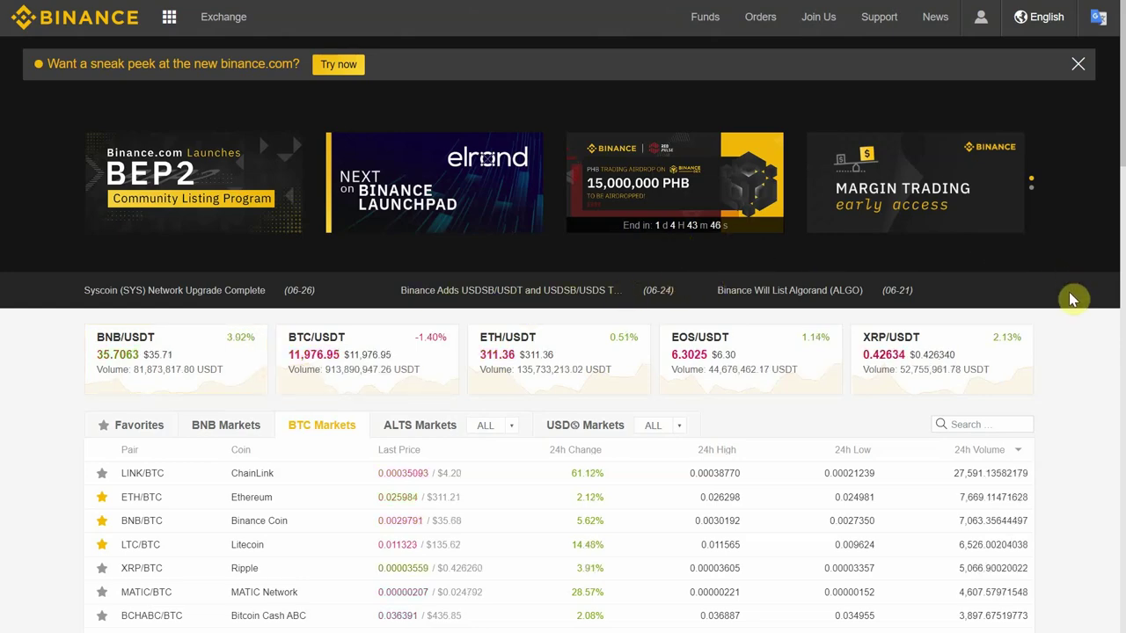
Step: Look over the home page's market listings and switch to the preview of the new binance.com site
scroll(1071, 299, "down", 2)
scroll(1072, 299, "up", 2)
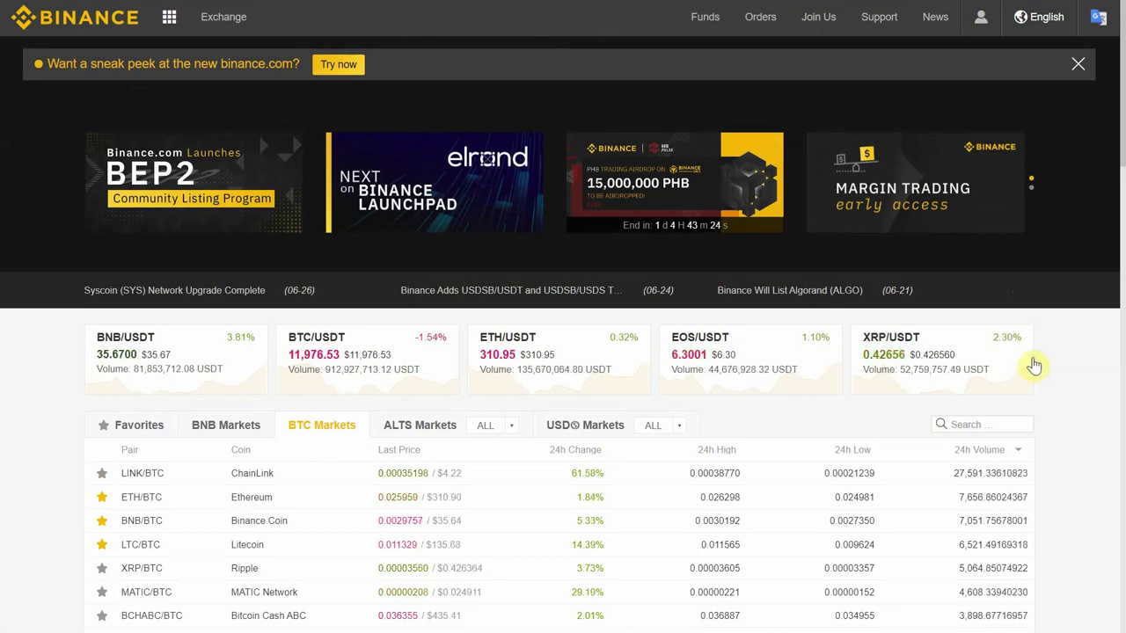
scroll(1038, 401, "down", 2)
scroll(1038, 400, "down", 10)
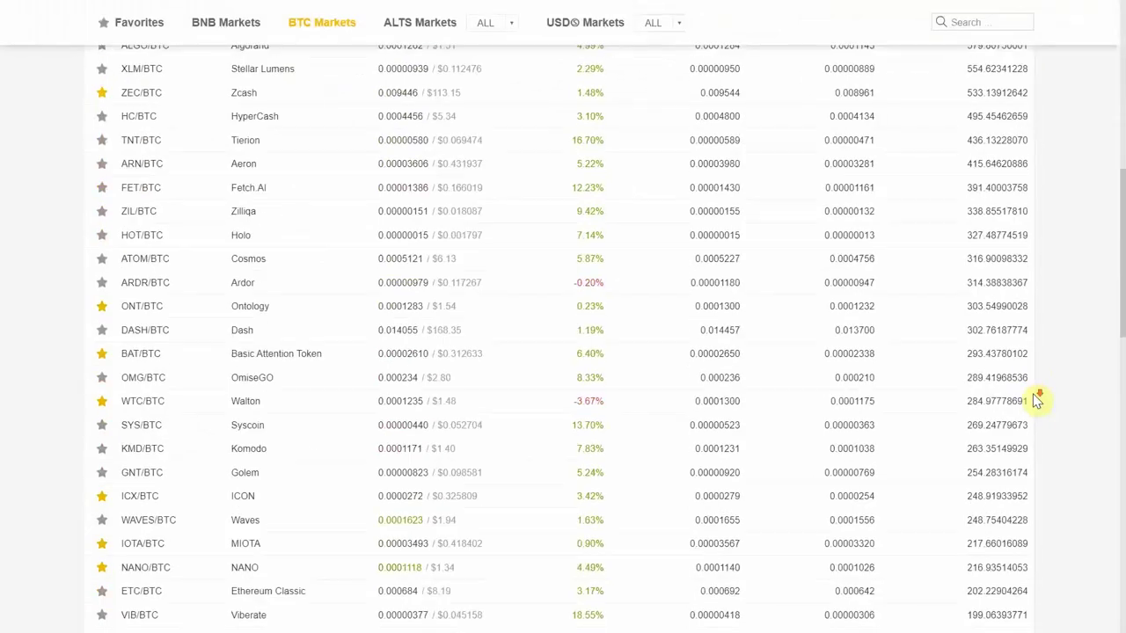
scroll(1038, 400, "up", 13)
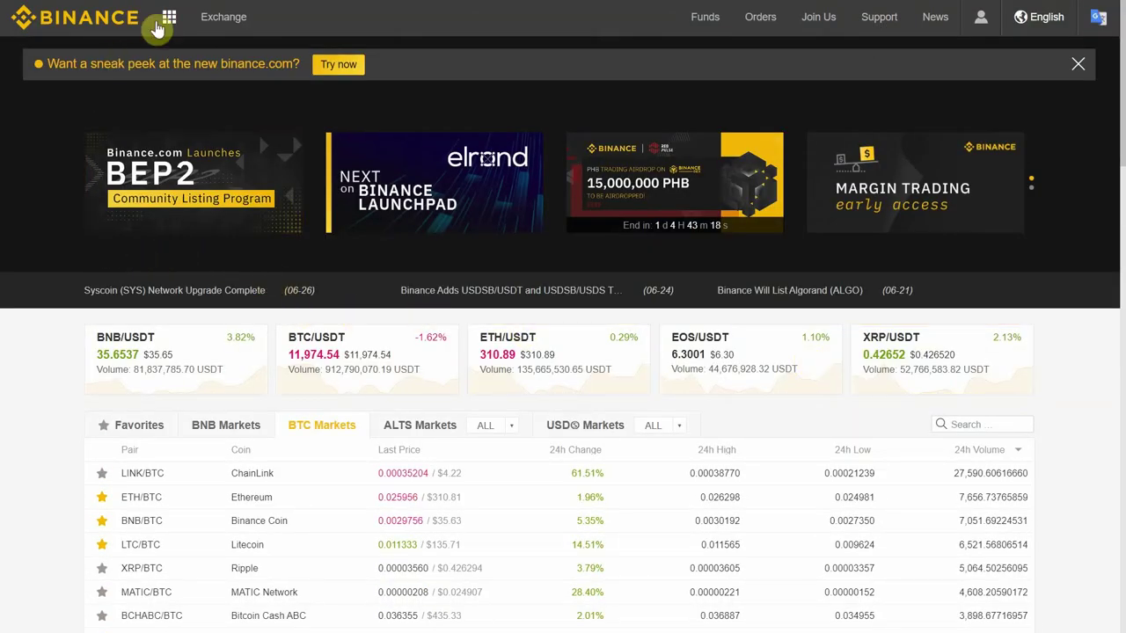
mouse_move(173, 26)
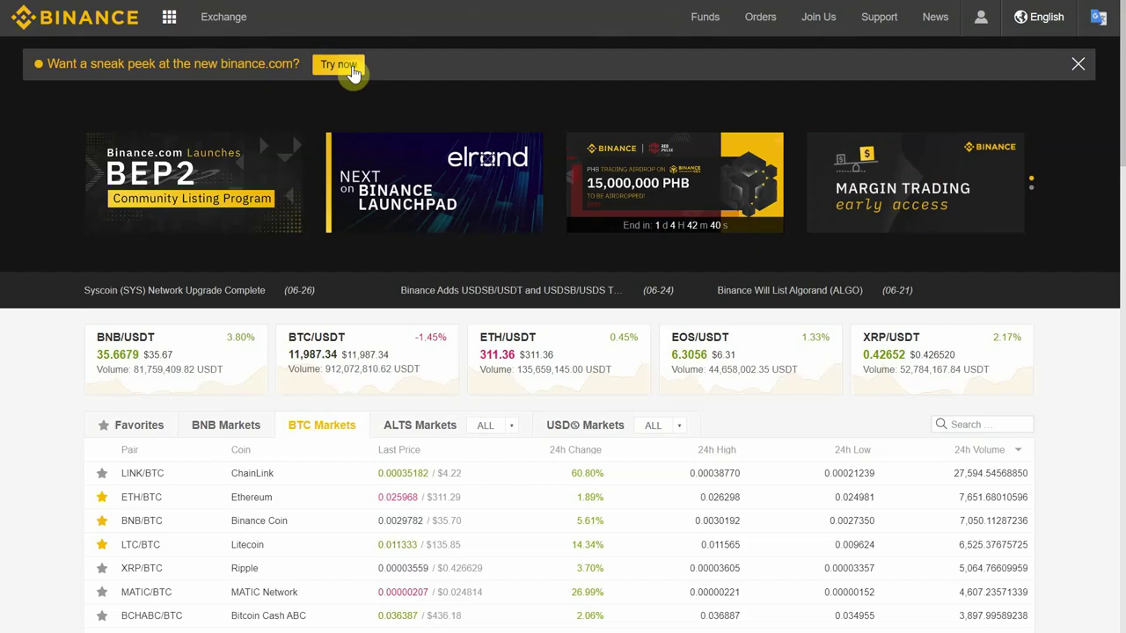
left_click(339, 65)
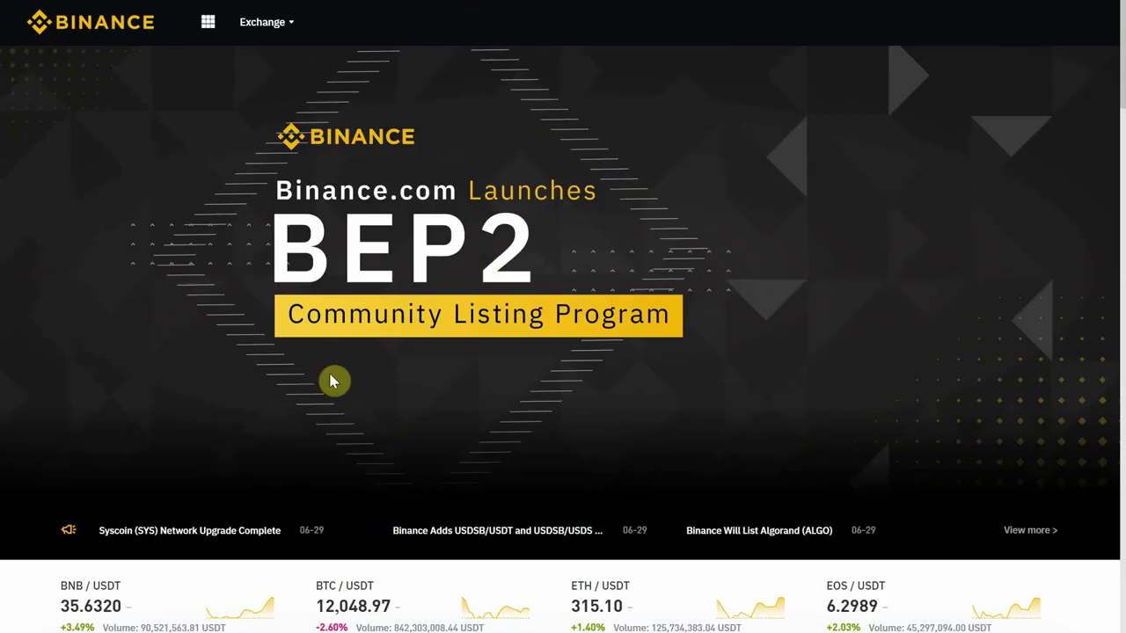
Step: Examine the new home page, including its promotional banners, headline price cards and the BTC Markets table
scroll(713, 396, "down", 3)
scroll(735, 402, "down", 6)
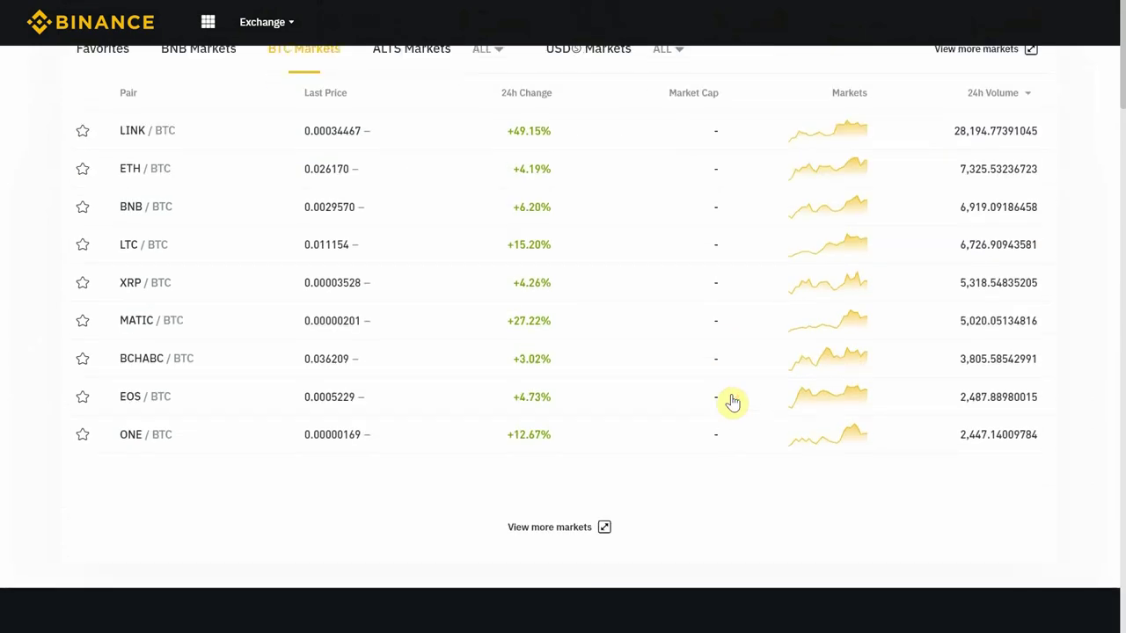
scroll(736, 402, "up", 9)
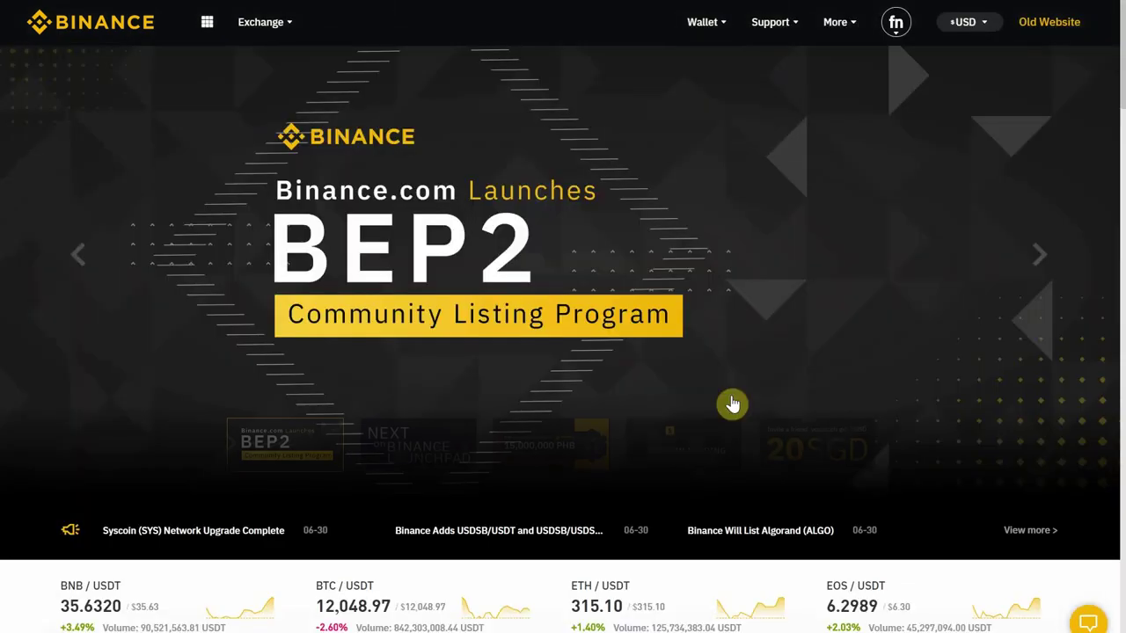
scroll(730, 422, "down", 1)
scroll(730, 427, "down", 8)
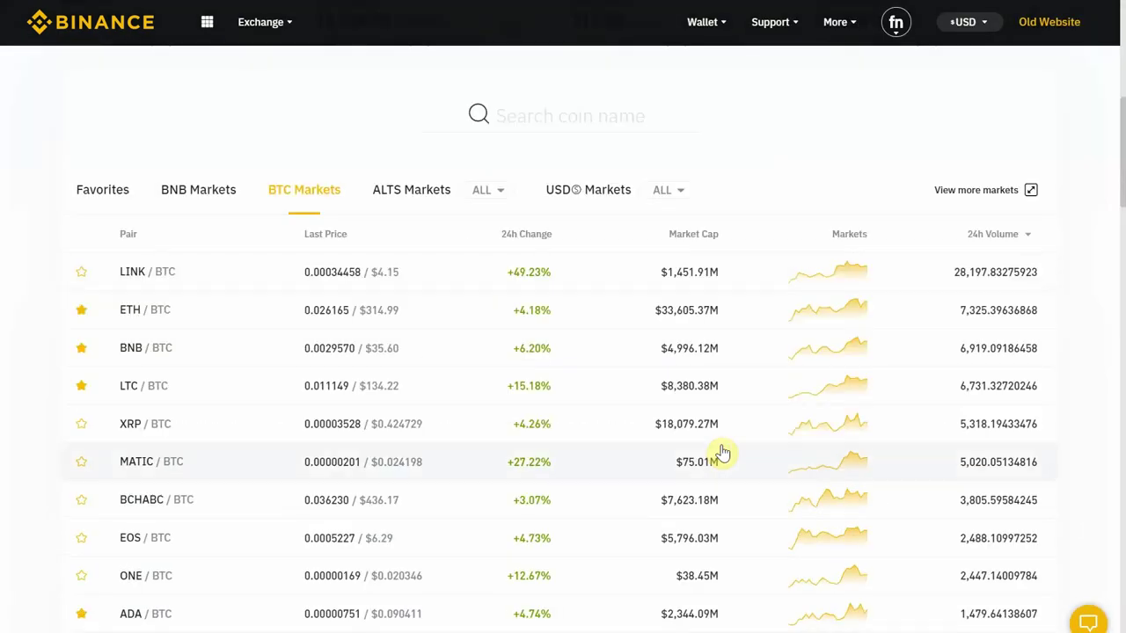
scroll(727, 452, "up", 4)
scroll(723, 452, "up", 5)
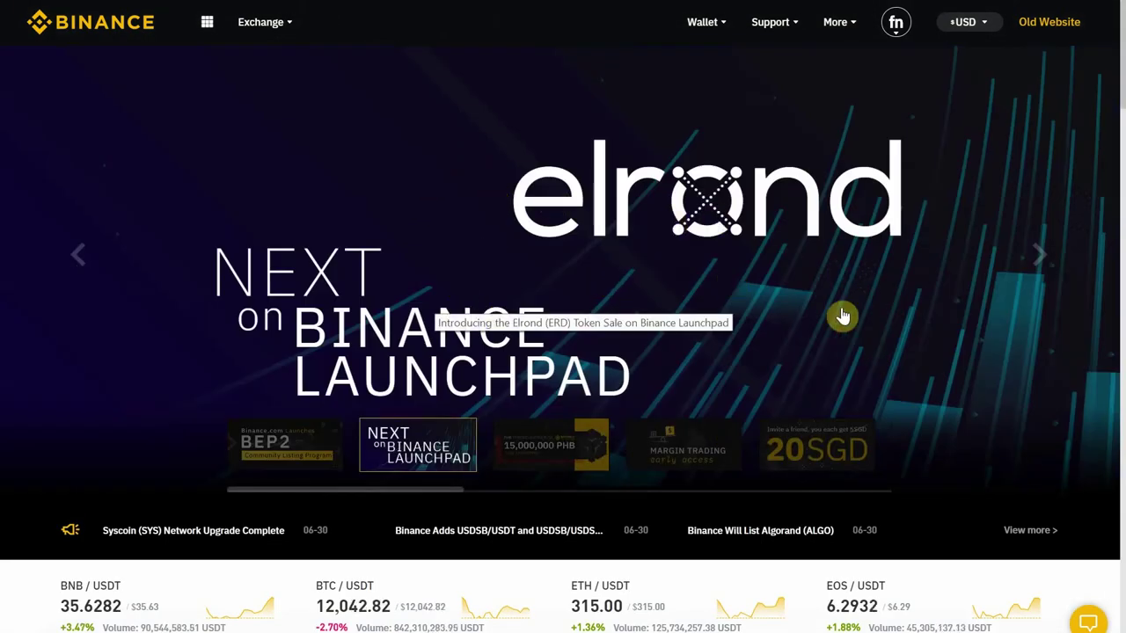
scroll(944, 281, "down", 3)
scroll(946, 283, "down", 6)
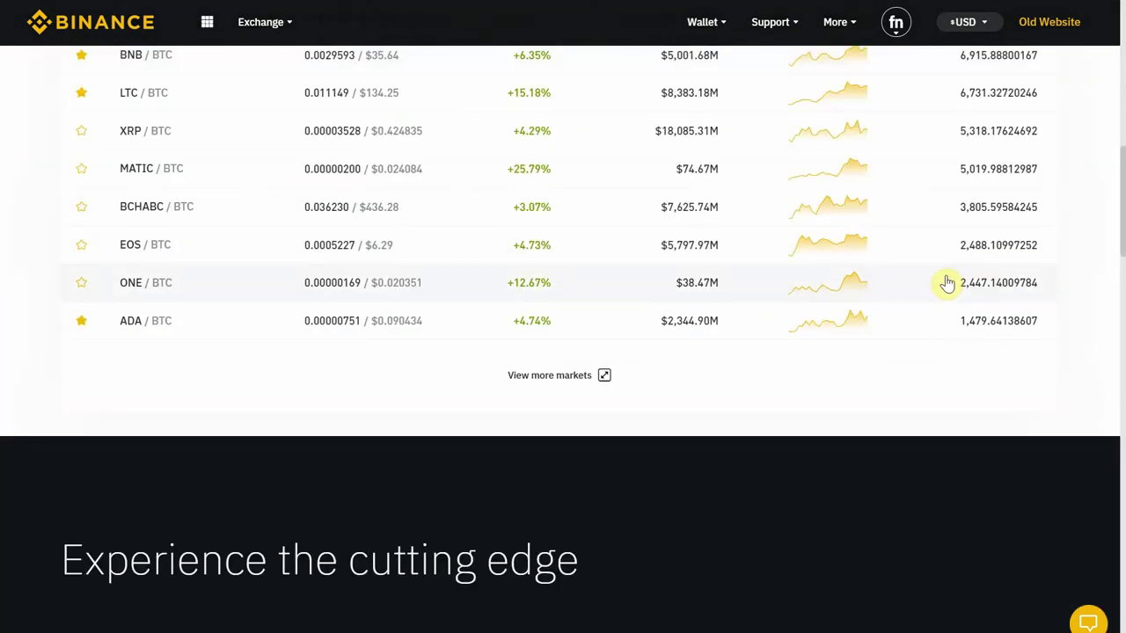
scroll(945, 290, "up", 9)
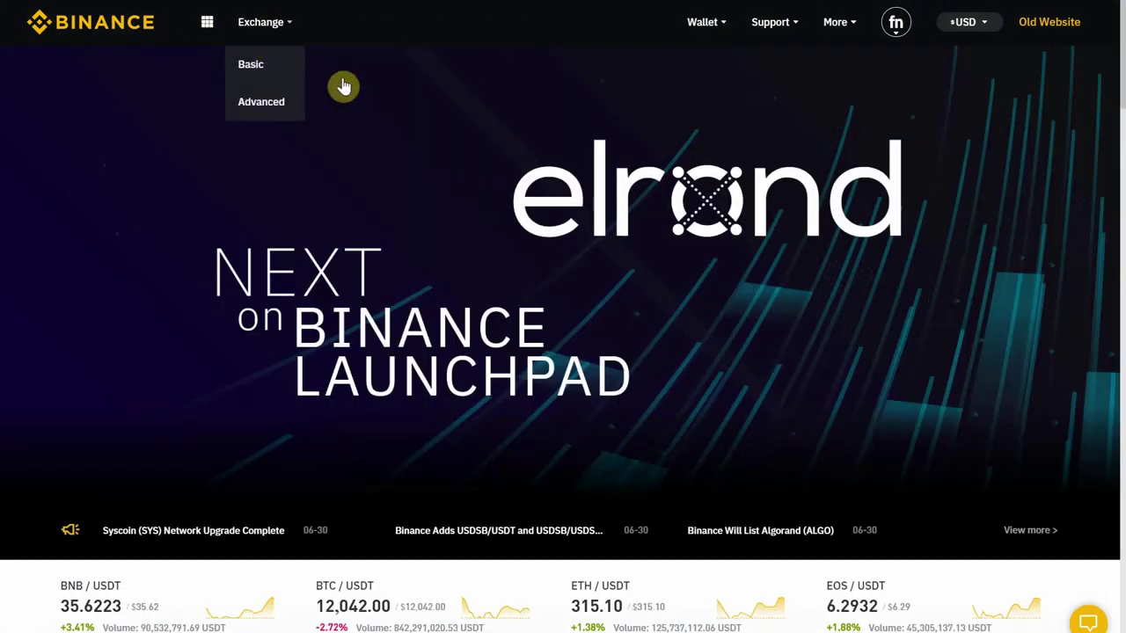
scroll(729, 427, "down", 4)
scroll(729, 428, "up", 4)
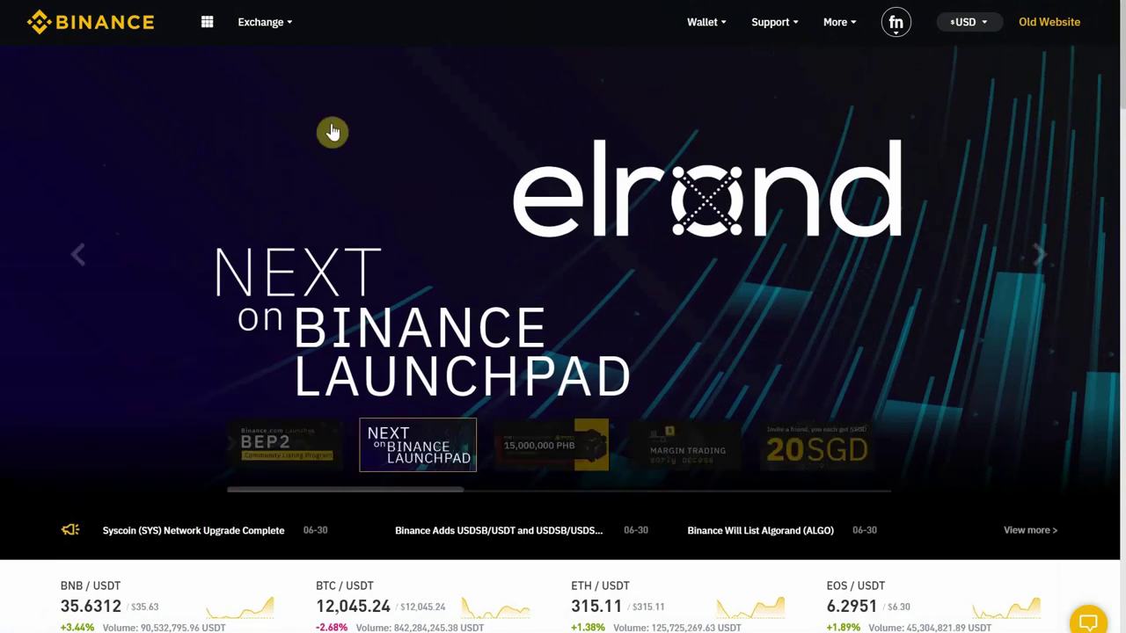
Step: Look over the site's navigation options and open the wallet's Deposit page
mouse_move(269, 25)
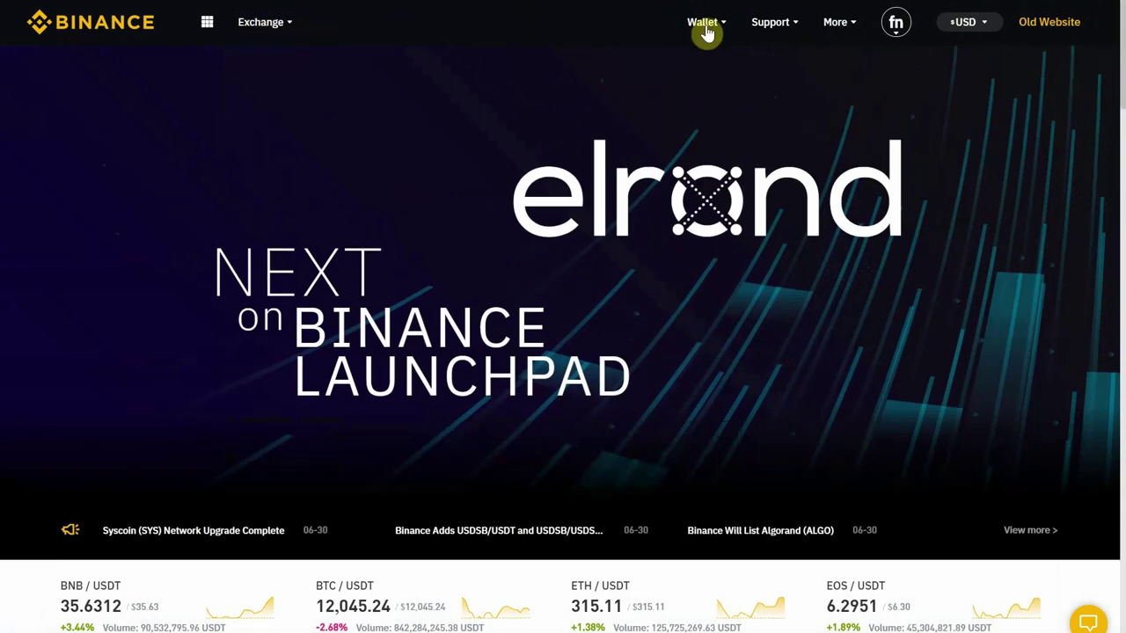
mouse_move(847, 31)
mouse_move(721, 28)
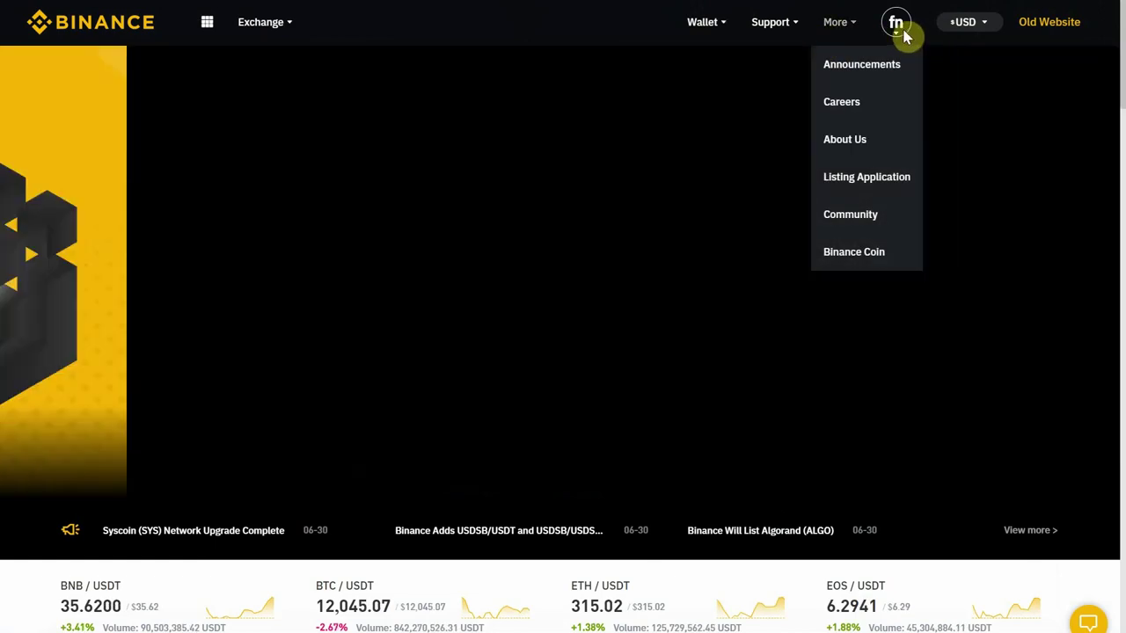
mouse_move(897, 29)
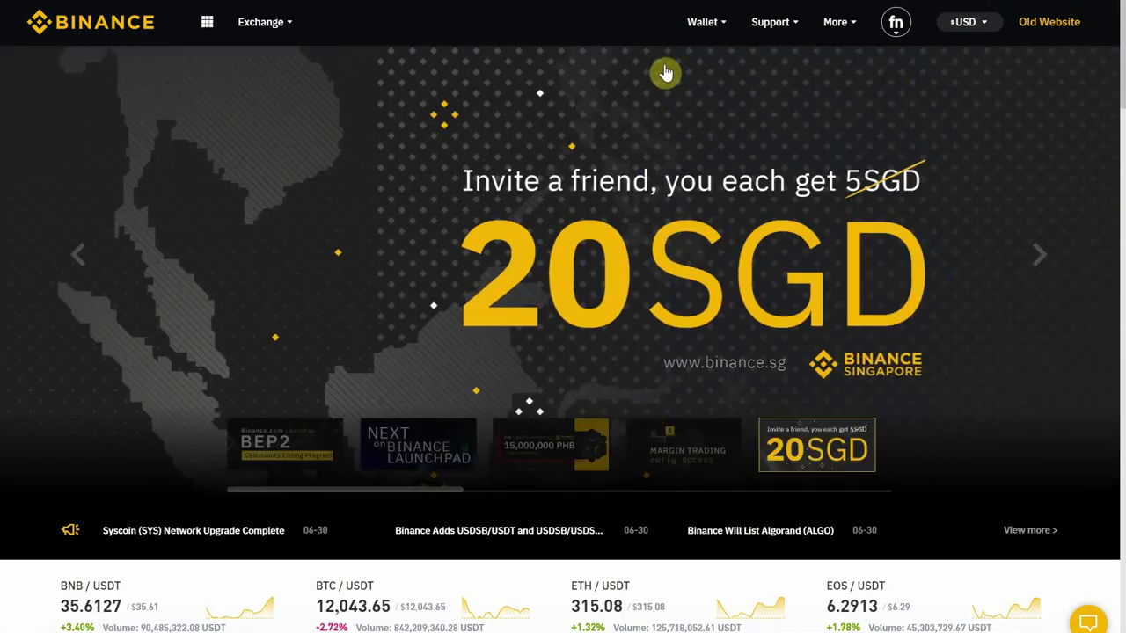
mouse_move(198, 39)
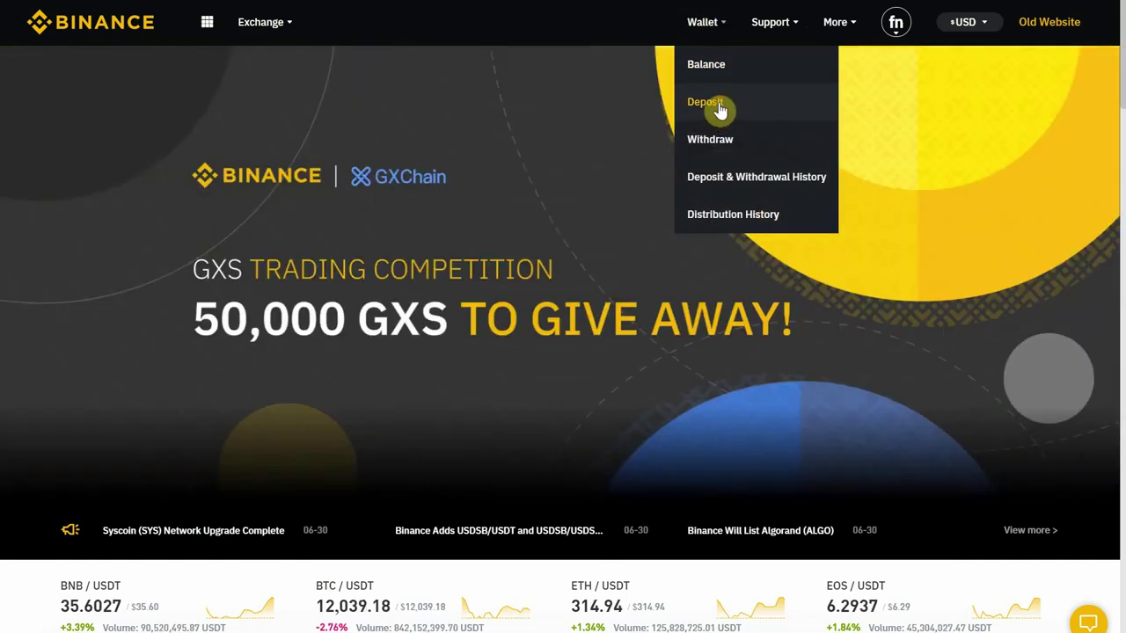
left_click(727, 109)
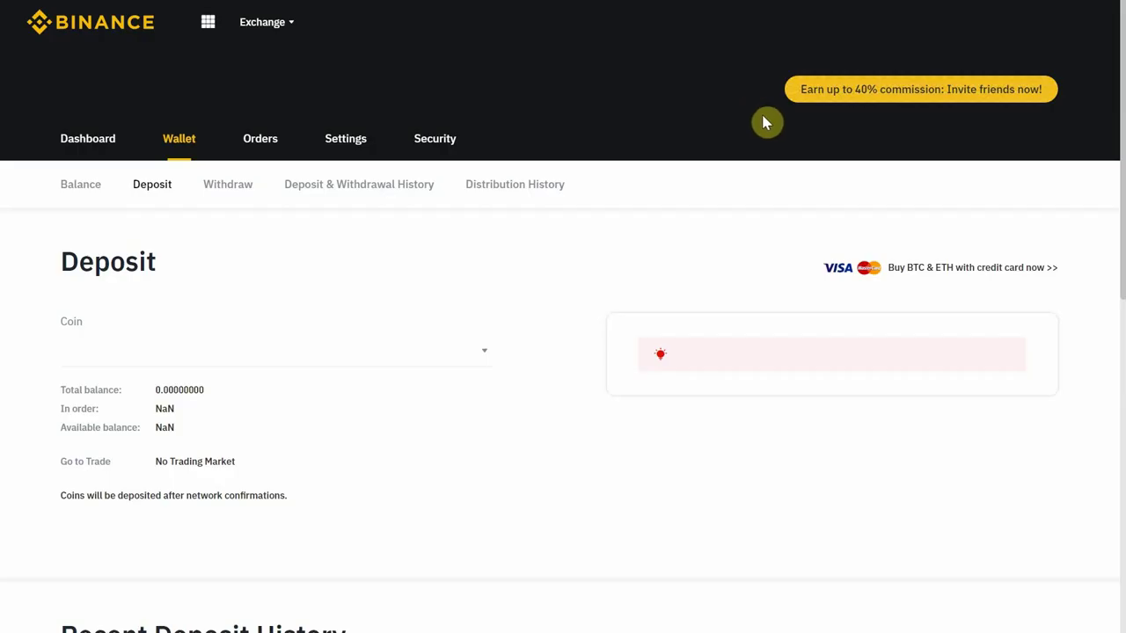
Step: Look through the list of coins available for deposit and close it
scroll(899, 231, "down", 1)
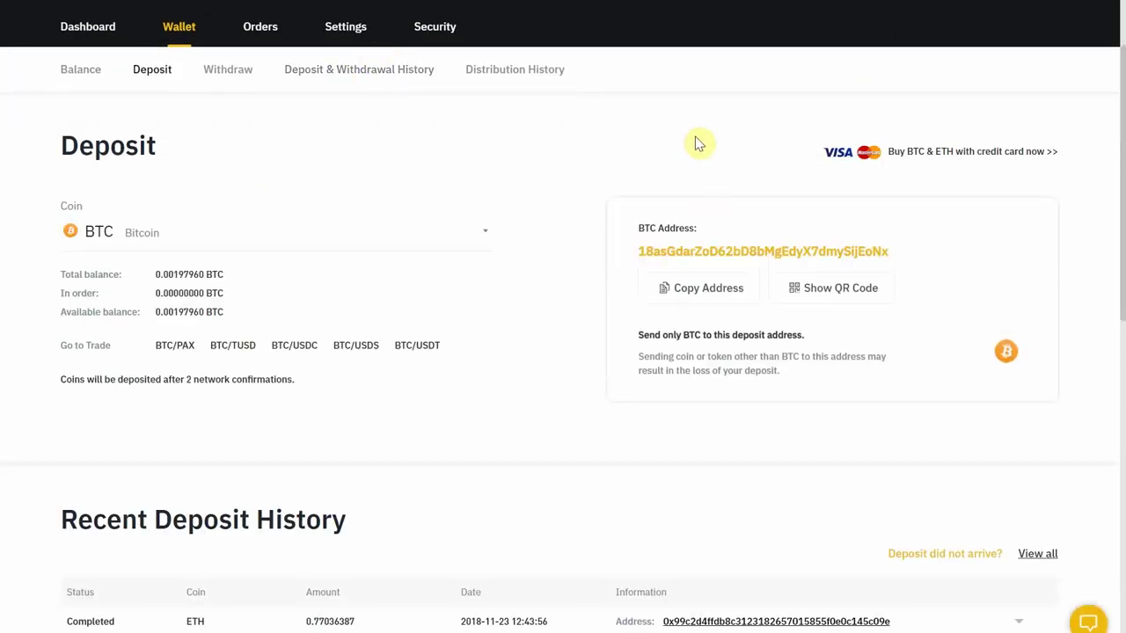
scroll(616, 143, "up", 1)
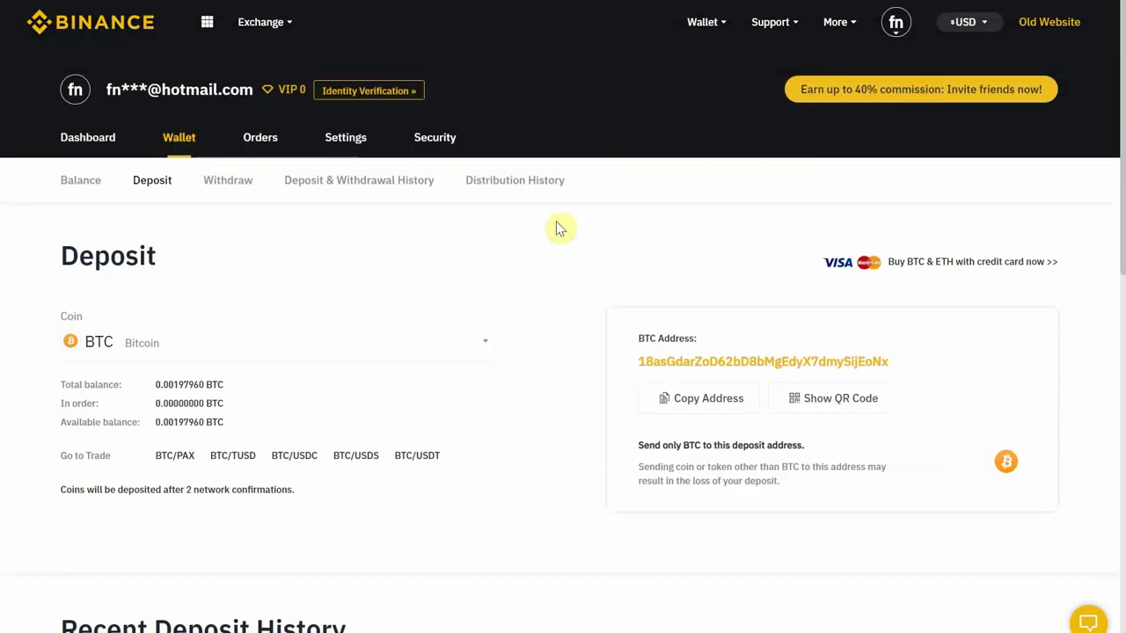
left_click(471, 349)
scroll(422, 432, "down", 8)
scroll(422, 435, "down", 20)
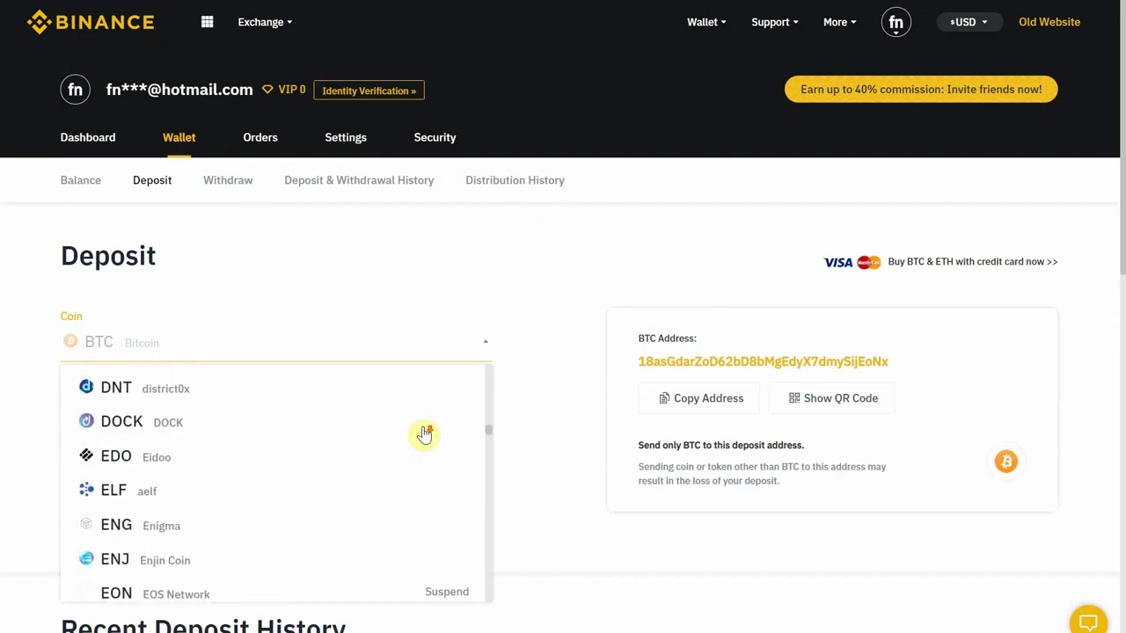
scroll(422, 448, "down", 5)
scroll(425, 422, "up", 10)
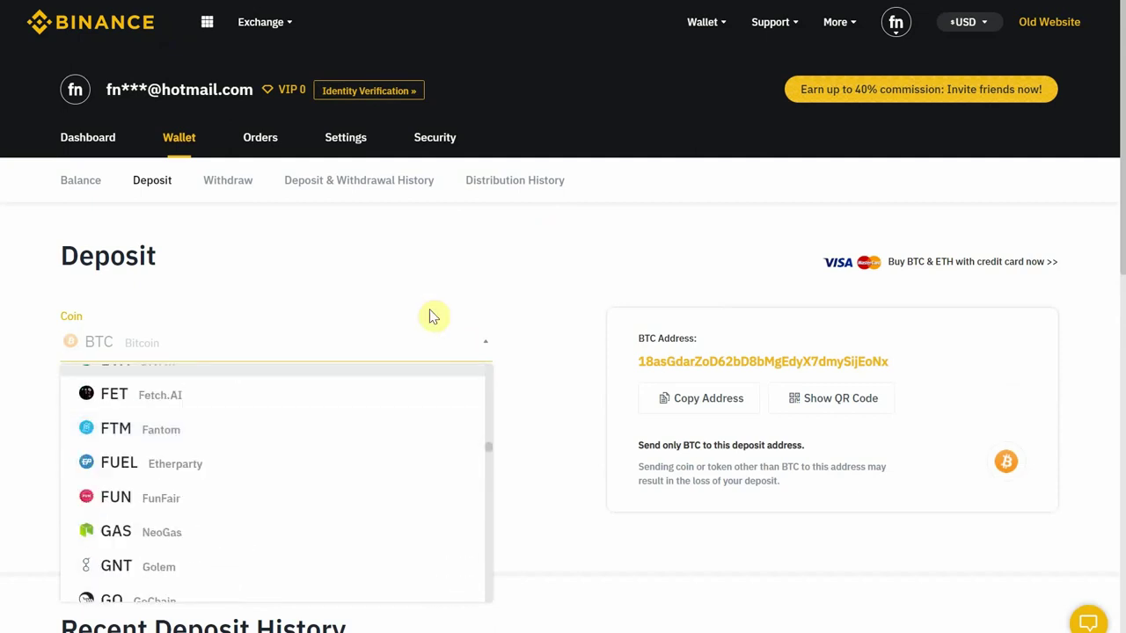
left_click(99, 344)
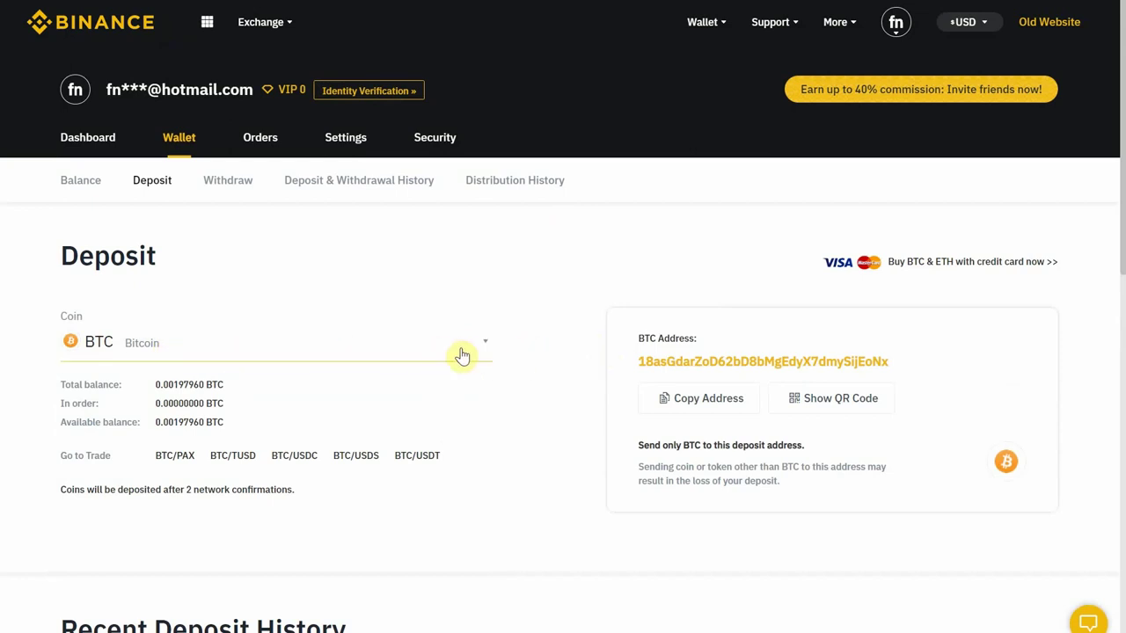
Step: Copy the BTC deposit address to the clipboard
left_click_drag(641, 361, 893, 366)
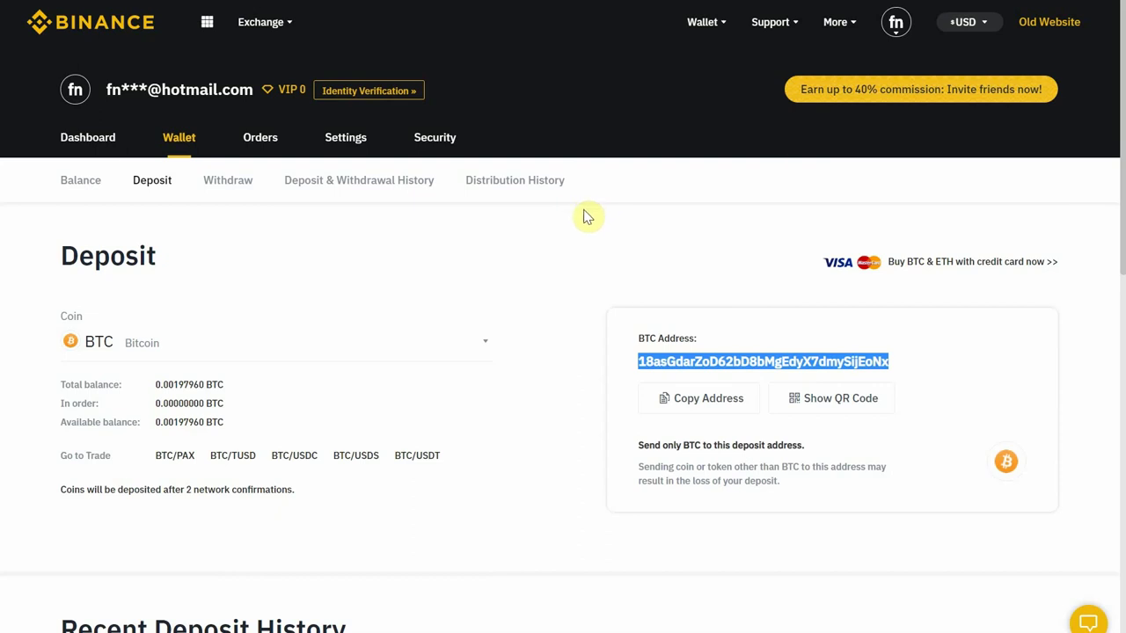
left_click(403, 262)
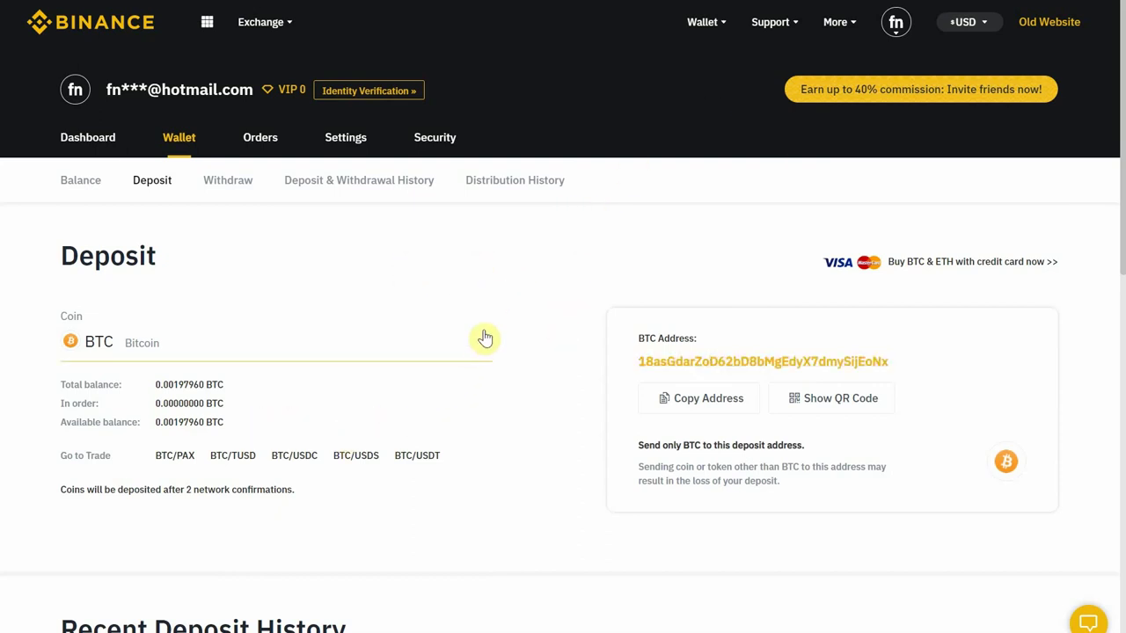
left_click_drag(638, 360, 898, 357)
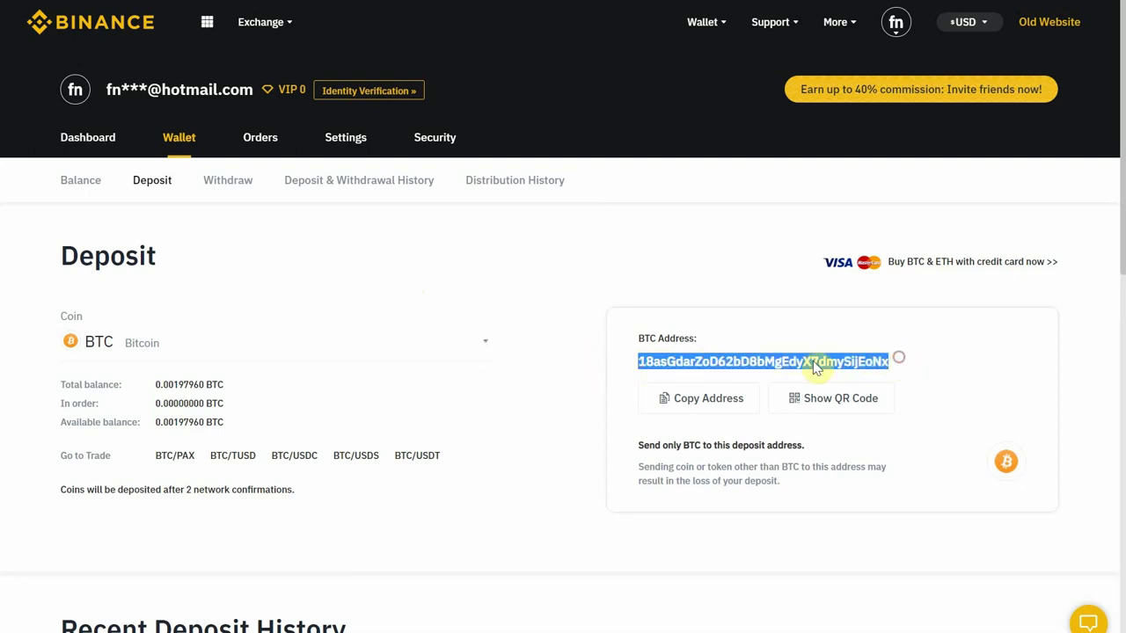
left_click(689, 366)
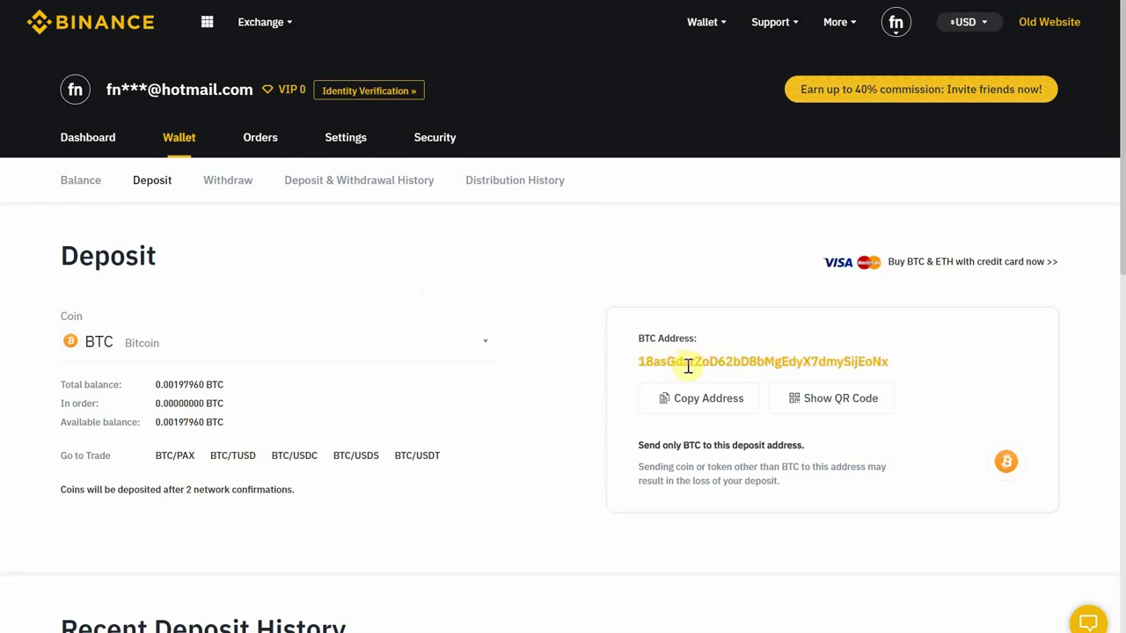
left_click(704, 401)
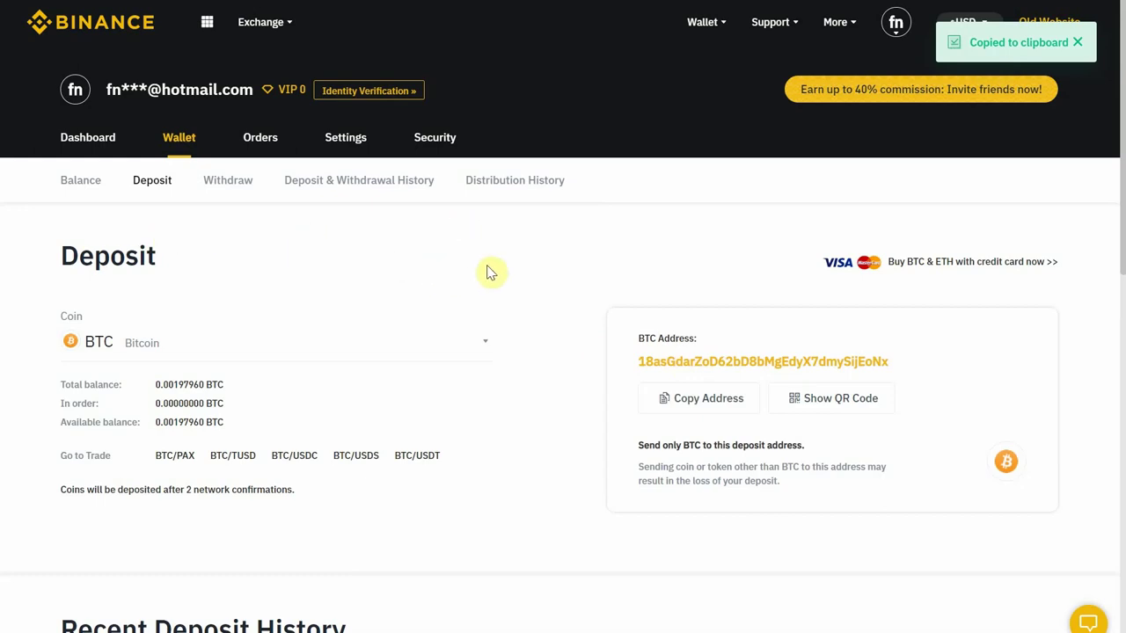
Step: Review the total, in-order and available BTC balances on the Deposit page
scroll(528, 283, "down", 2)
scroll(518, 291, "up", 2)
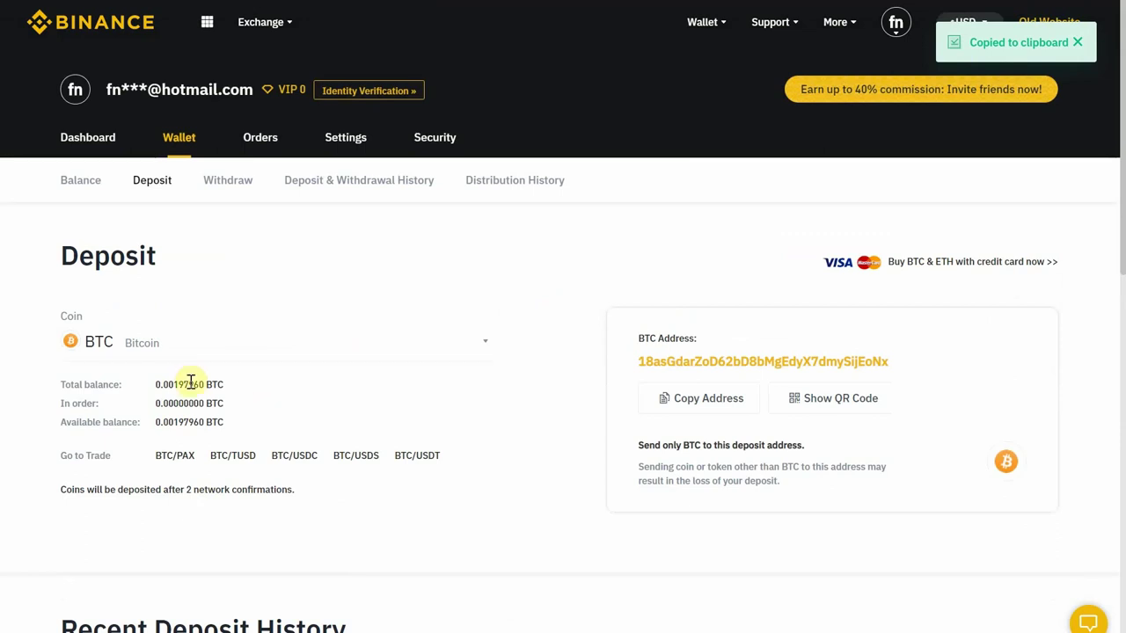
left_click_drag(80, 387, 250, 421)
left_click(630, 239)
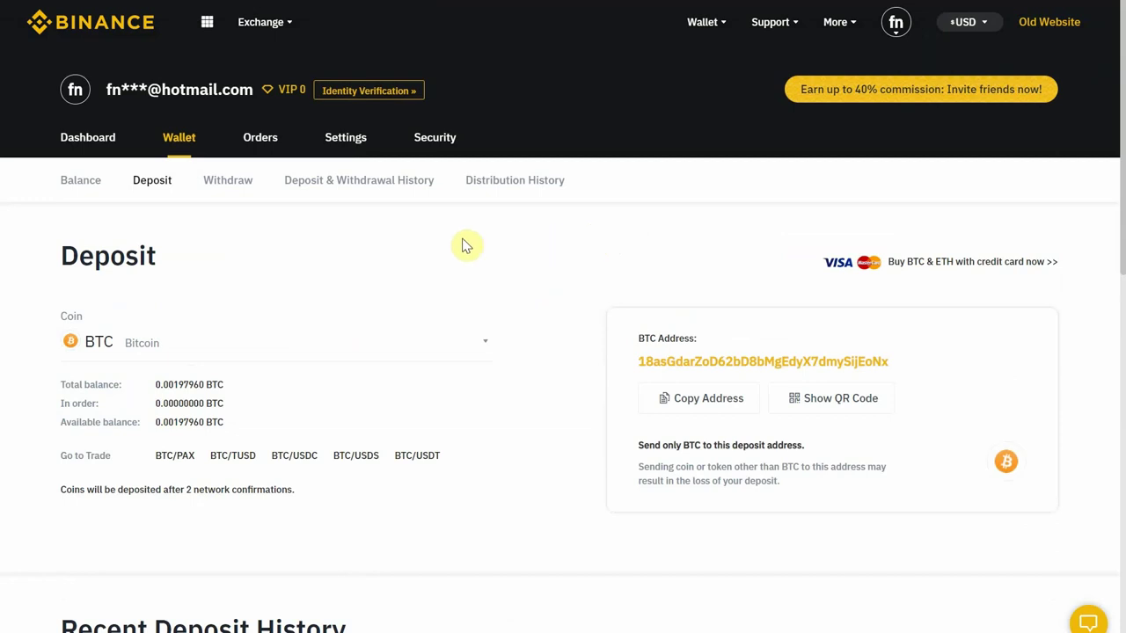
Step: Open the wallet's Balance page and examine the coin table with its balance columns and Deposit, Withdraw and Trade actions
scroll(65, 200, "down", 1)
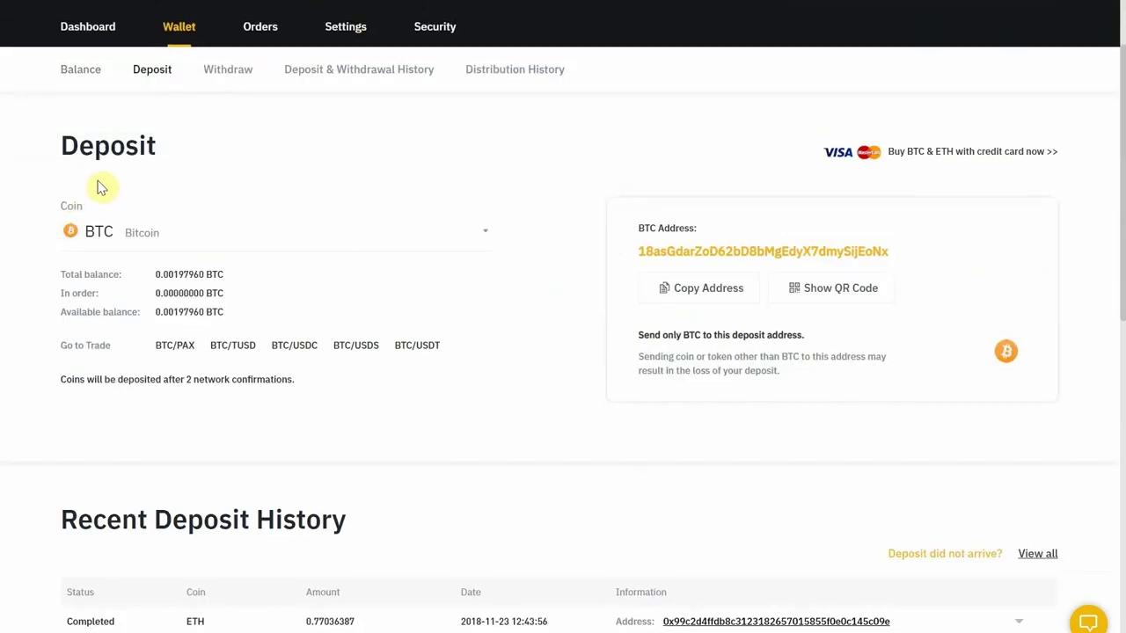
left_click(73, 77)
scroll(120, 159, "up", 1)
scroll(542, 426, "down", 3)
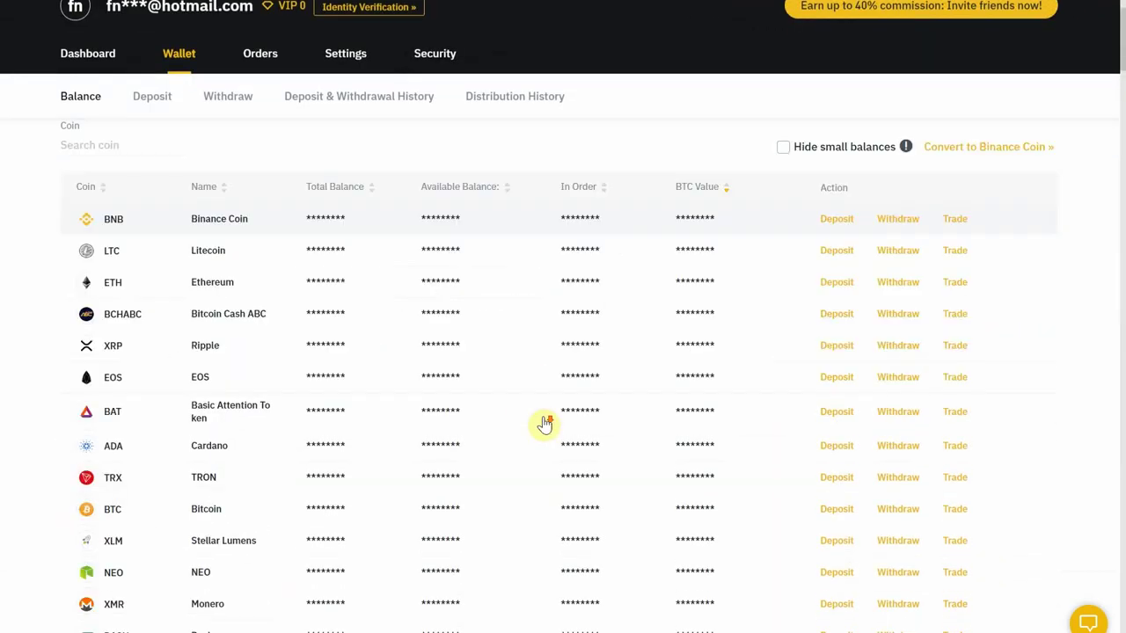
scroll(818, 472, "down", 6)
scroll(815, 464, "up", 10)
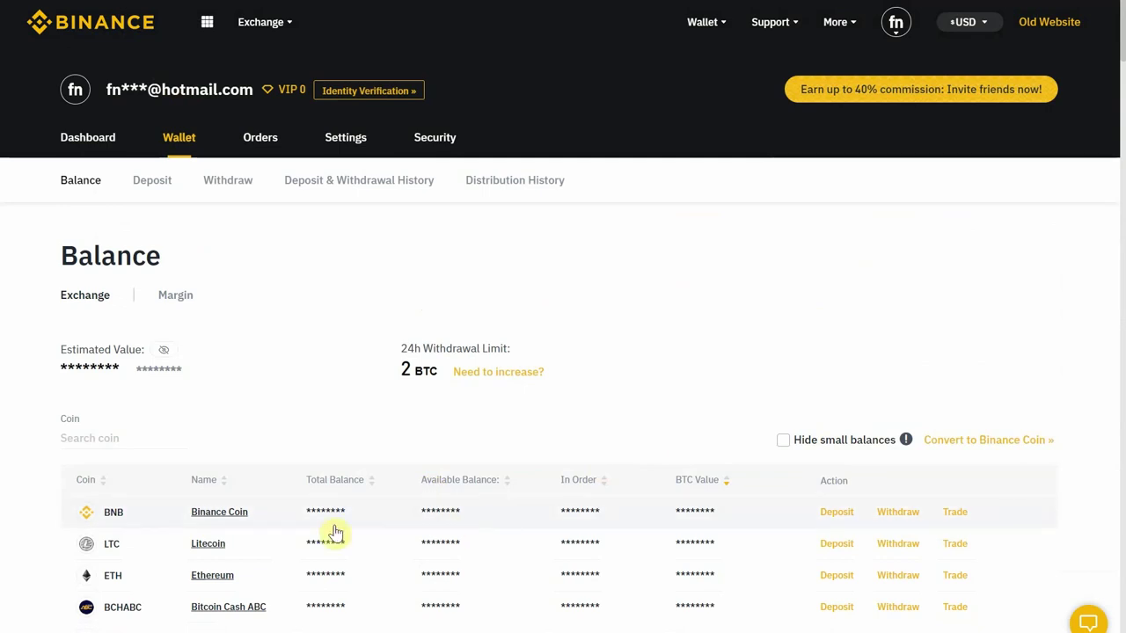
scroll(709, 505, "down", 3)
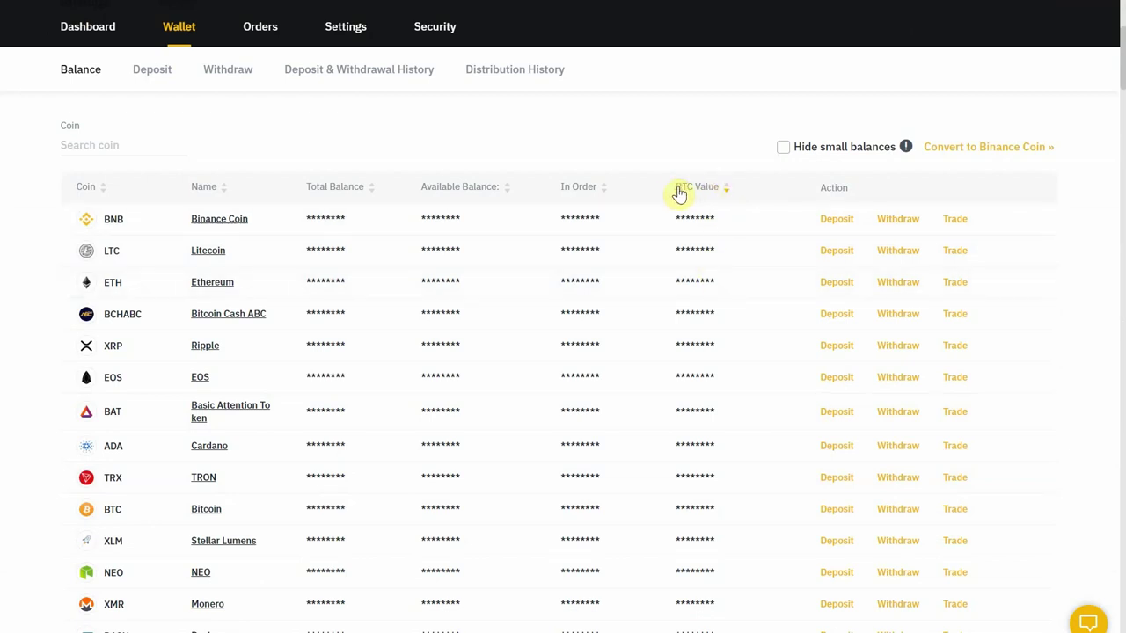
scroll(711, 396, "down", 3)
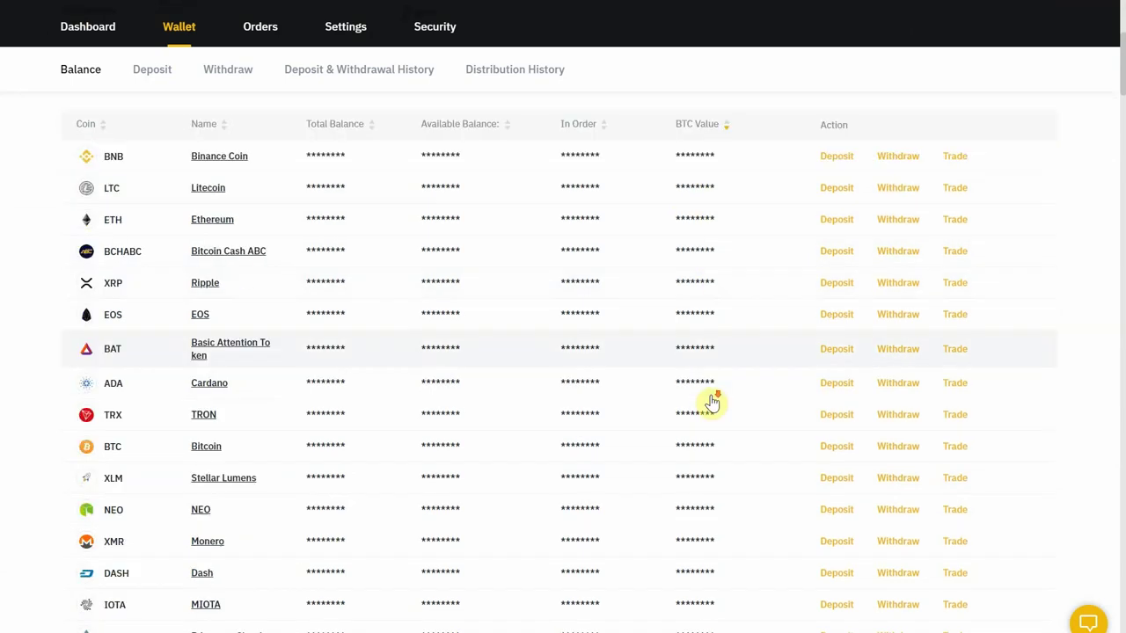
scroll(714, 402, "up", 6)
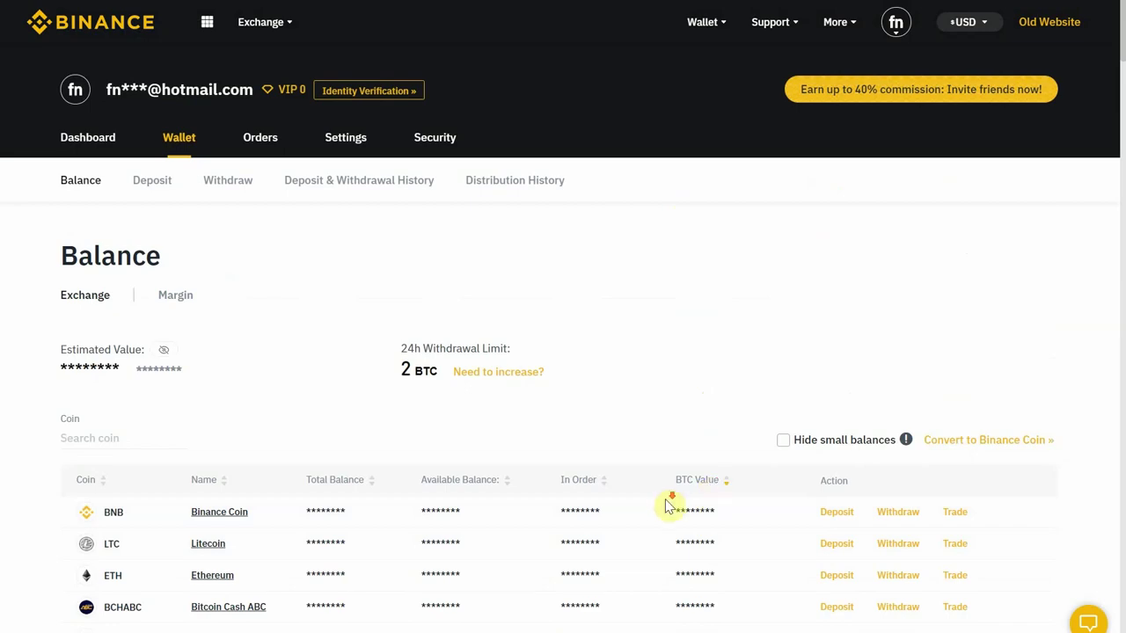
Step: Examine the coin table's order by BTC Value on the wallet's Balance page
scroll(669, 506, "down", 2)
scroll(694, 420, "up", 2)
scroll(698, 420, "down", 3)
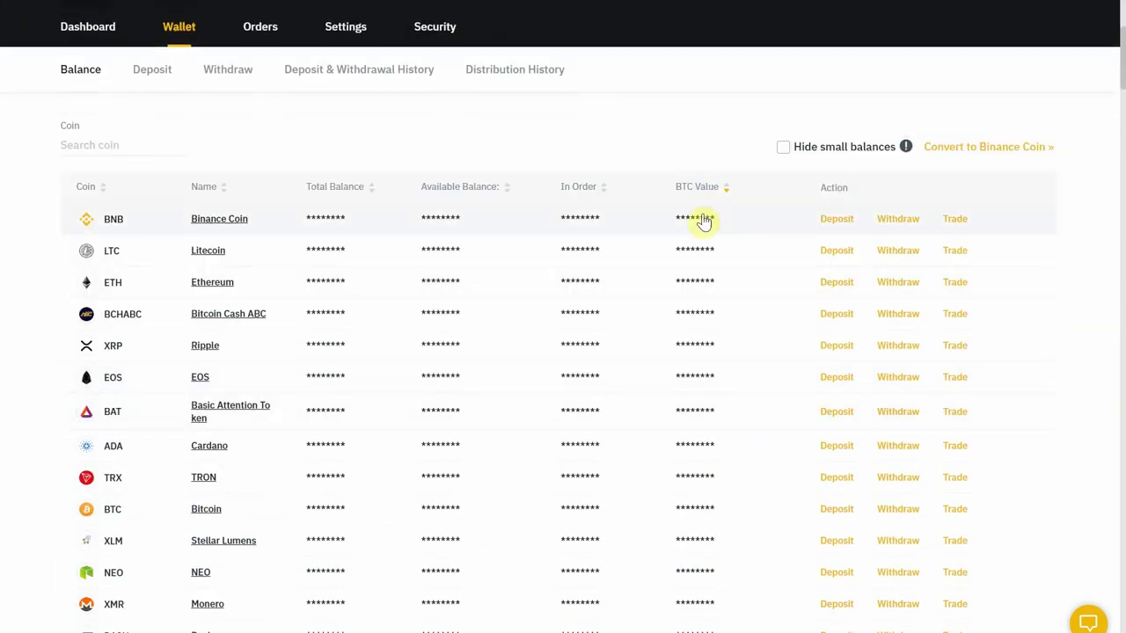
left_click(744, 192)
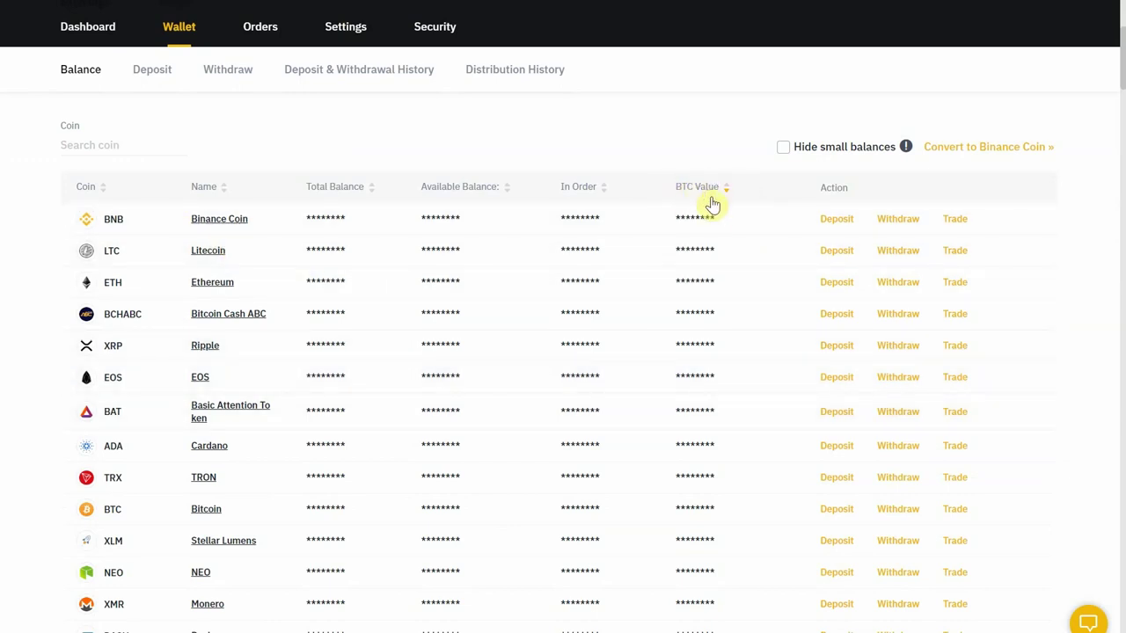
scroll(713, 204, "up", 4)
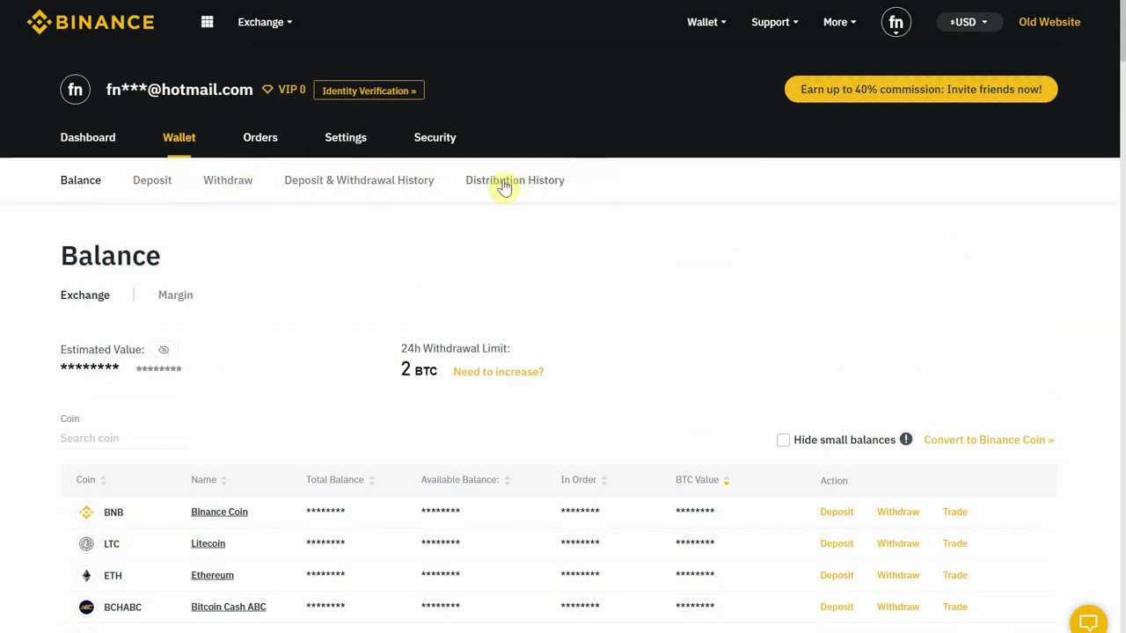
Step: Open the wallet's Withdraw page, look through the list of coins available for withdrawal, and close the list
left_click(243, 185)
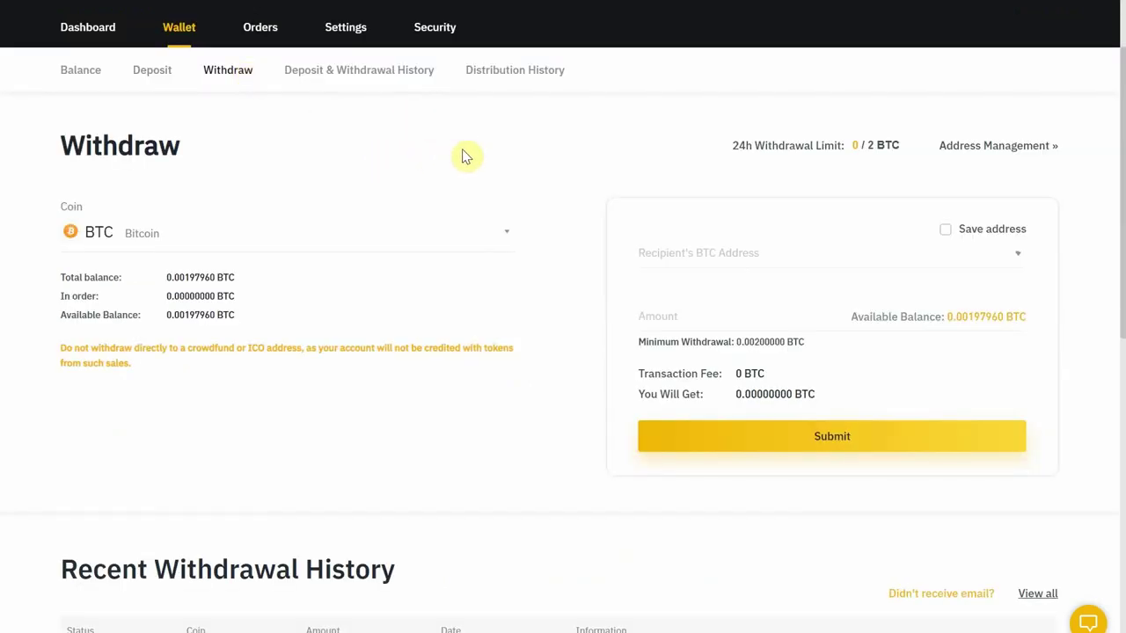
left_click(504, 234)
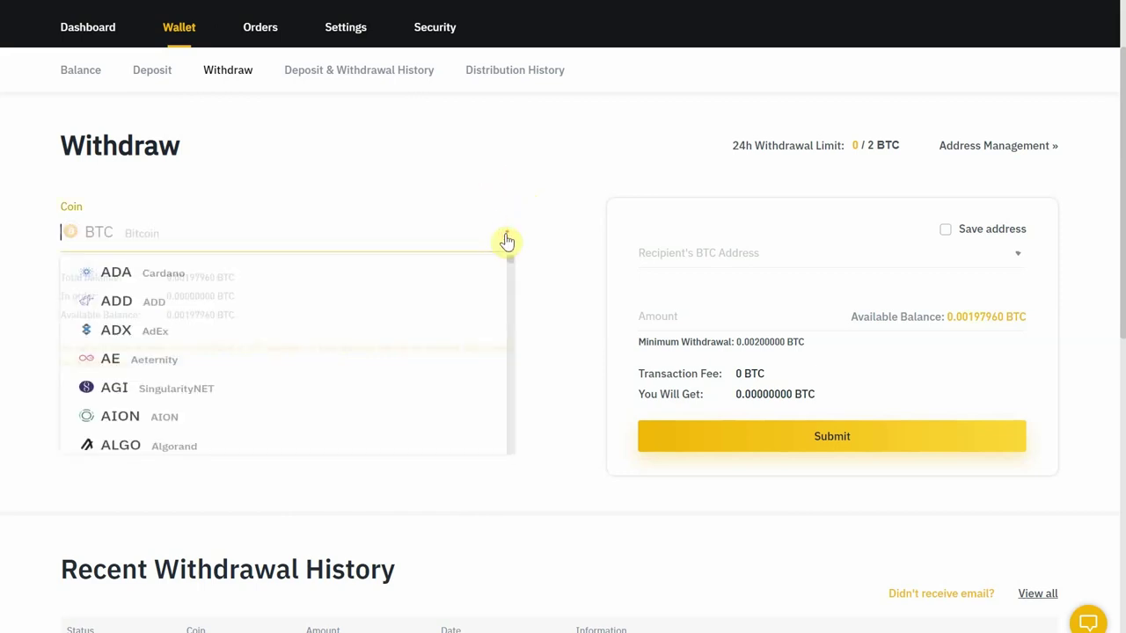
scroll(373, 446, "down", 5)
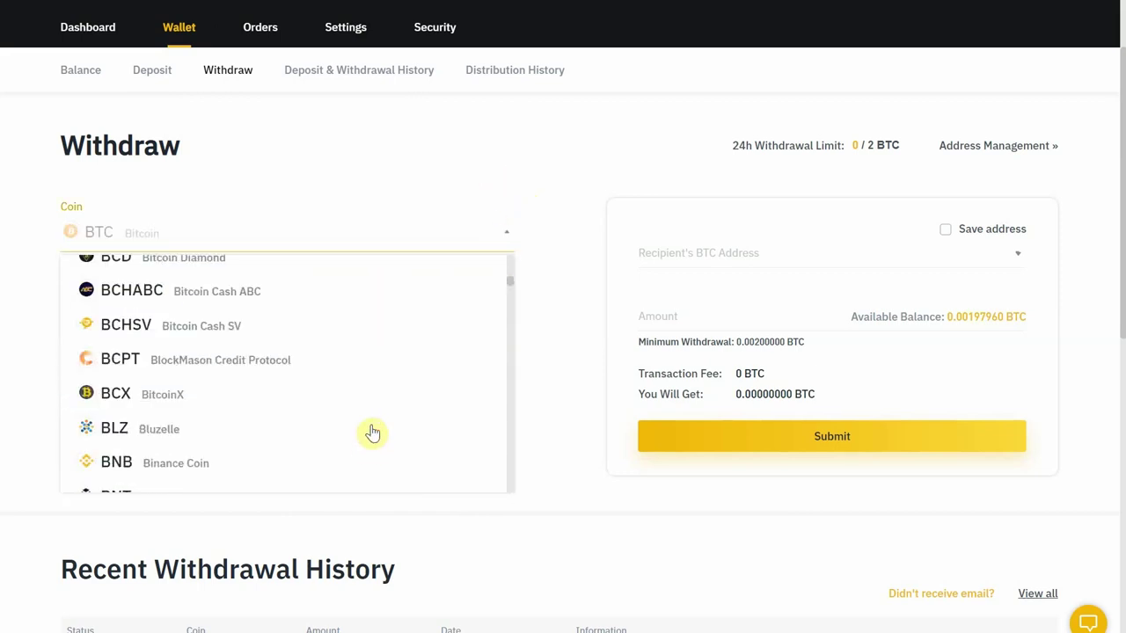
left_click(460, 179)
Step: Review the total, in-order and available BTC balances on the Withdraw page
left_click_drag(165, 277, 246, 278)
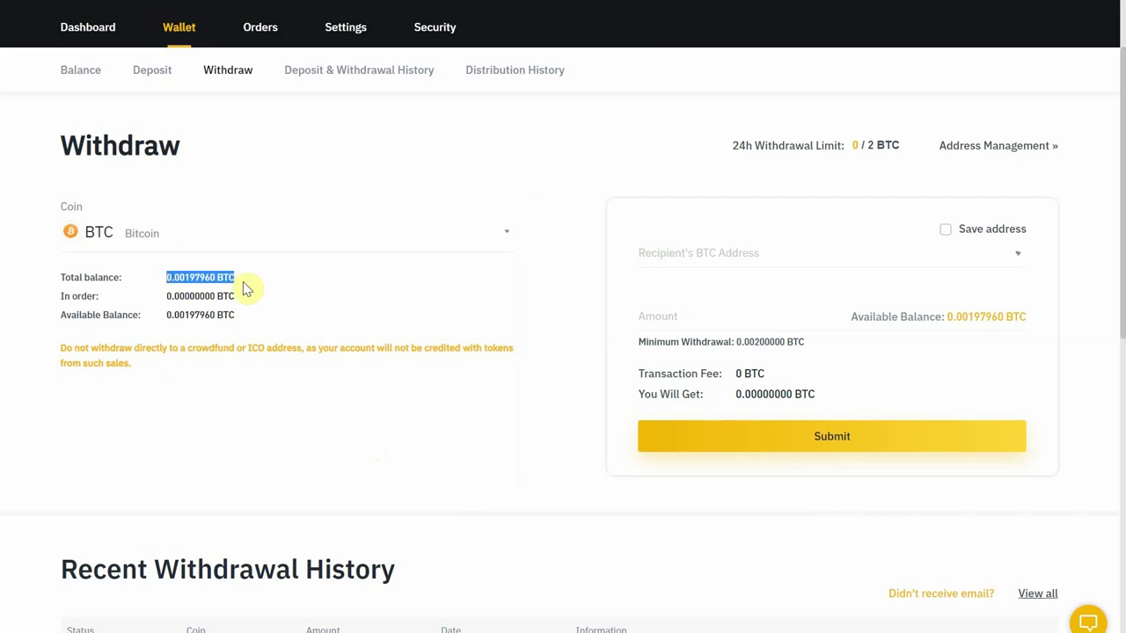
left_click_drag(164, 295, 263, 294)
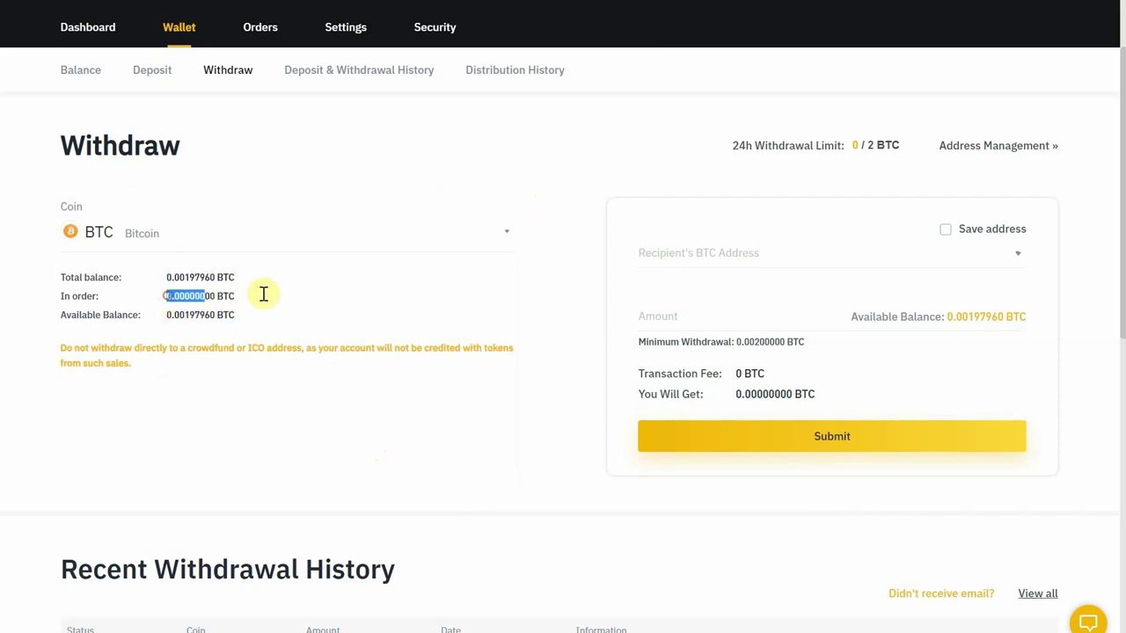
left_click_drag(170, 317, 259, 322)
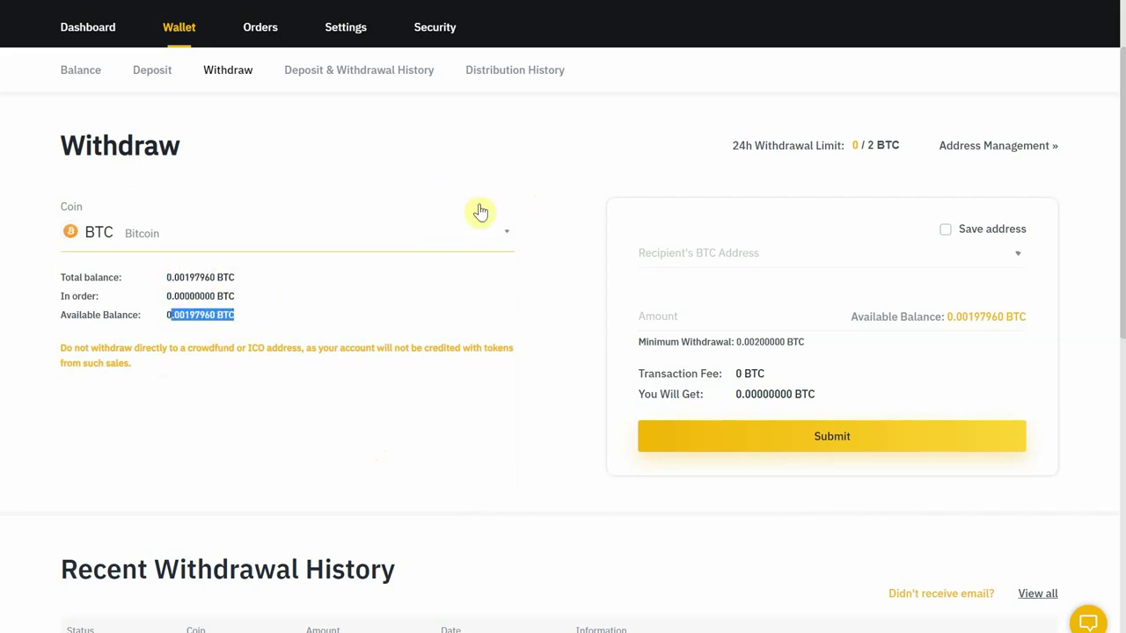
Step: Paste the copied BTC address as the withdrawal recipient and check the minimum withdrawal amount
right_click(684, 250)
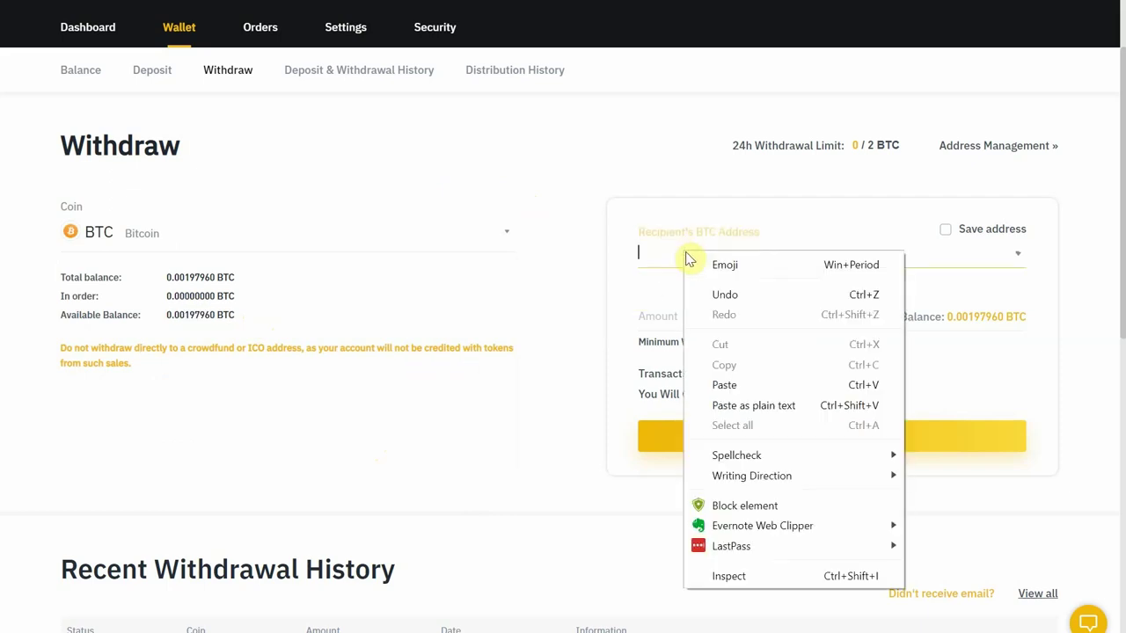
left_click(714, 386)
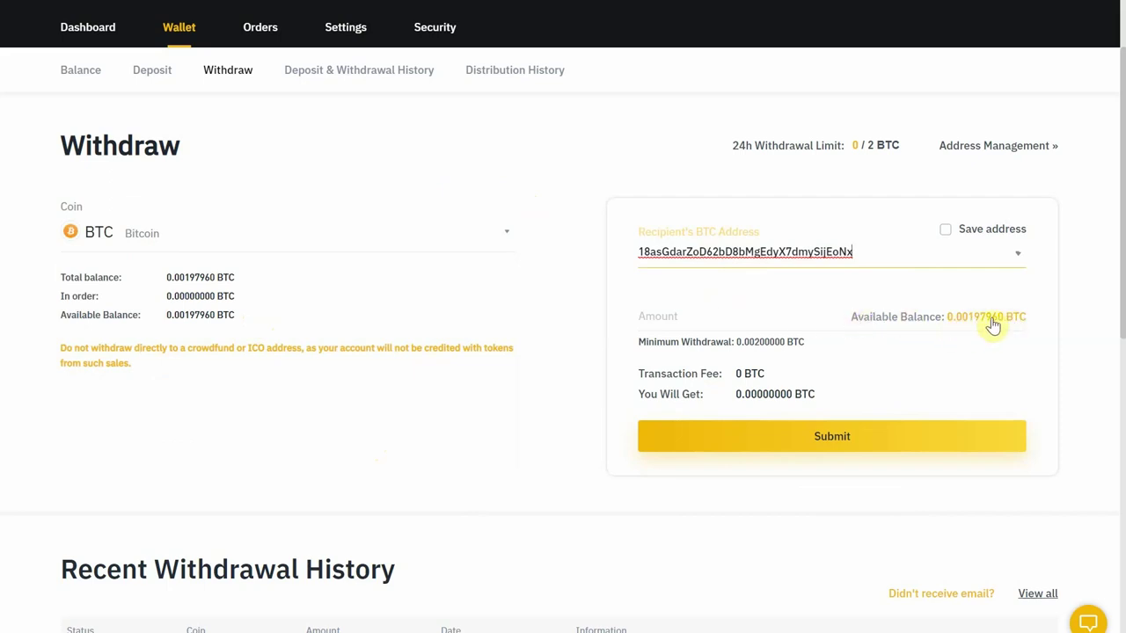
left_click_drag(749, 343, 819, 349)
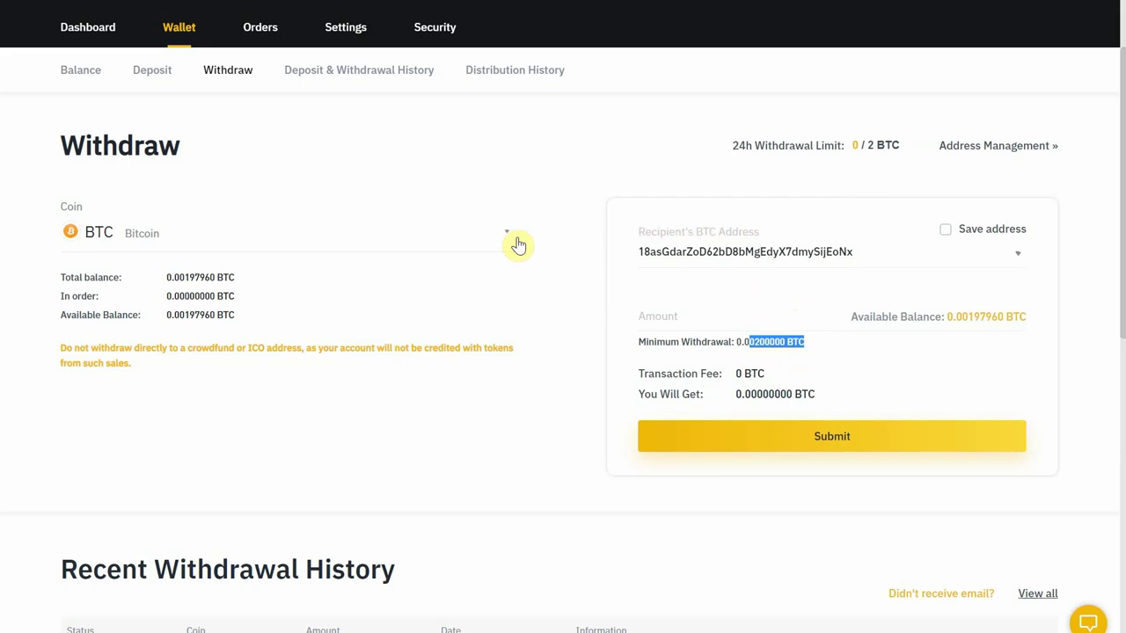
double_click(655, 250)
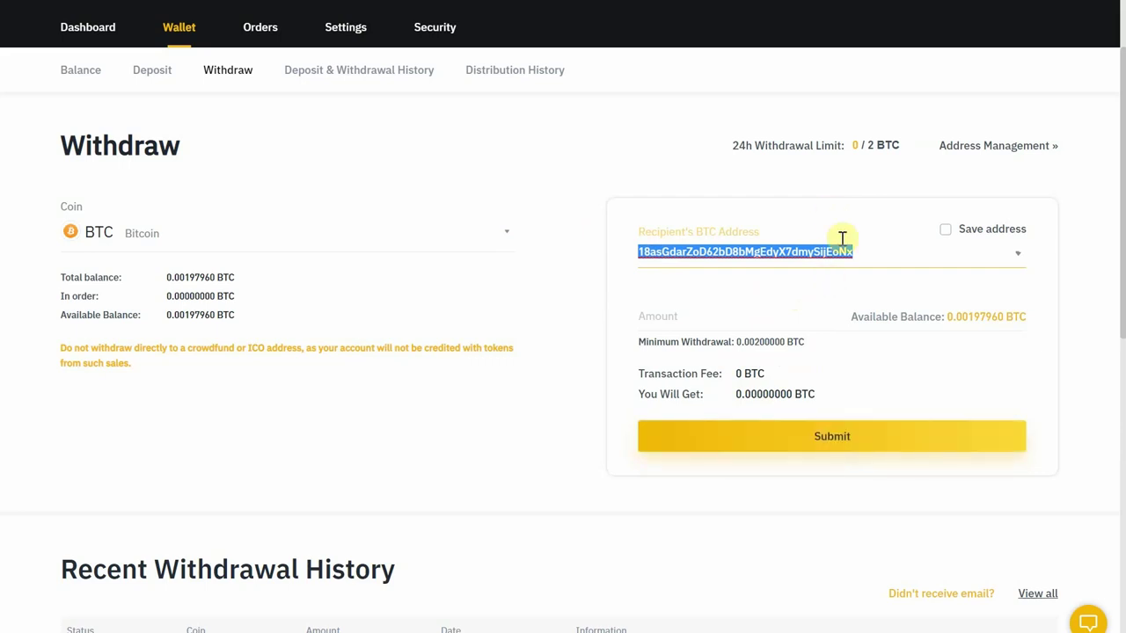
left_click(576, 189)
scroll(527, 193, "up", 2)
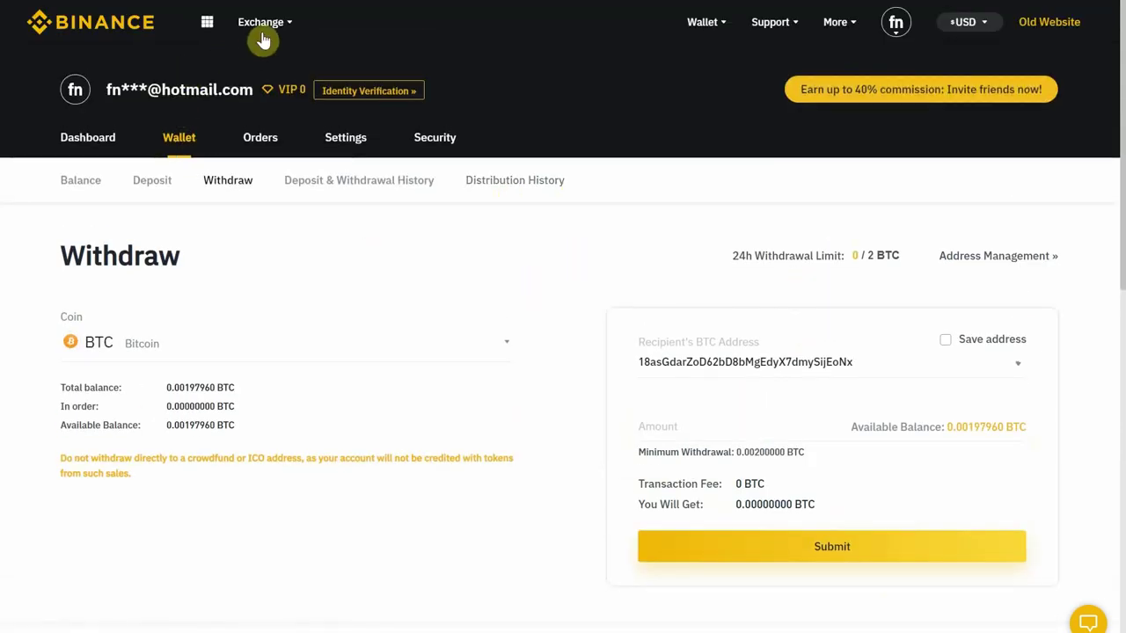
Step: Open the exchange's trading page for ADA/BTC and look over the chart, the order forms and the open orders
mouse_move(280, 30)
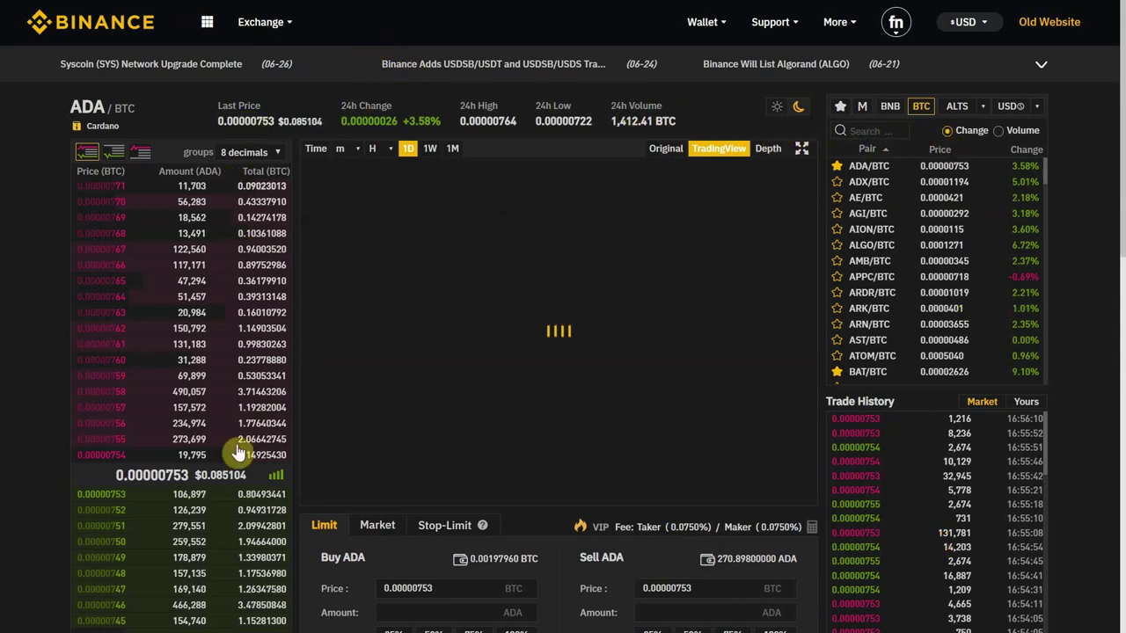
scroll(218, 400, "down", 3)
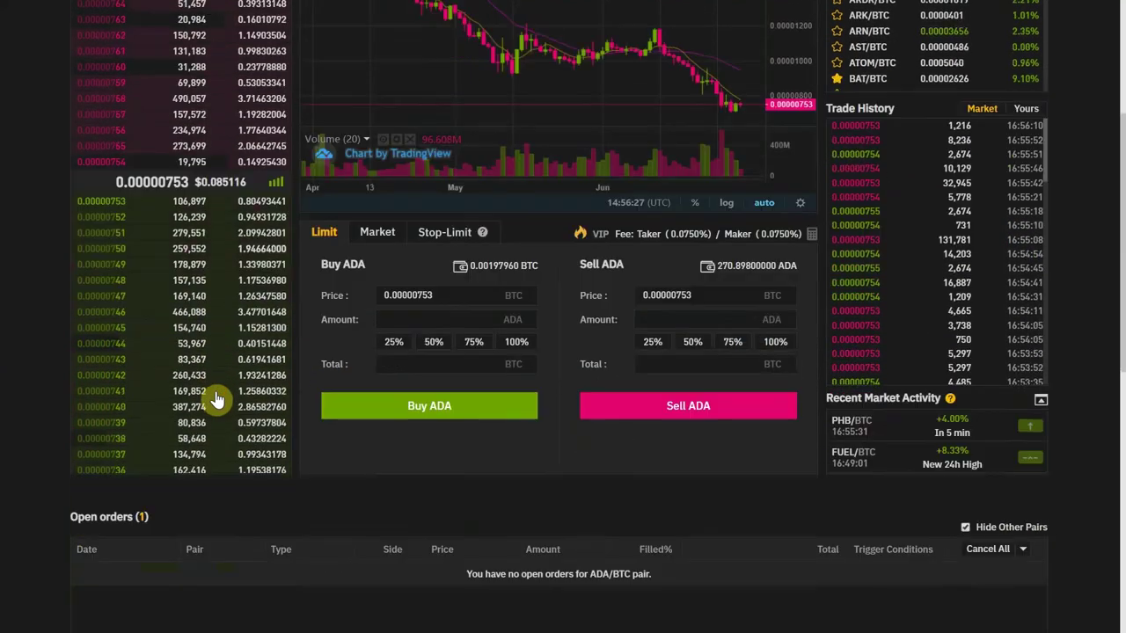
scroll(217, 401, "up", 3)
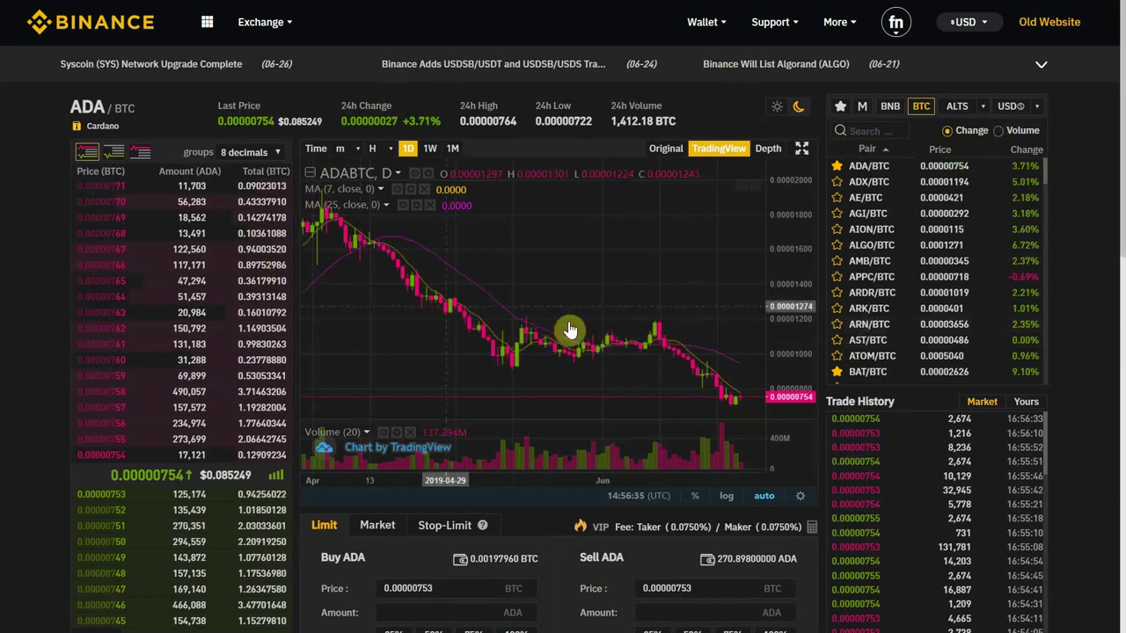
scroll(894, 415, "down", 2)
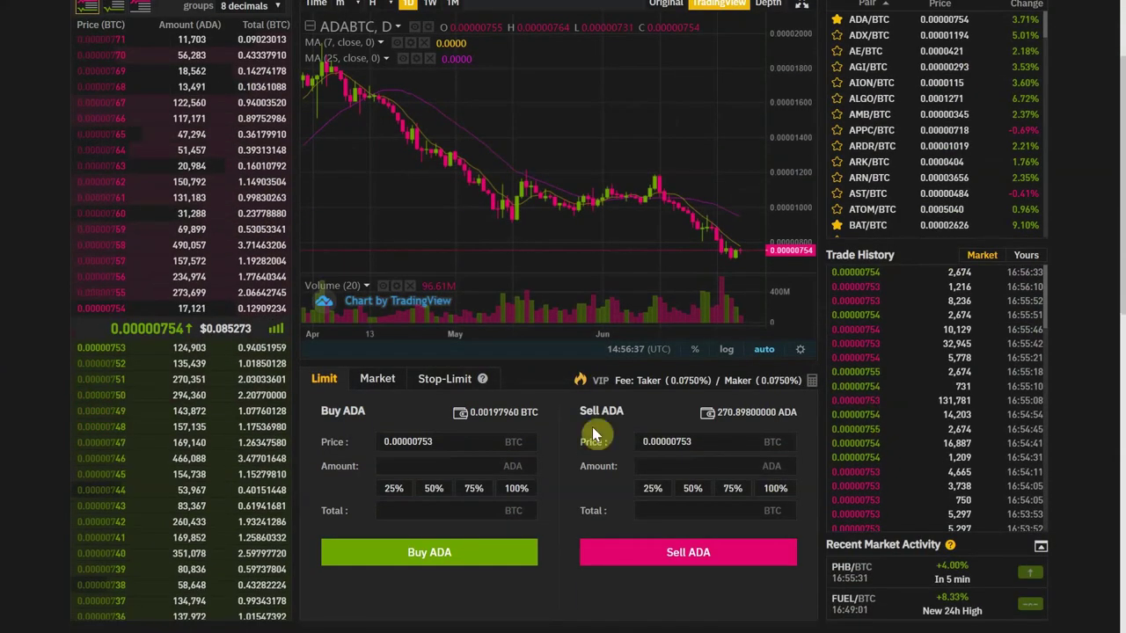
scroll(146, 484, "up", 2)
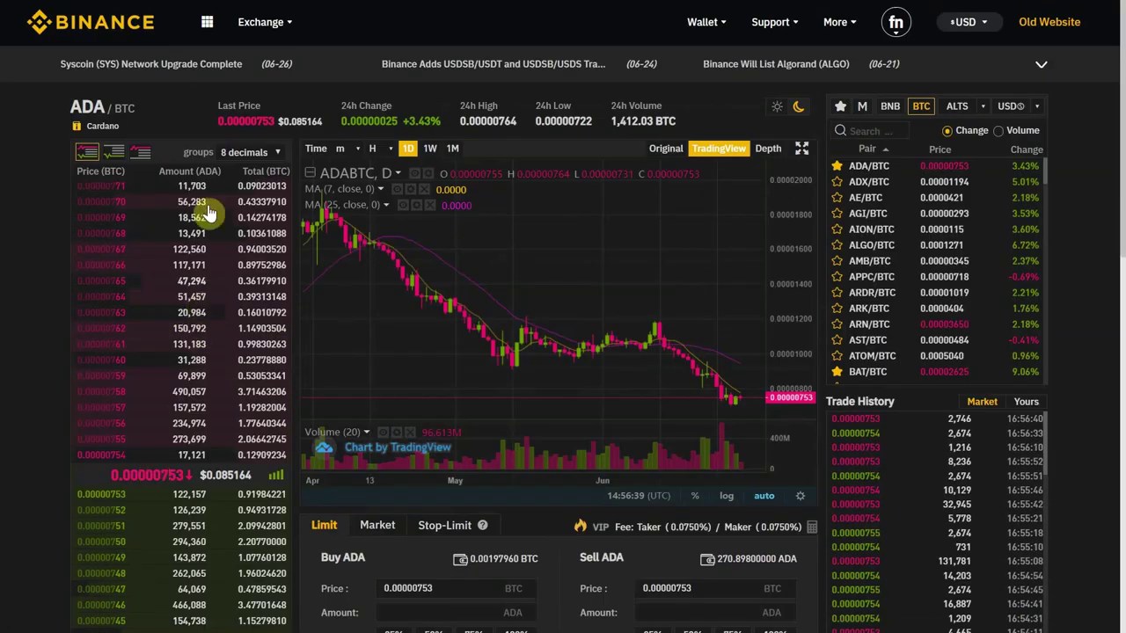
Step: Examine the sell and buy orders in the ADA/BTC order book, including the amount column
scroll(203, 333, "down", 6)
scroll(205, 332, "up", 2)
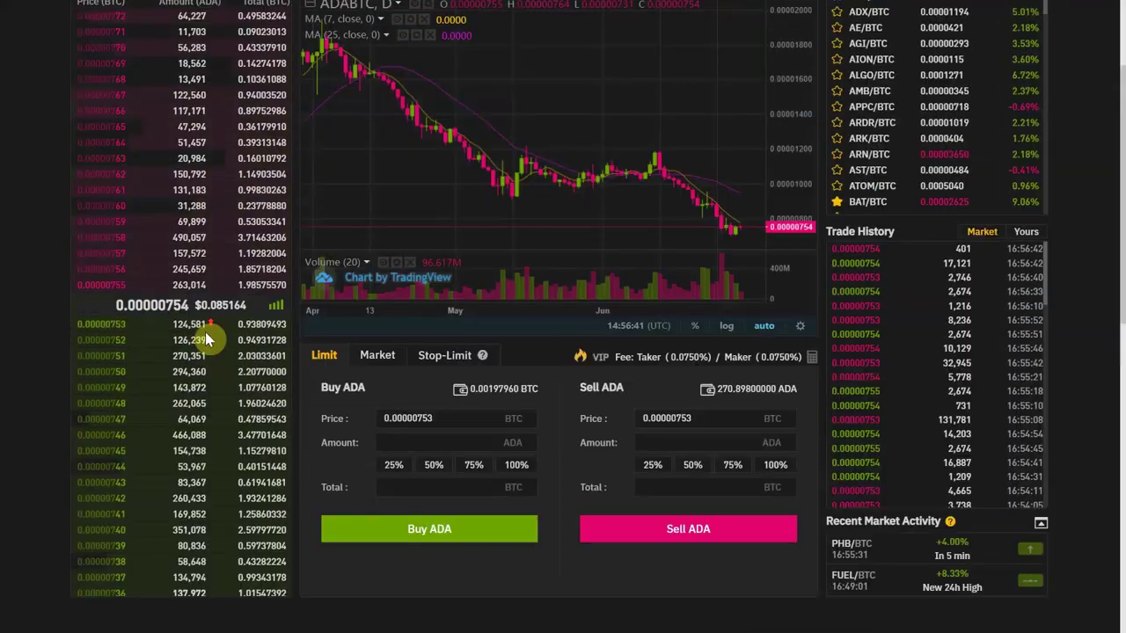
scroll(202, 493, "up", 2)
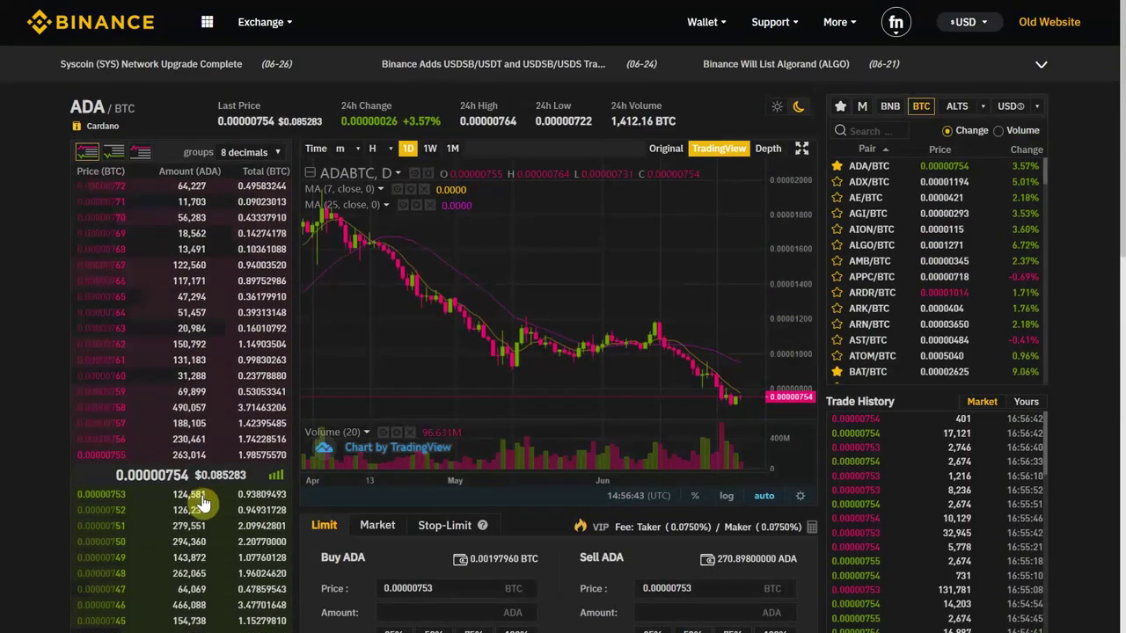
scroll(212, 545, "down", 2)
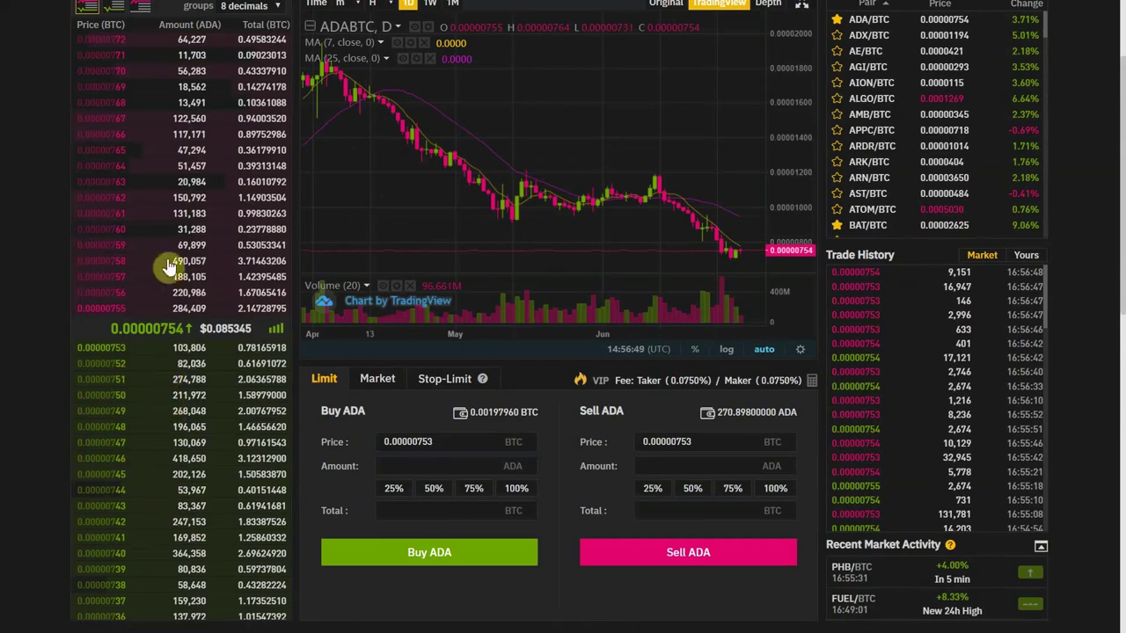
scroll(176, 472, "up", 2)
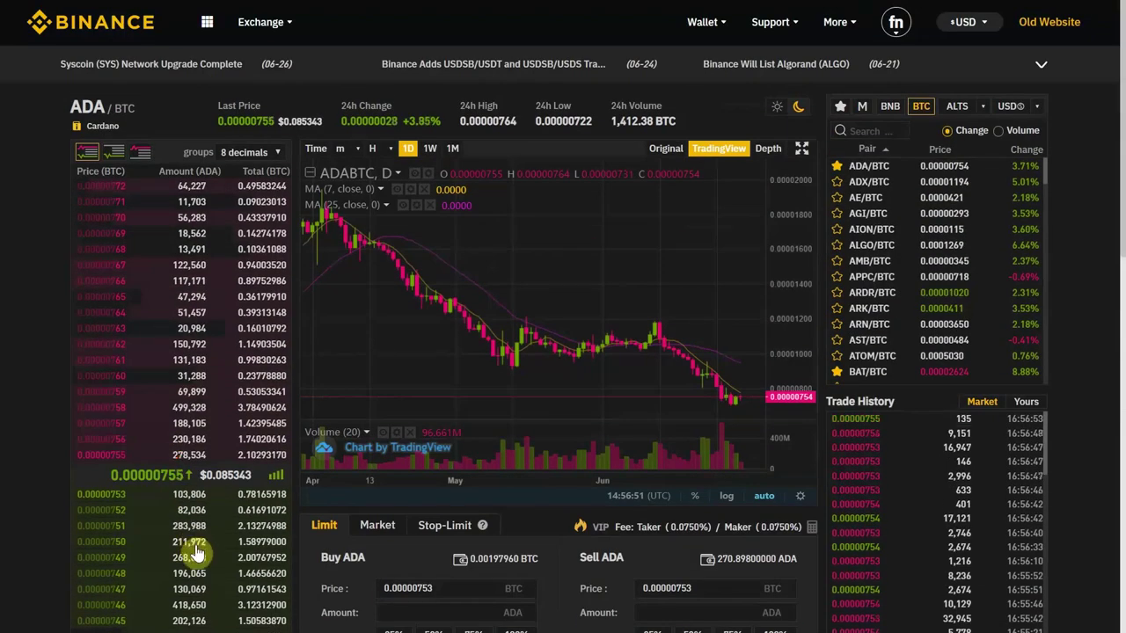
scroll(195, 559, "down", 2)
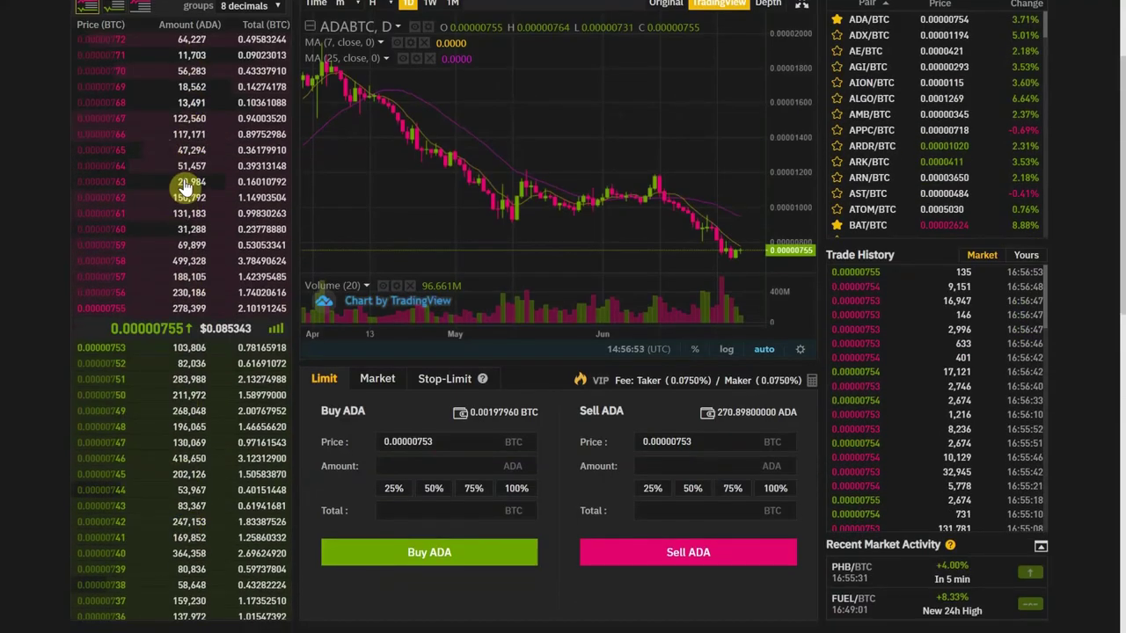
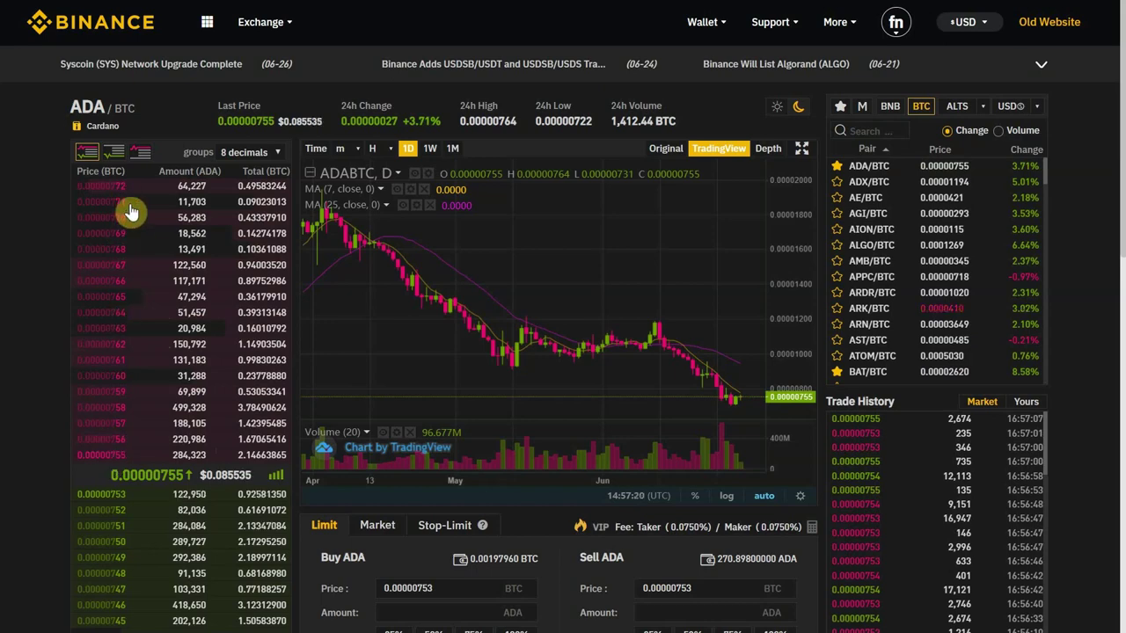
Step: View the order book with sell orders only, followed by buy orders only, and return to the combined view
left_click(140, 153)
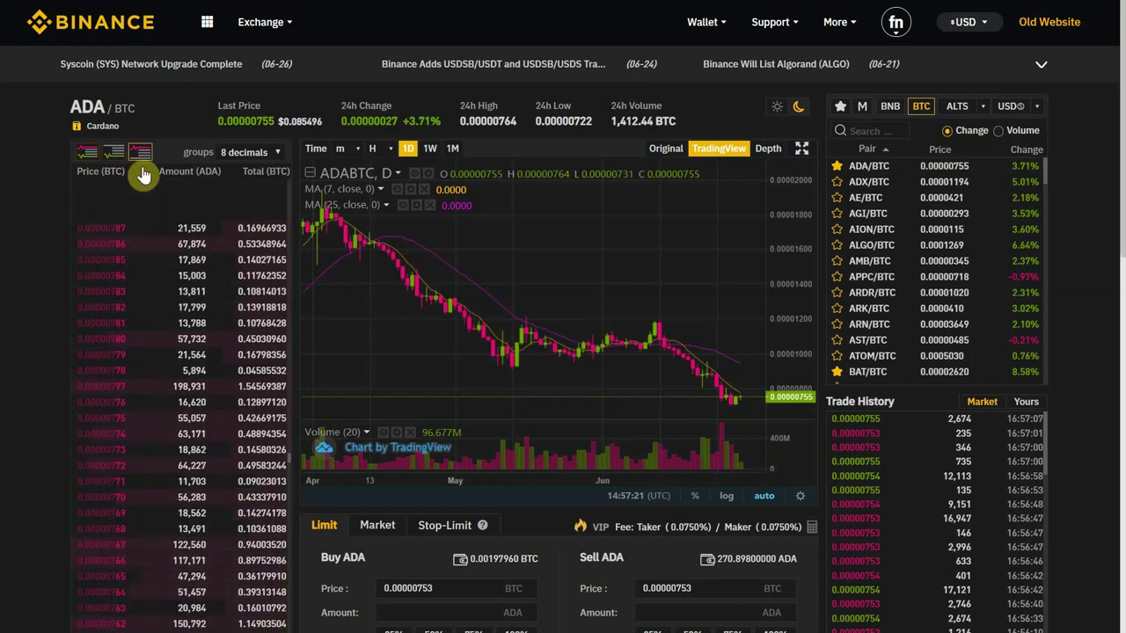
scroll(123, 224, "down", 8)
scroll(138, 382, "up", 4)
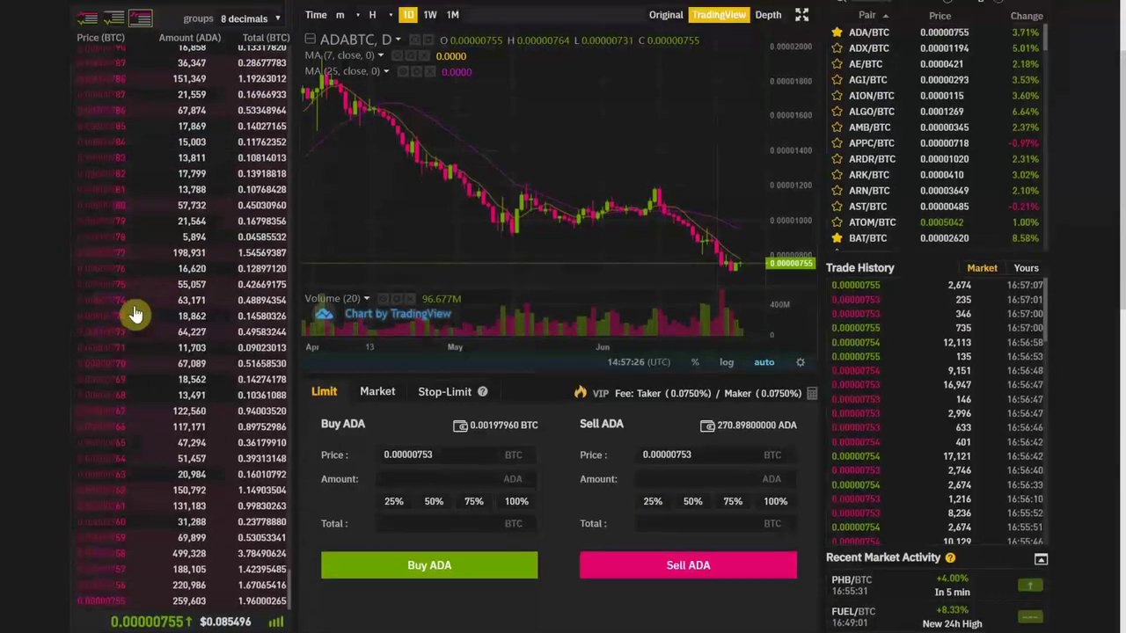
scroll(134, 315, "up", 2)
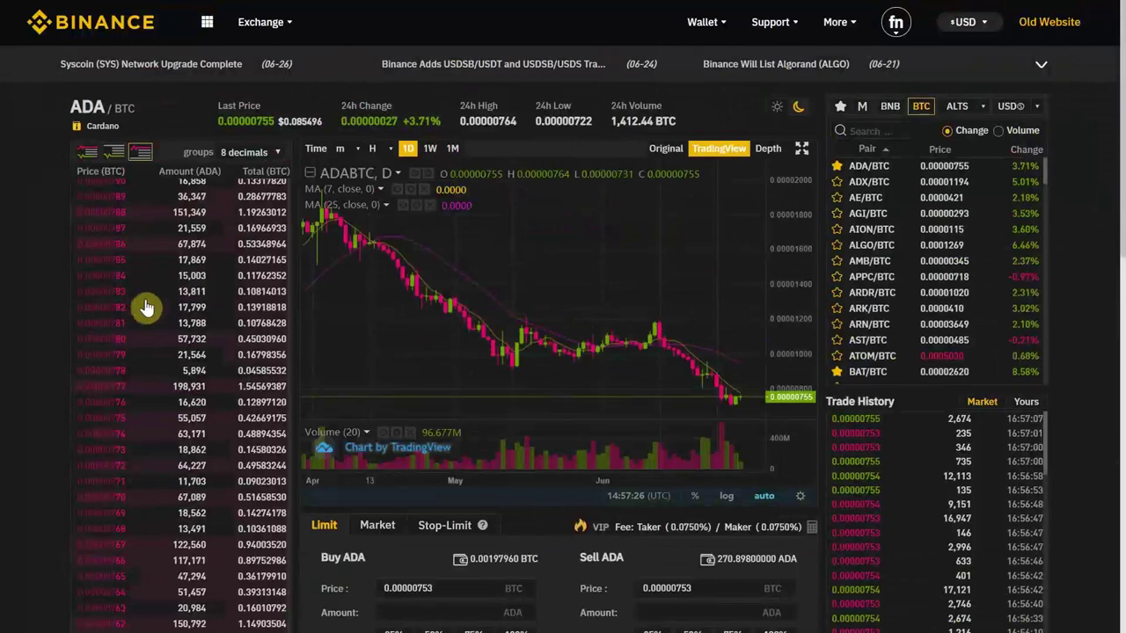
left_click(118, 158)
left_click(88, 154)
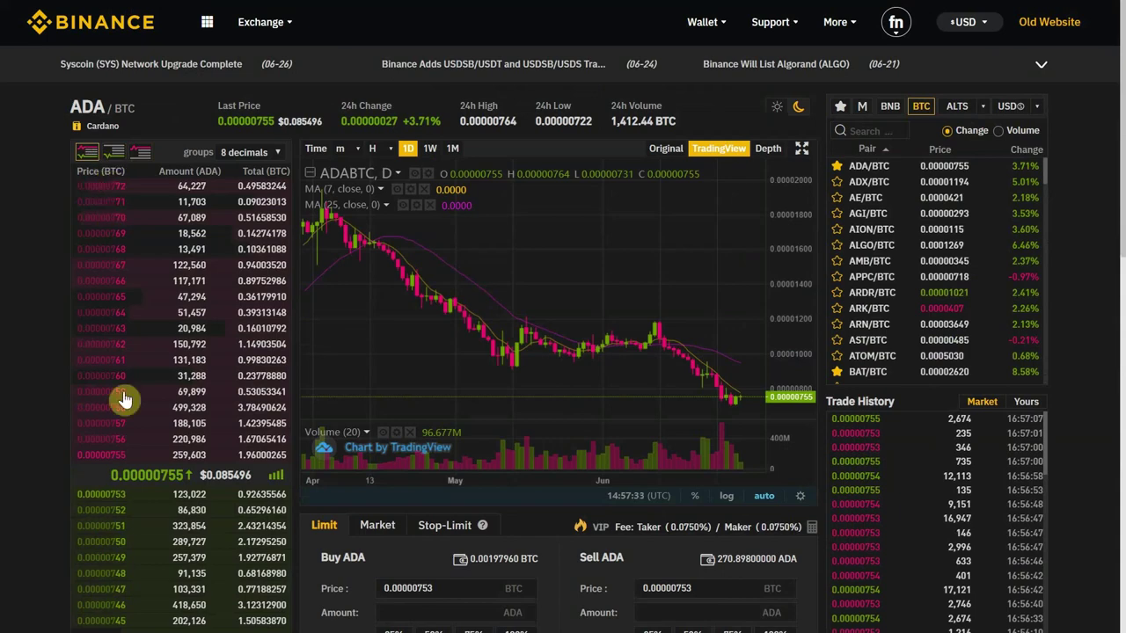
Step: Compare the buy orders with the sell orders around the last price in the combined ADA/BTC order book
scroll(142, 330, "down", 2)
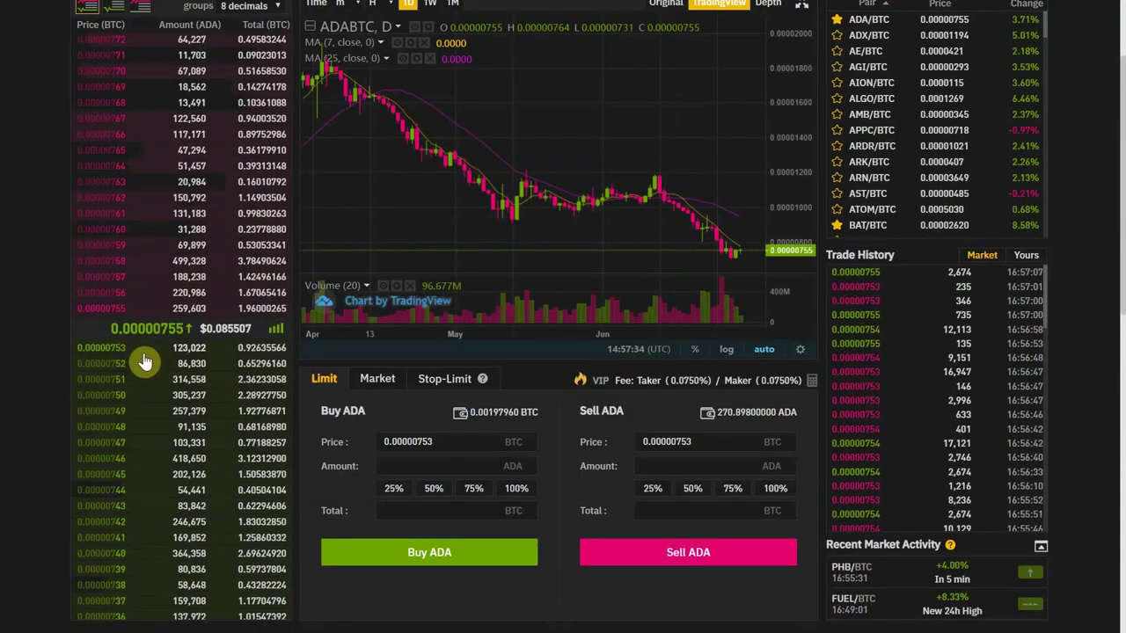
scroll(163, 435, "down", 2)
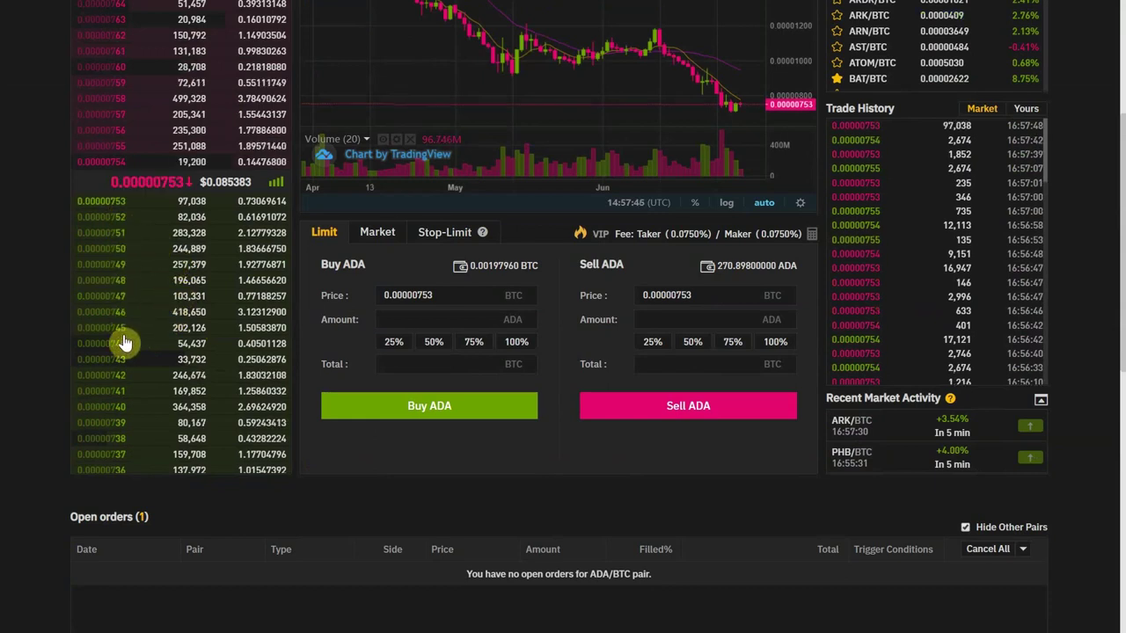
scroll(123, 455, "up", 2)
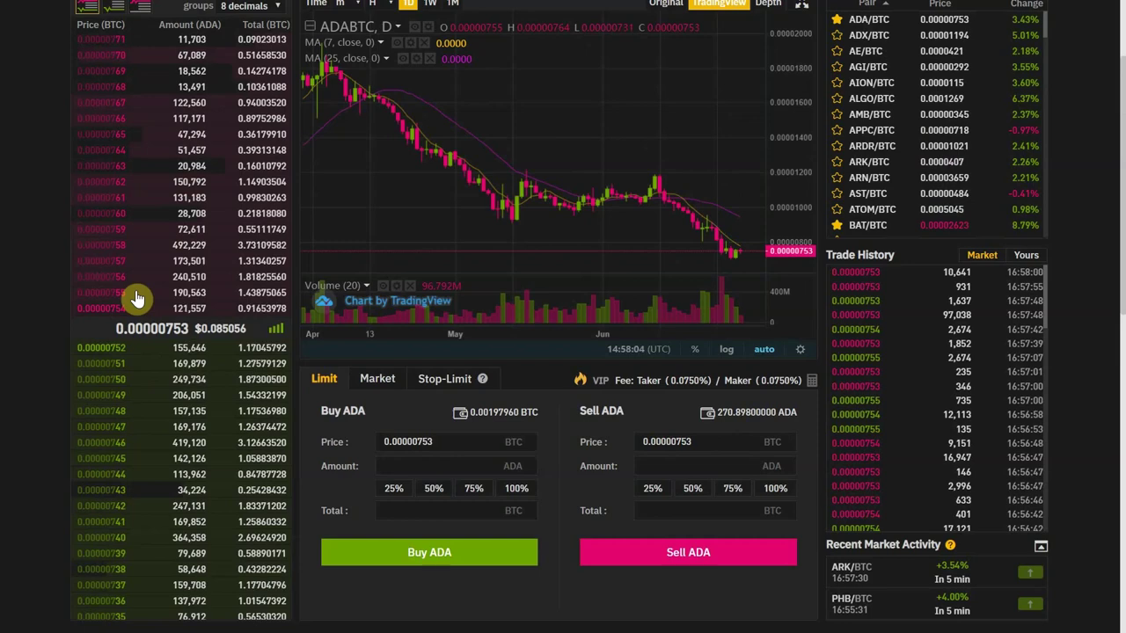
scroll(136, 299, "up", 2)
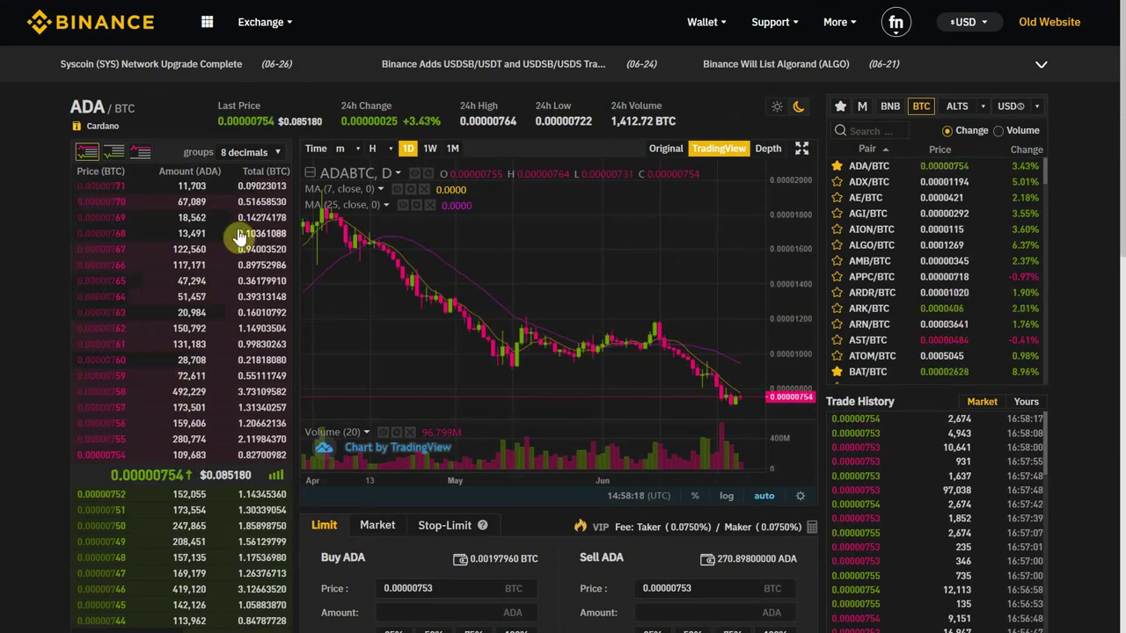
scroll(240, 255, "down", 2)
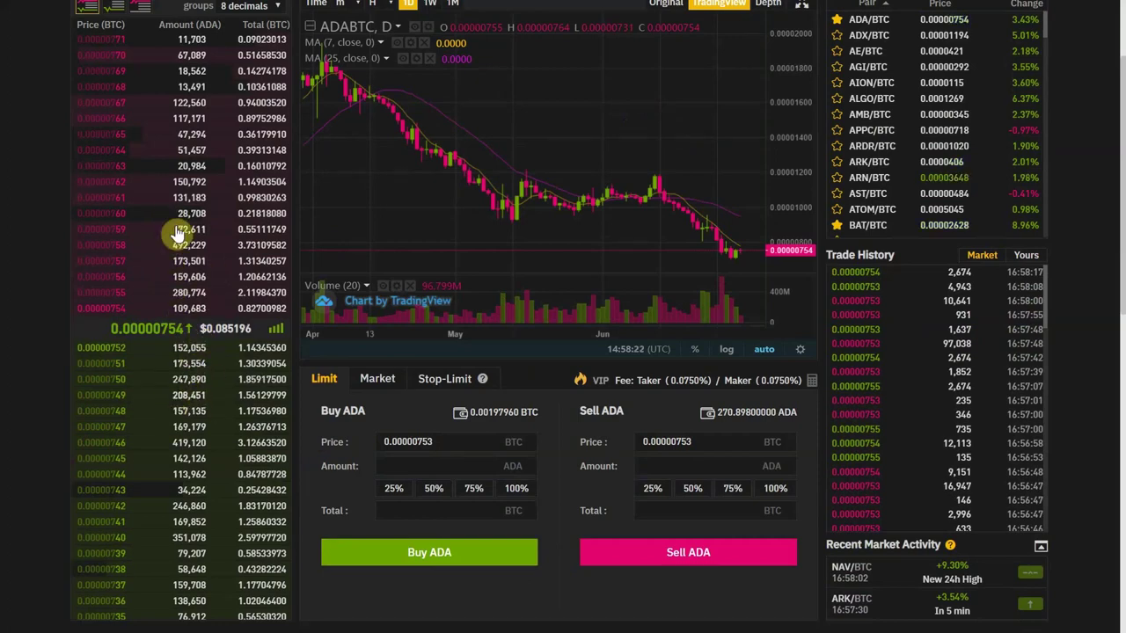
scroll(222, 439, "down", 2)
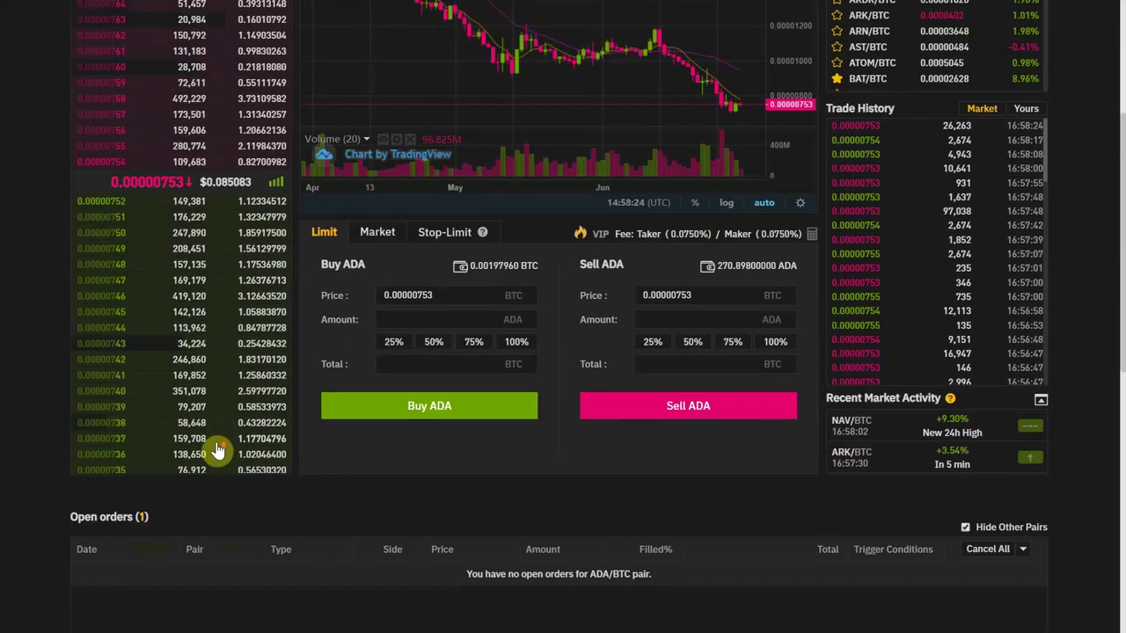
Step: Look over the ADA/BTC order book around the last price and display the market's depth chart
scroll(220, 449, "up", 4)
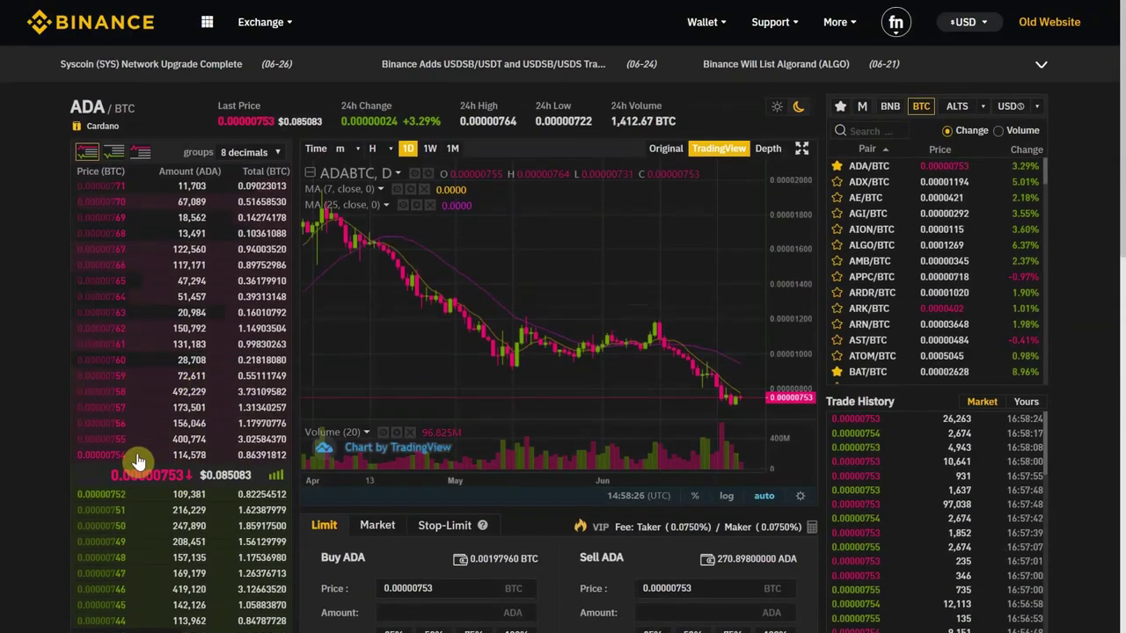
scroll(140, 279, "down", 4)
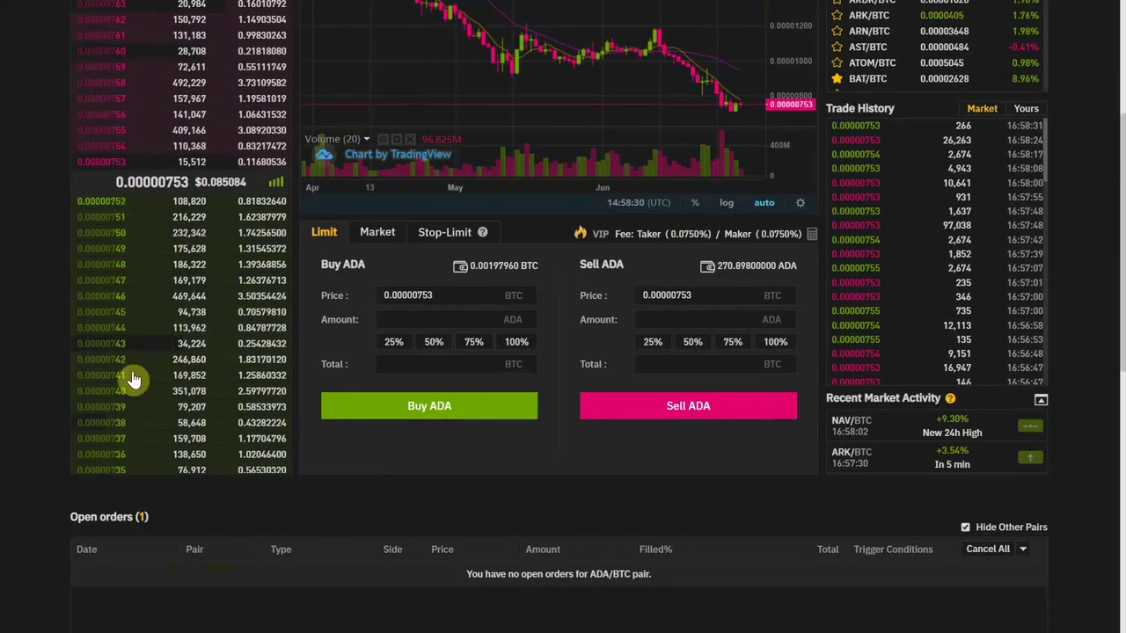
scroll(325, 229, "up", 4)
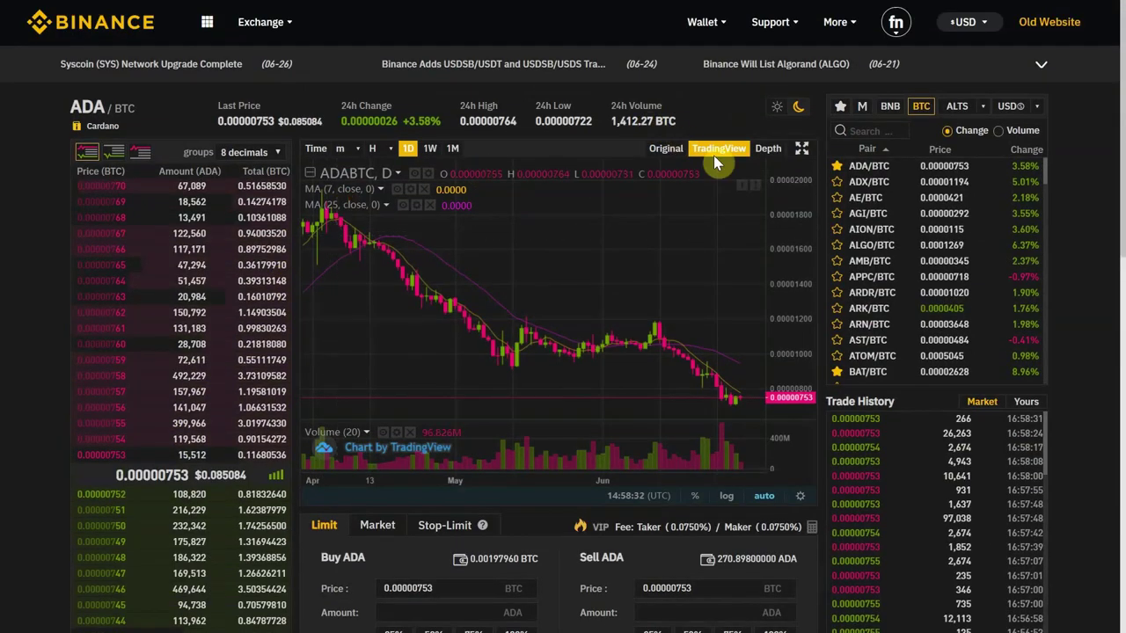
left_click(768, 151)
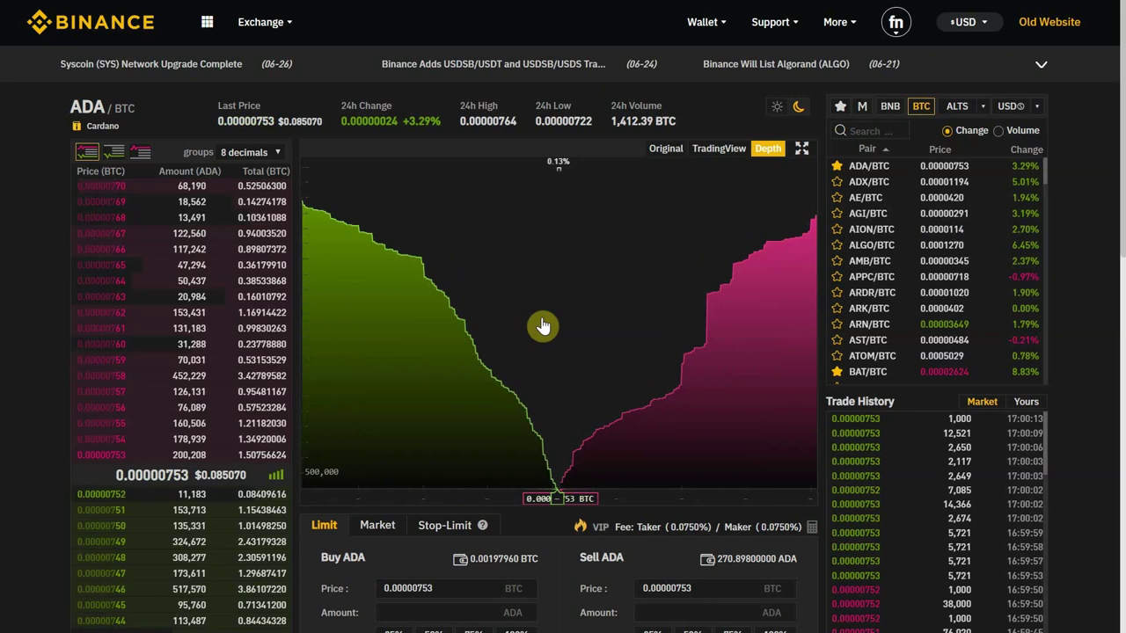
scroll(543, 326, "up", 3)
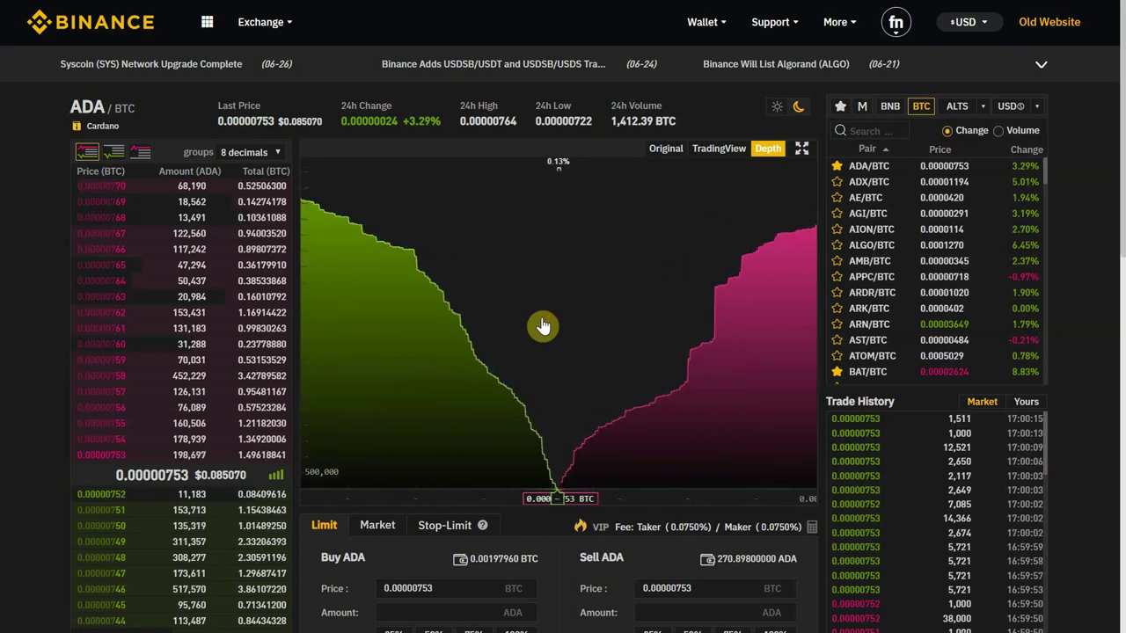
Step: Show ADA/BTC in the Original chart view and inspect its daily candles over longer and shorter time ranges
left_click(665, 149)
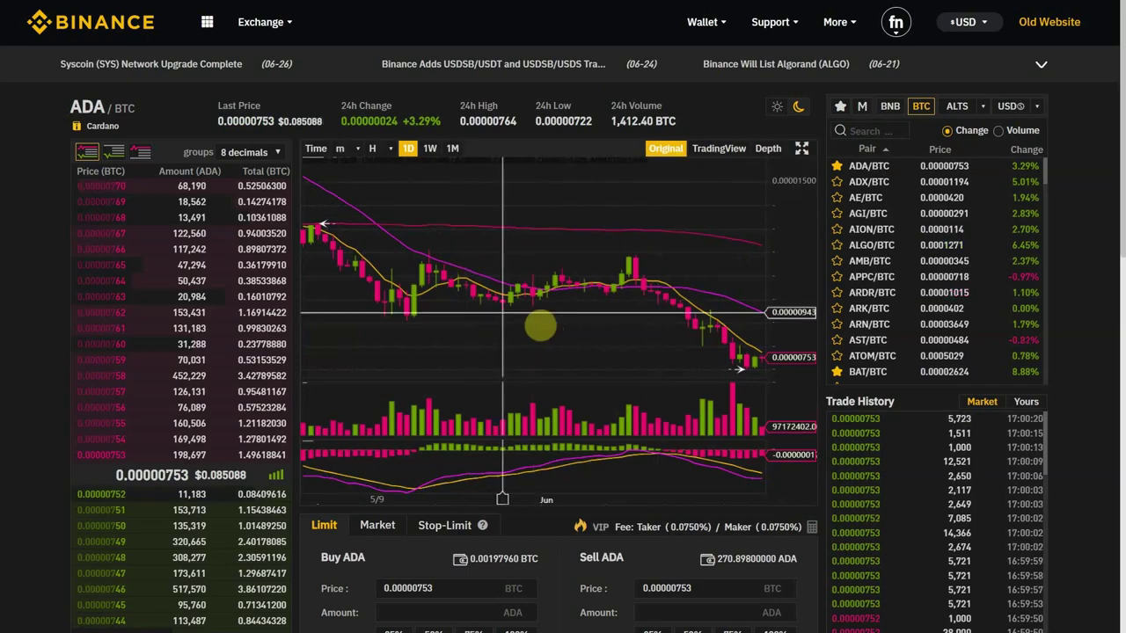
scroll(540, 324, "down", 5)
scroll(540, 325, "up", 5)
scroll(569, 238, "down", 5)
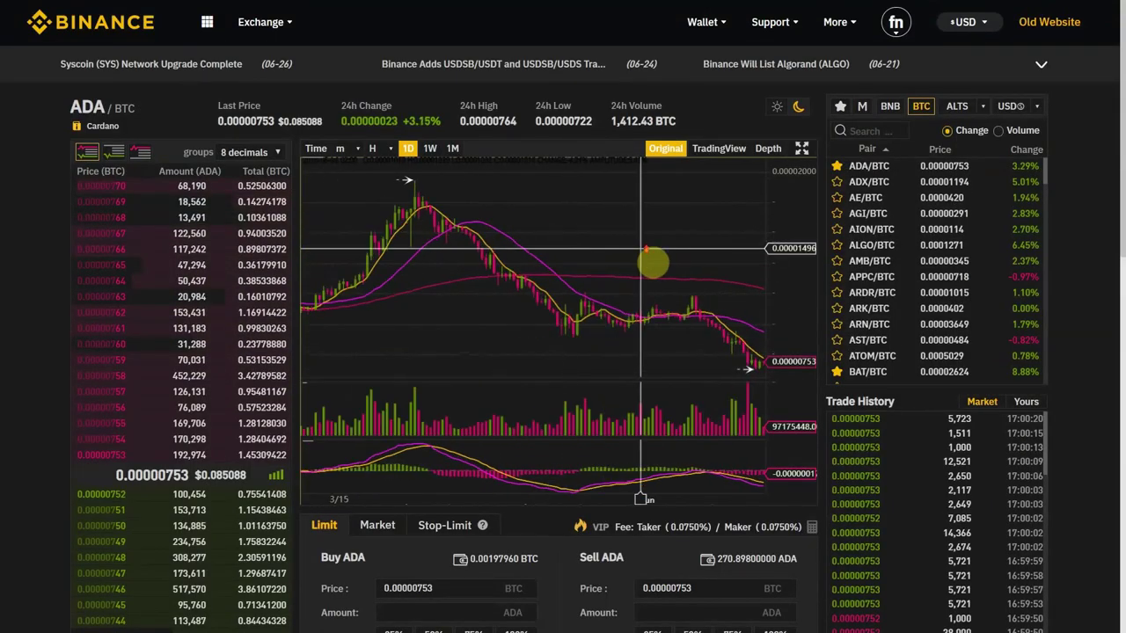
left_click_drag(648, 259, 519, 343)
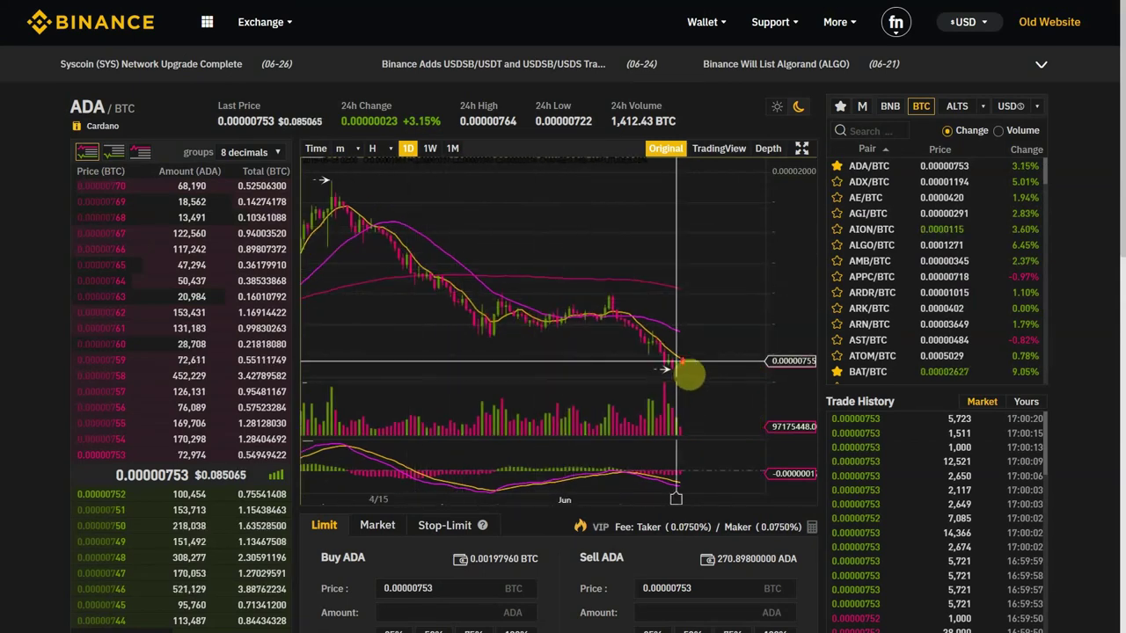
scroll(675, 360, "up", 3)
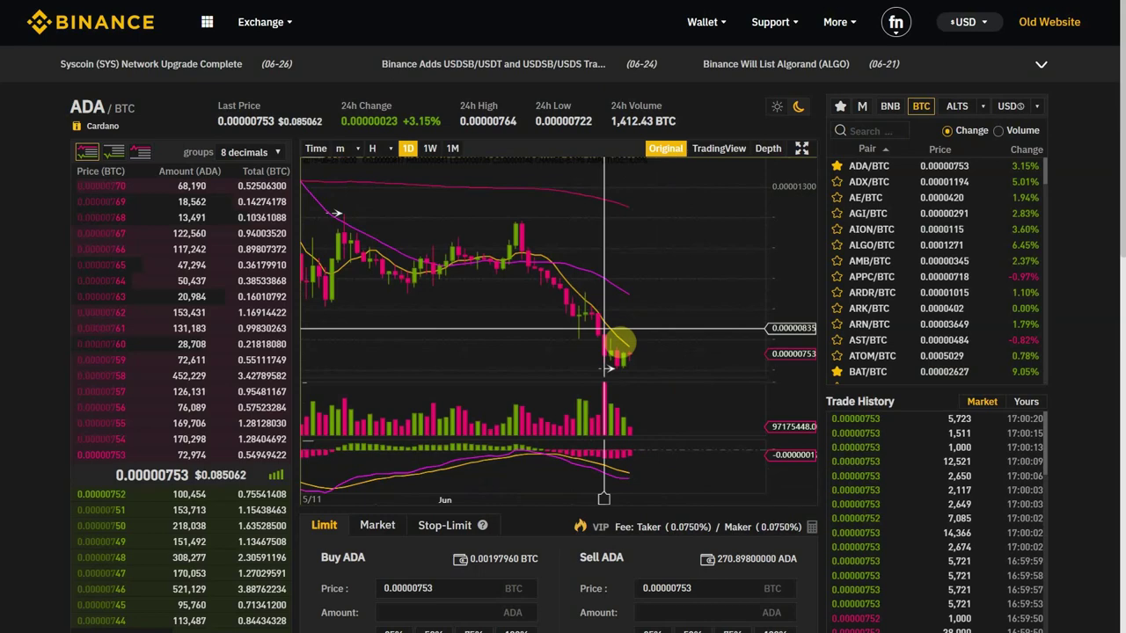
scroll(604, 317, "down", 3)
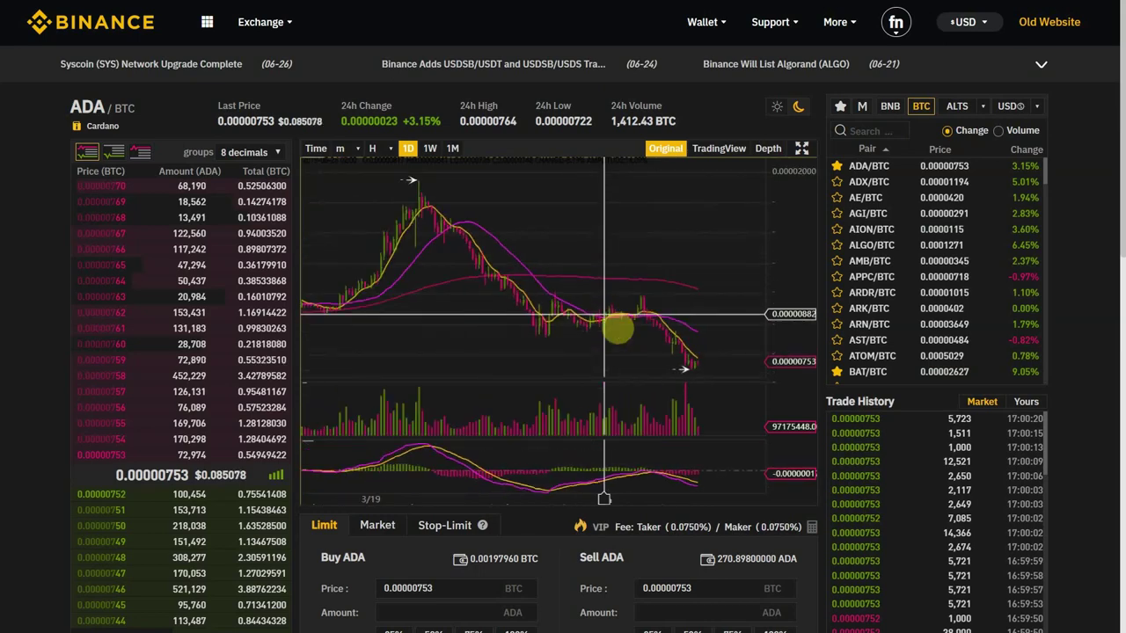
scroll(610, 317, "up", 2)
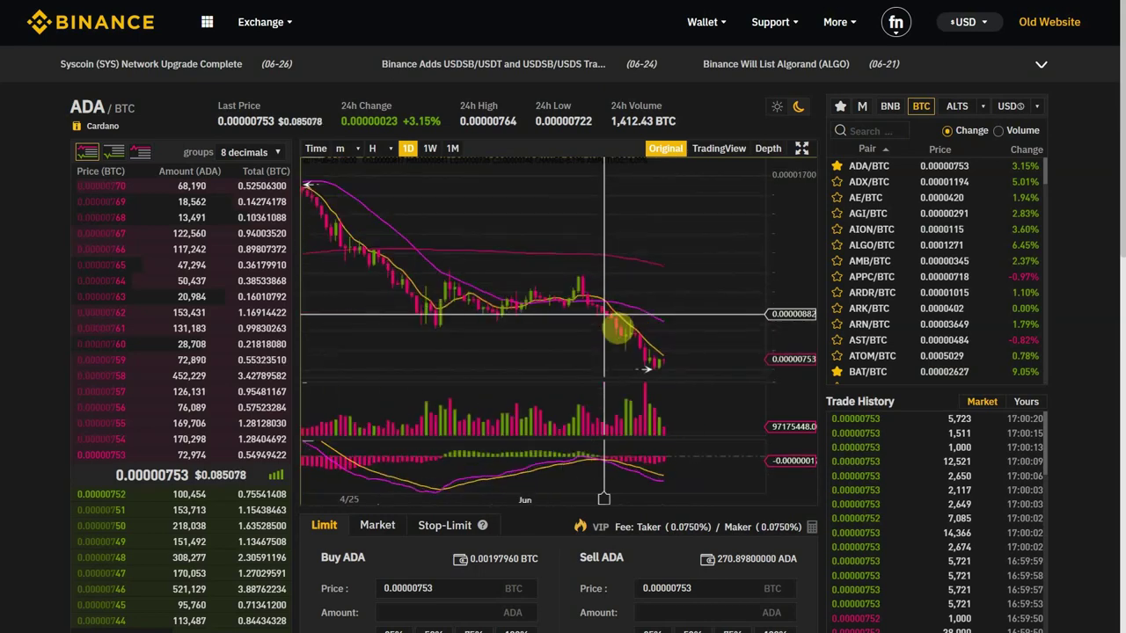
scroll(603, 314, "up", 2)
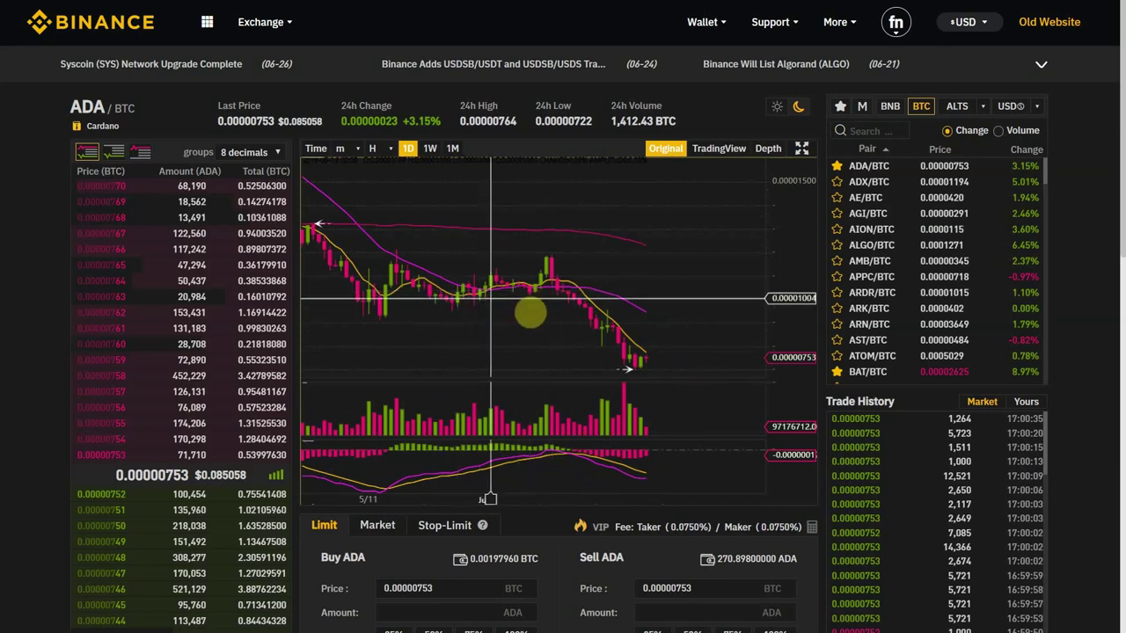
Step: Return to the TradingView chart and examine the daily ADA/BTC price history back to the start of 2019
left_click(705, 151)
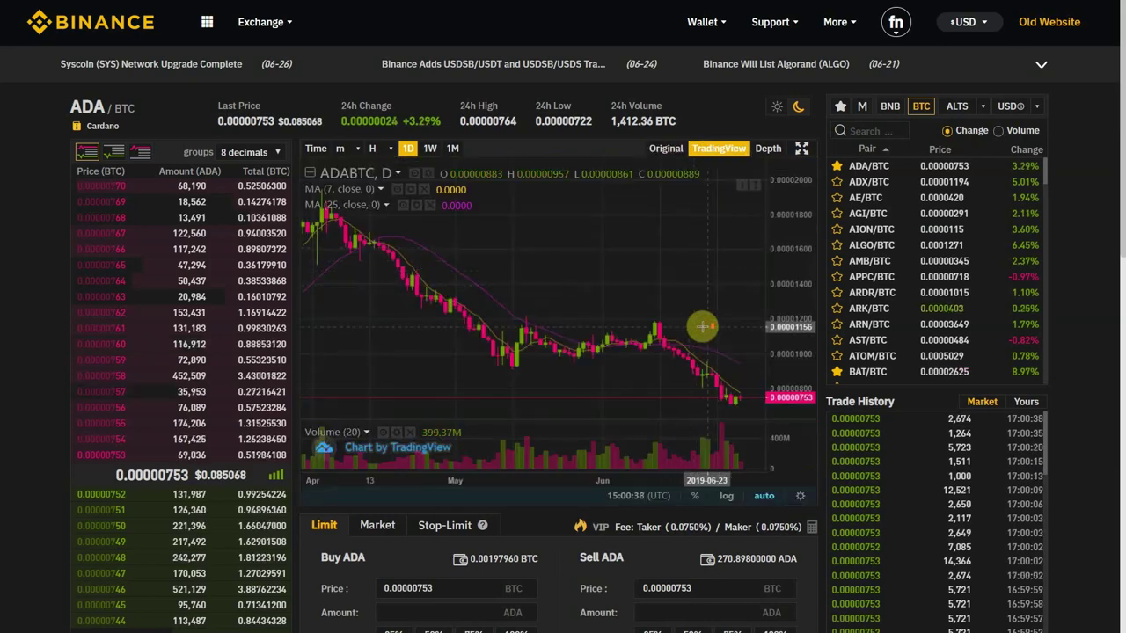
scroll(703, 327, "down", 3)
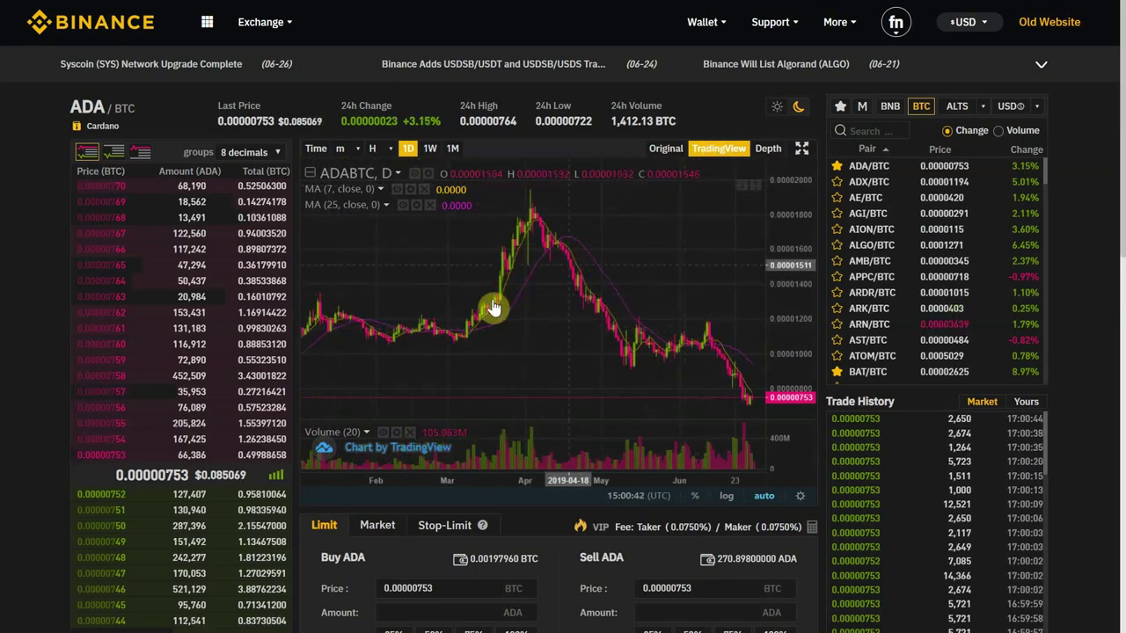
scroll(434, 308, "down", 2)
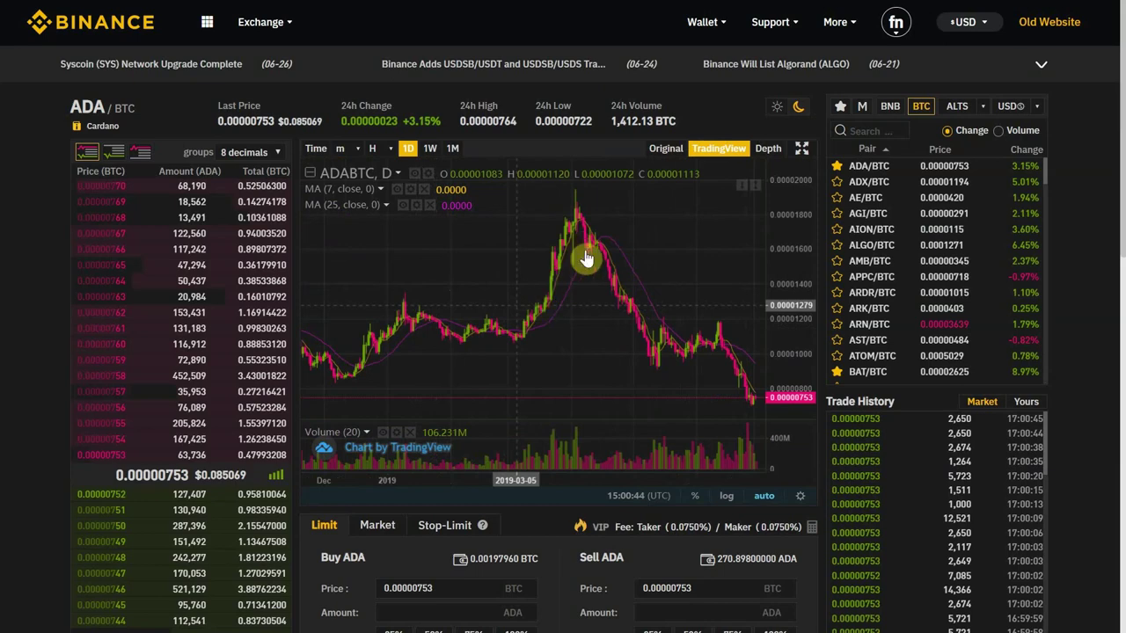
scroll(651, 289, "up", 1)
Step: Set the TradingView chart's interval to 15 minutes and inspect the recent ADA/BTC price movement
scroll(651, 289, "down", 3)
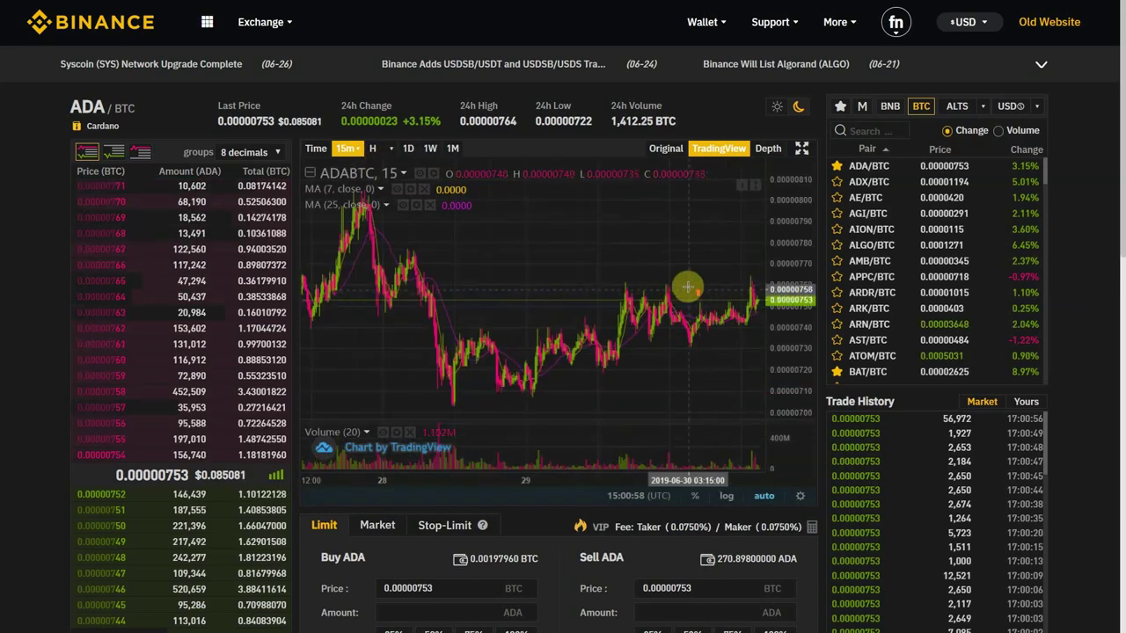
scroll(687, 286, "up", 5)
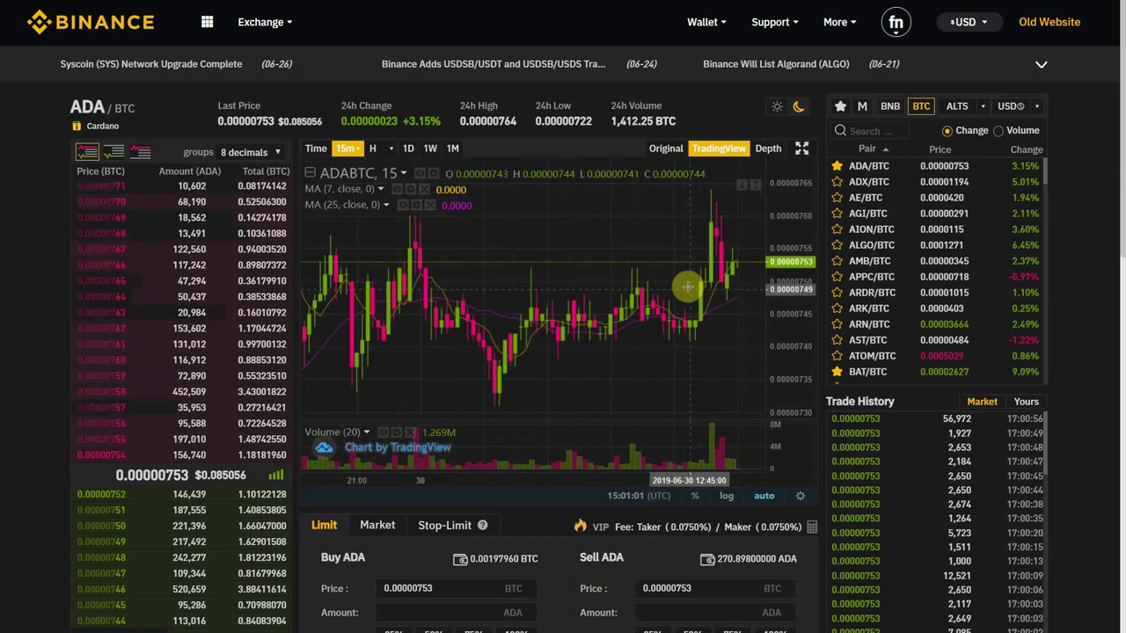
scroll(687, 286, "down", 4)
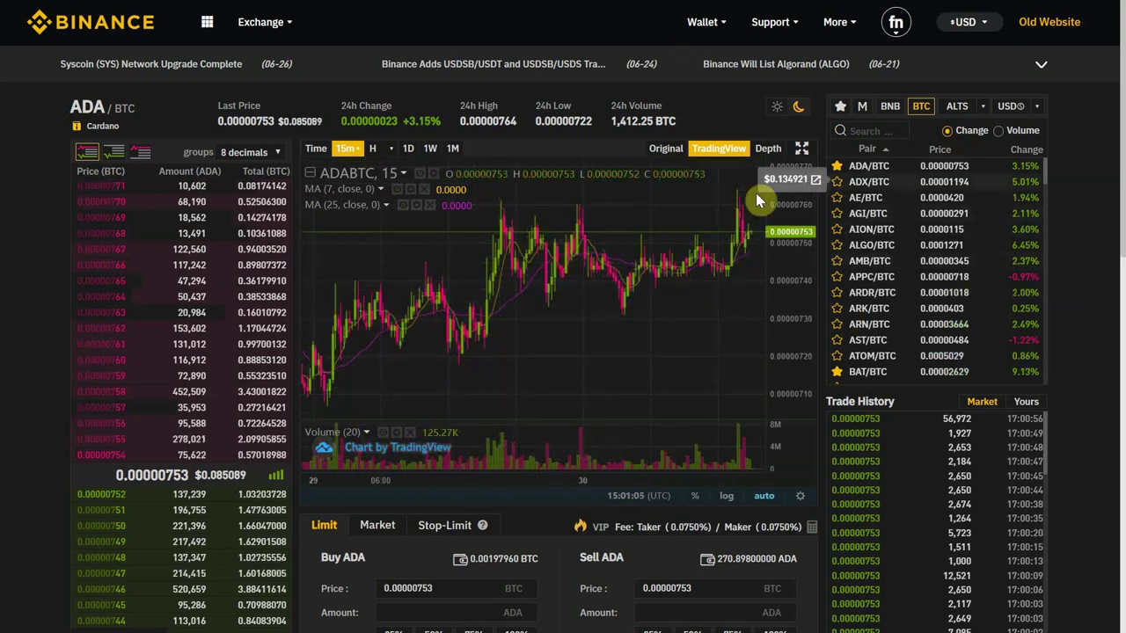
scroll(731, 246, "down", 1)
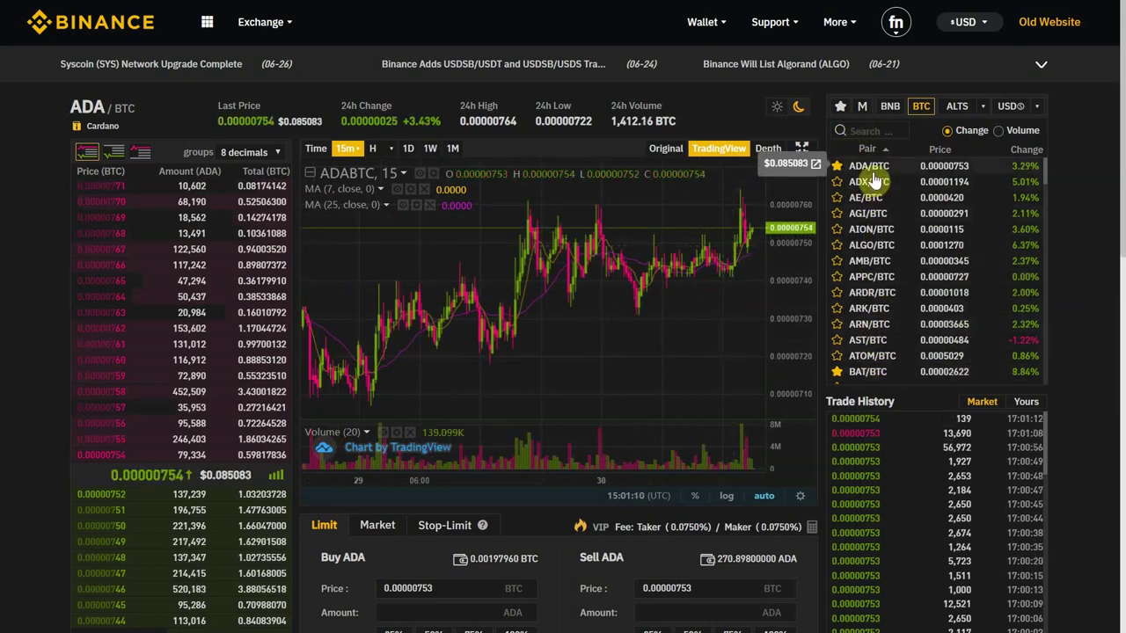
Step: View the market list's favorite pairs, margin pairs and BNB pairs in turn, and return to the BTC pairs
left_click(840, 109)
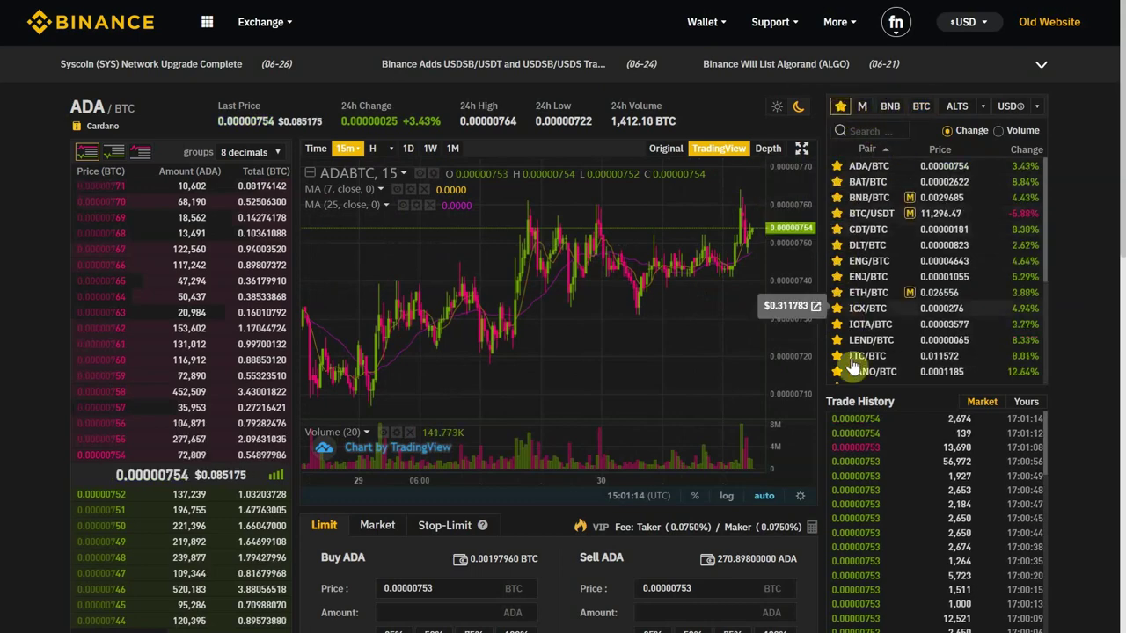
left_click(861, 113)
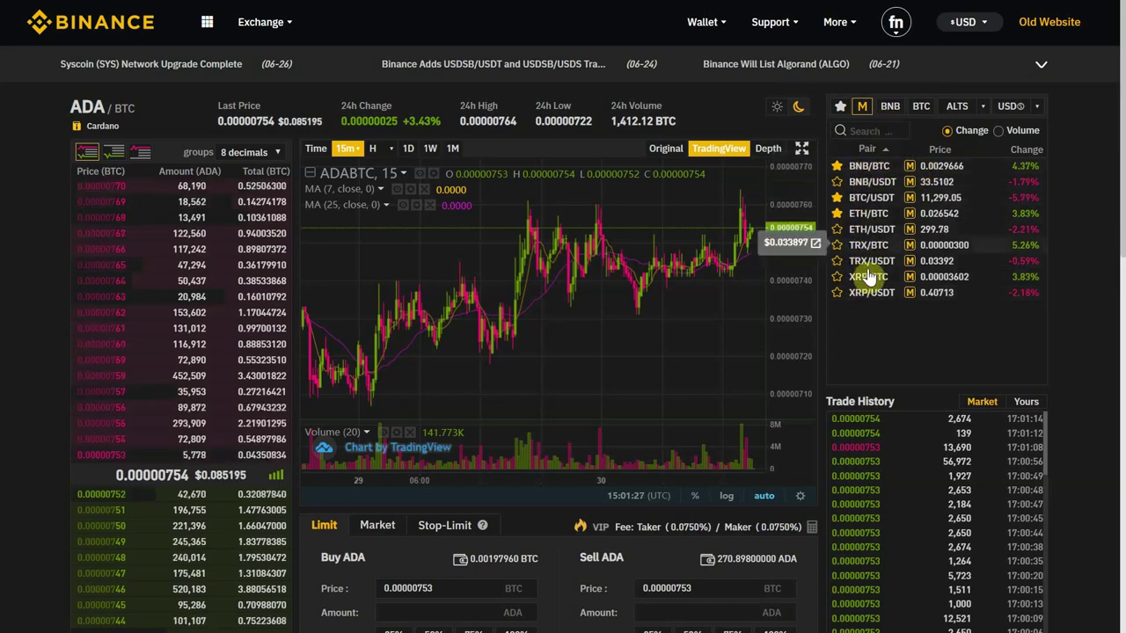
left_click(891, 111)
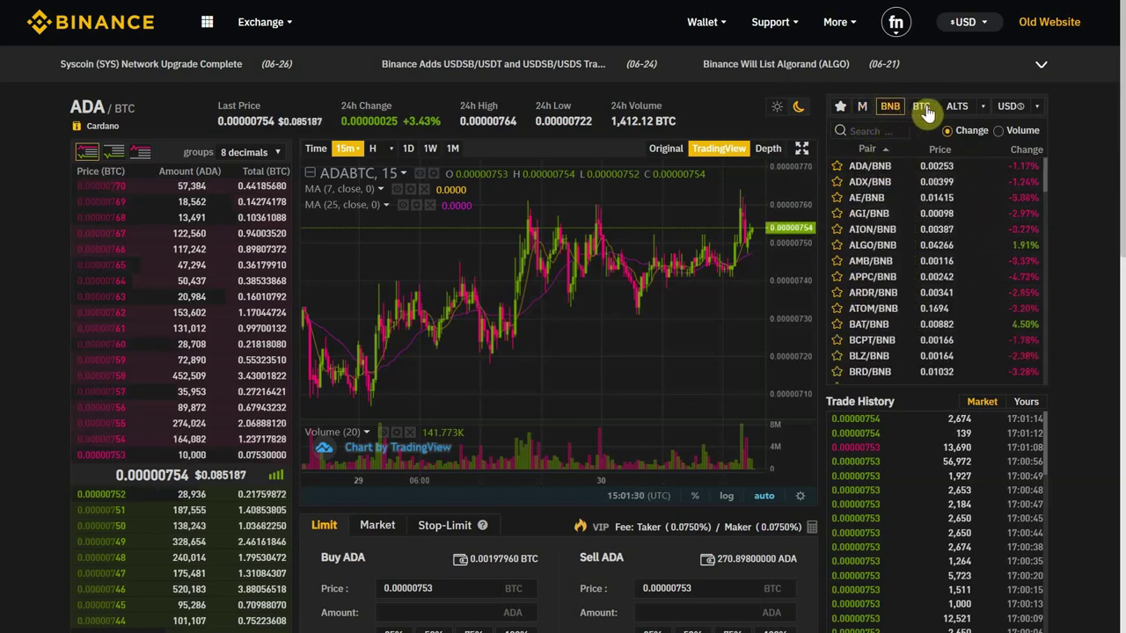
left_click(921, 110)
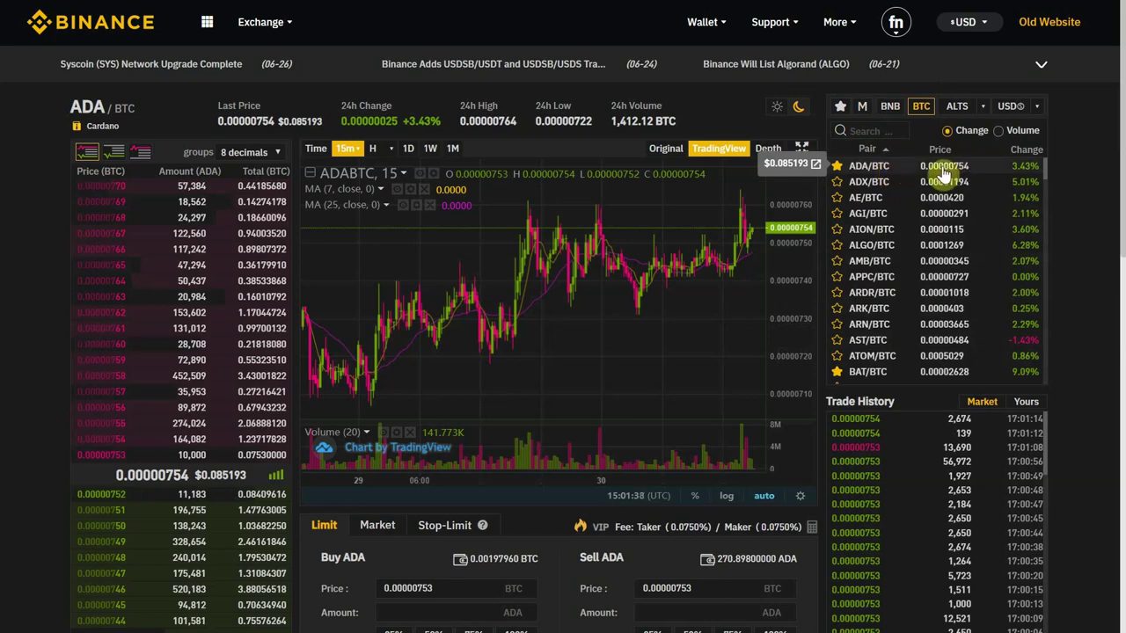
Step: View the BTC pairs' volume, return to the Change column and sort the pairs by change from highest to lowest
left_click(1018, 134)
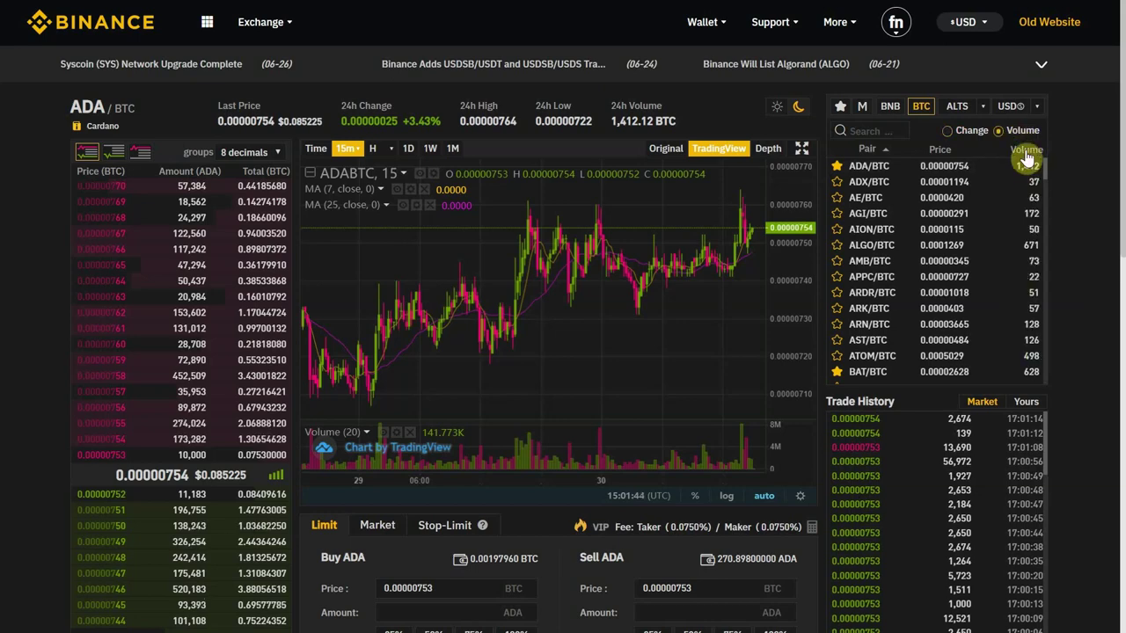
left_click(967, 131)
left_click(1025, 156)
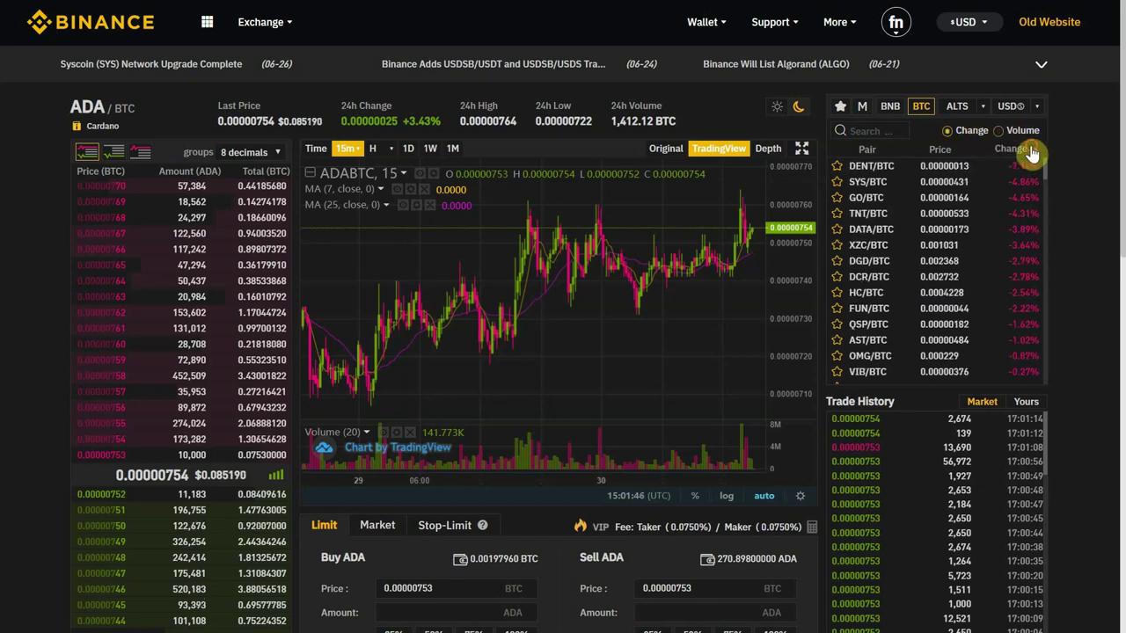
left_click(1031, 151)
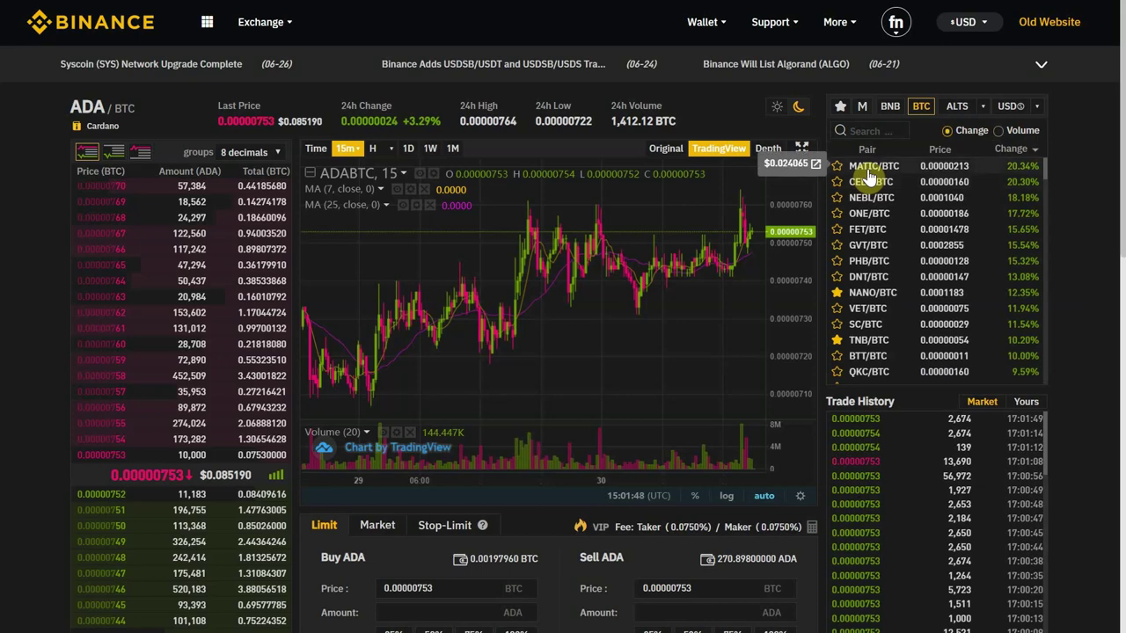
Step: Open the MATIC/BTC market and browse further down the BTC pairs sorted by change
left_click(948, 174)
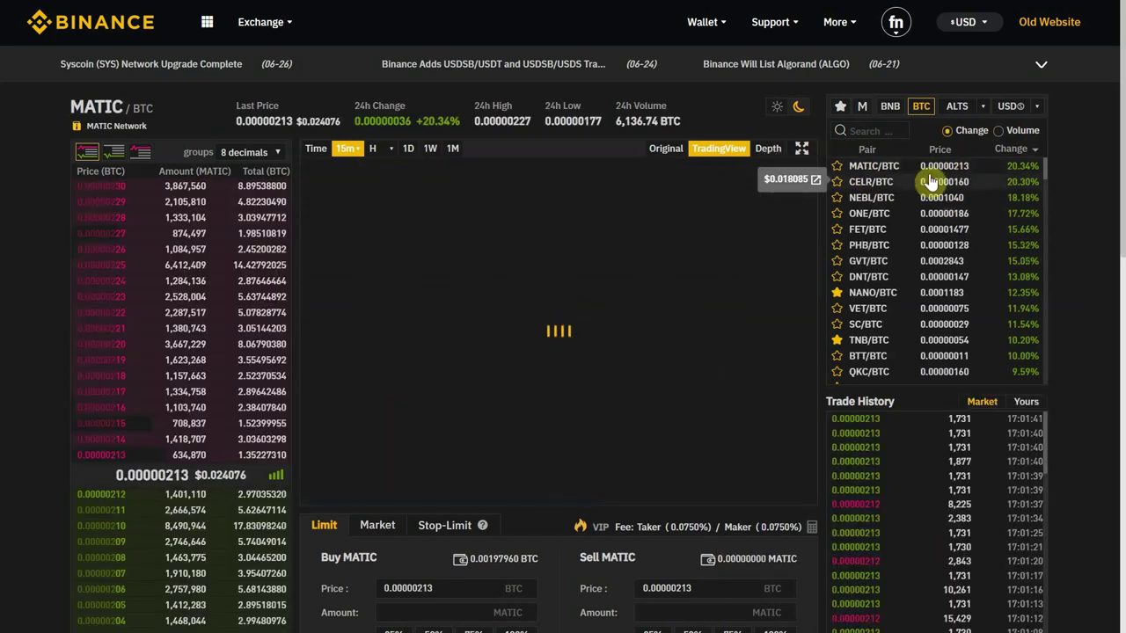
scroll(945, 211, "down", 5)
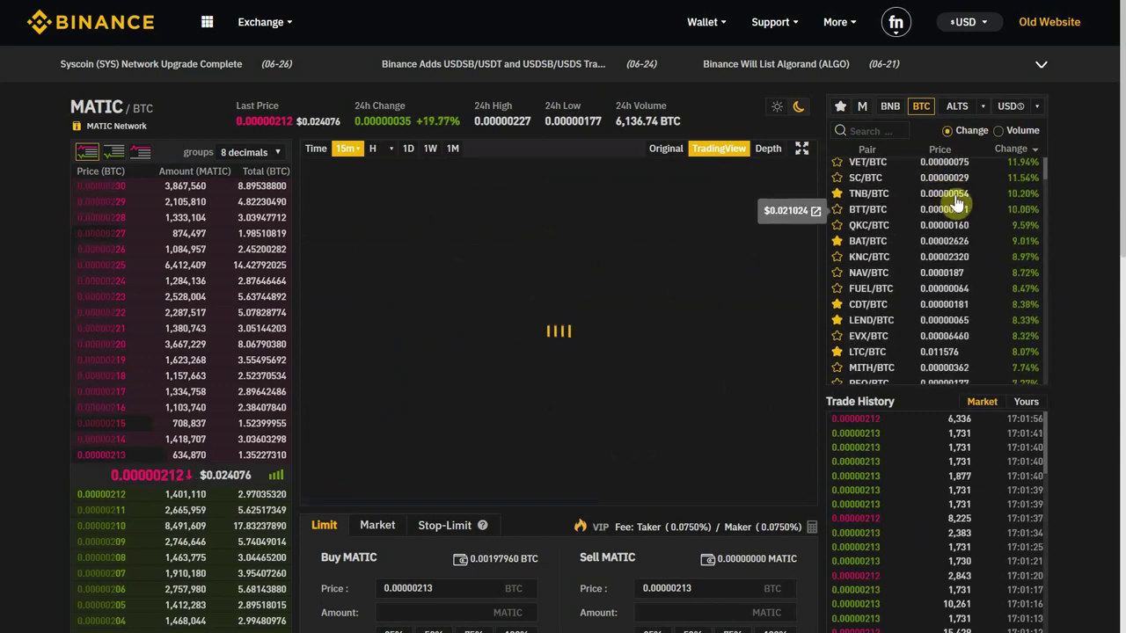
scroll(956, 225, "down", 3)
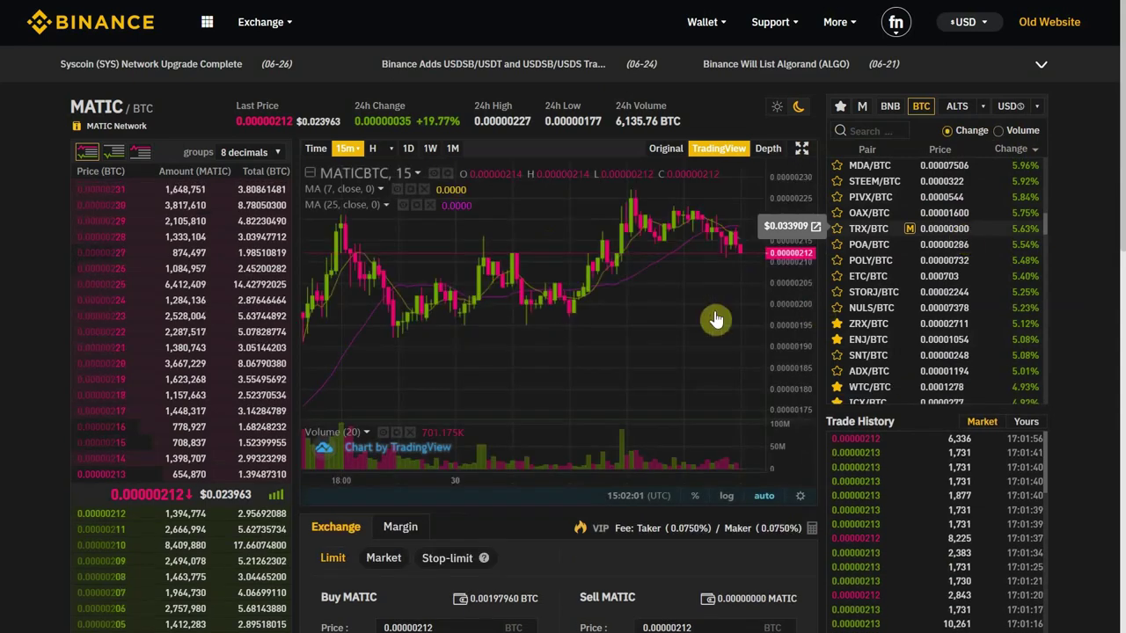
Step: Open the TRX/BTC market and look over its order forms, market trade history and recent market activity
scroll(1096, 348, "down", 3)
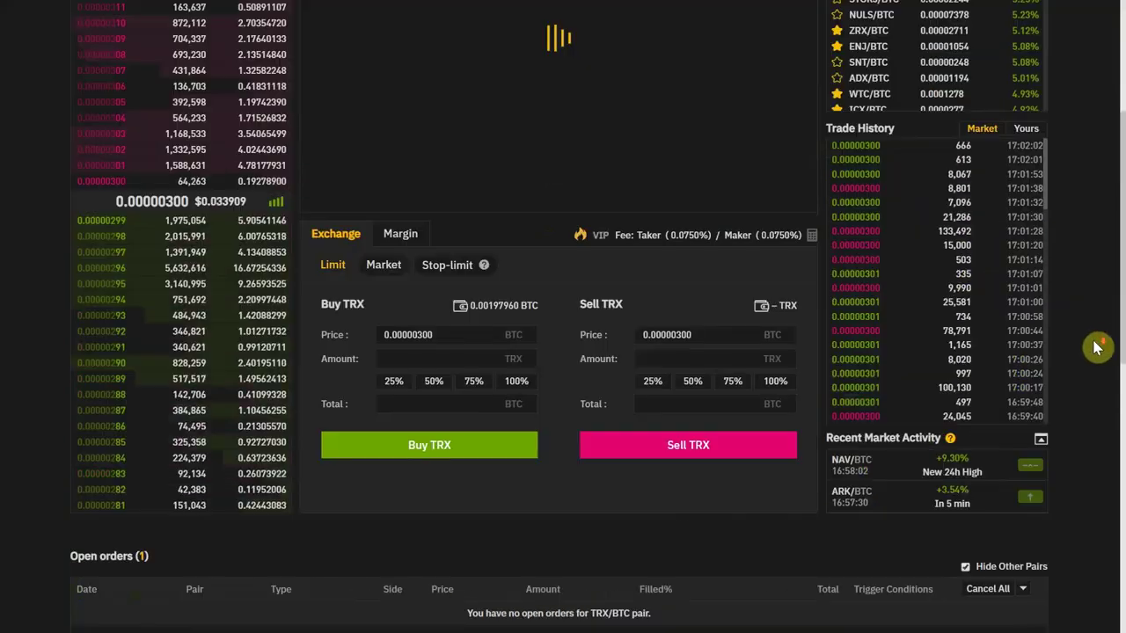
scroll(1096, 347, "up", 3)
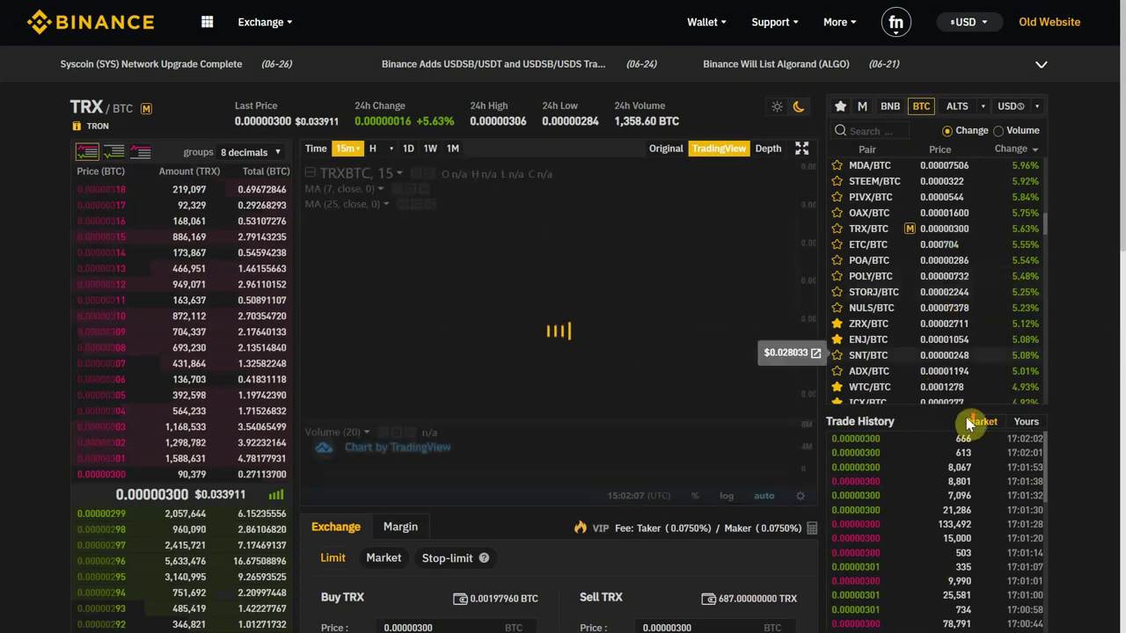
scroll(1022, 400, "down", 3)
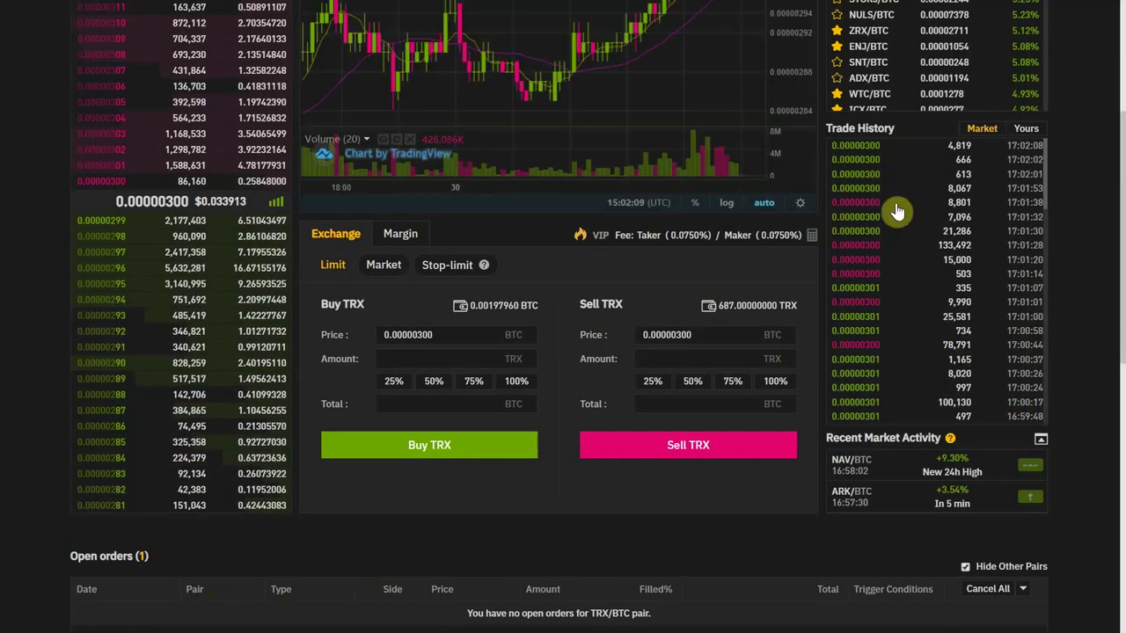
Step: Show only the account's own trades in the TRX/BTC trade history and look back over the chart
scroll(897, 217, "up", 2)
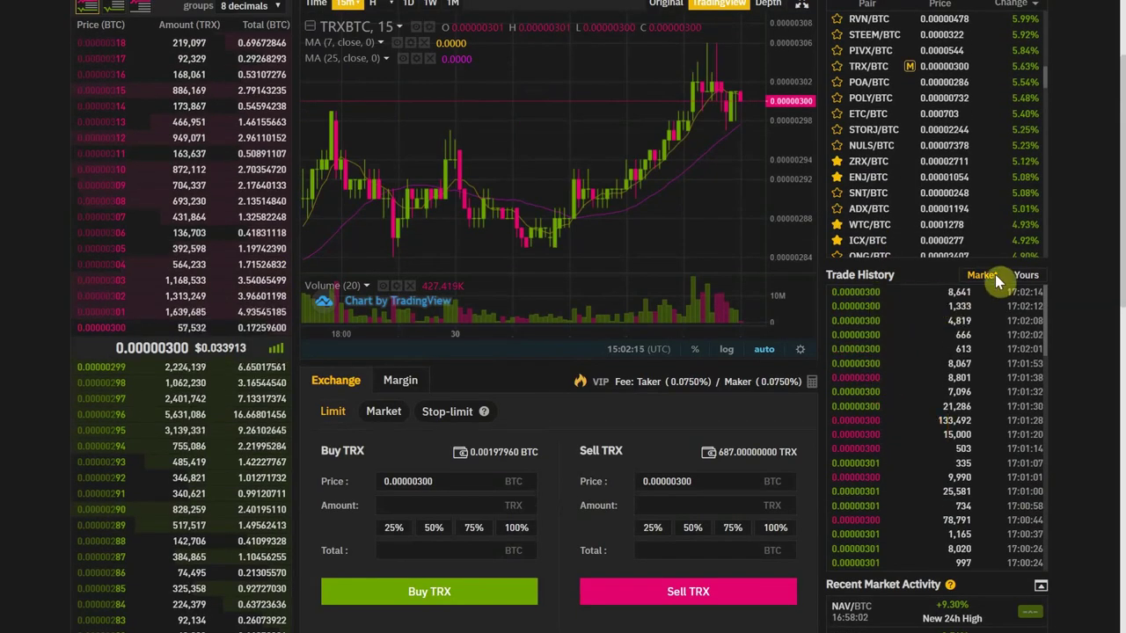
left_click(1027, 278)
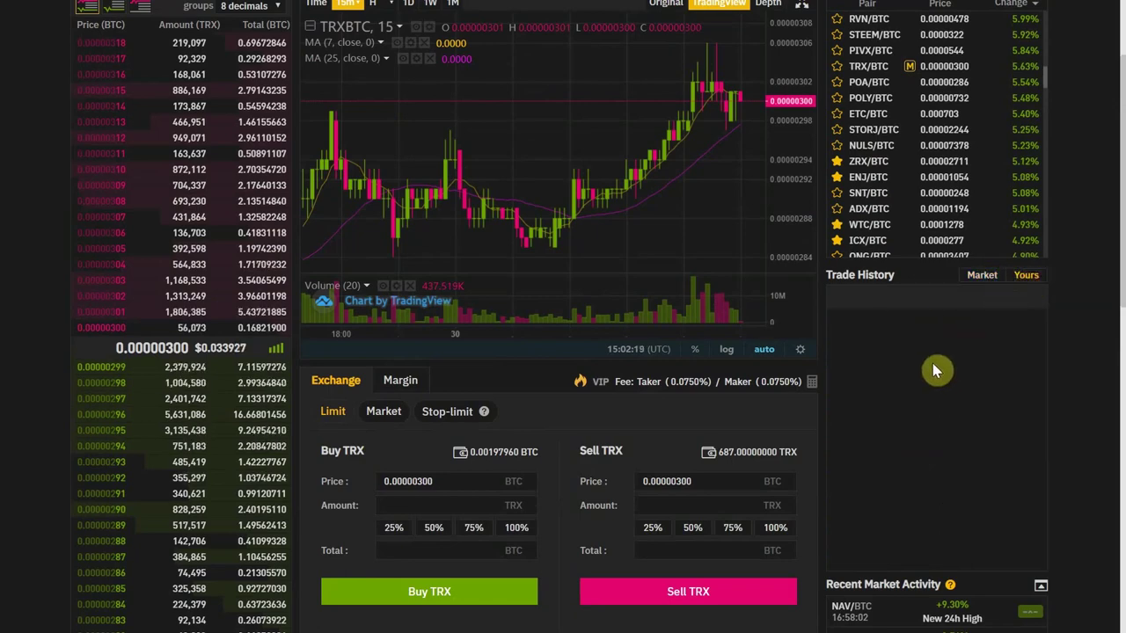
scroll(361, 119, "up", 1)
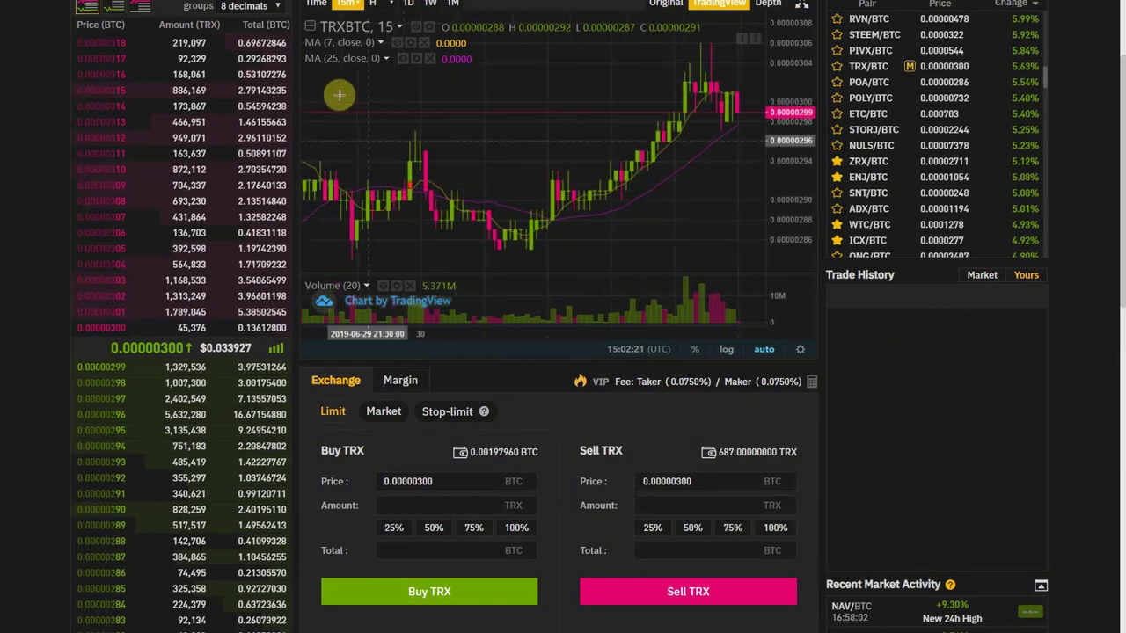
Step: Switch the TRX/BTC trade history back to all market trades and look over the exchange page
left_click(974, 280)
scroll(889, 546, "up", 3)
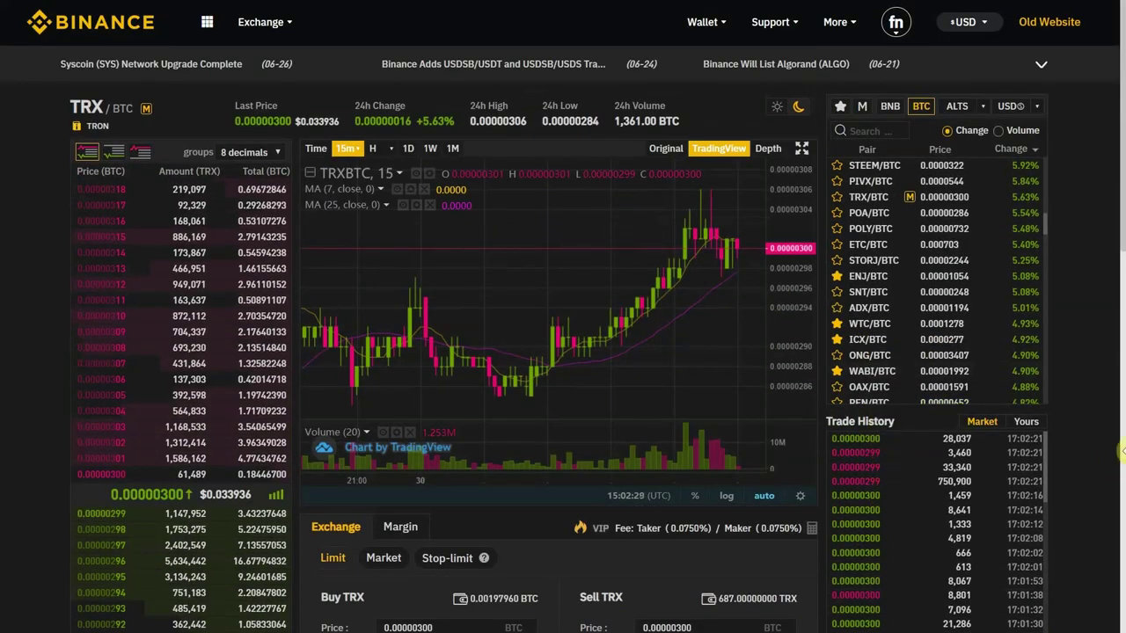
scroll(1091, 446, "down", 3)
scroll(1091, 446, "up", 2)
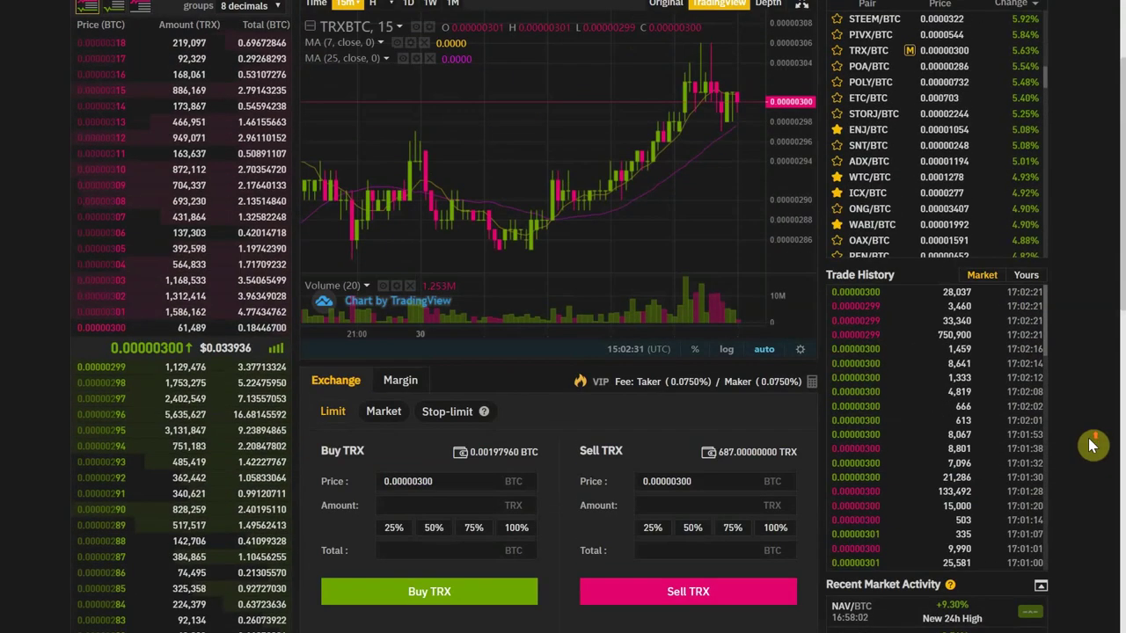
Step: View the Margin trading section for TRX/BTC and return to the Exchange order forms
left_click(517, 528)
scroll(639, 517, "down", 2)
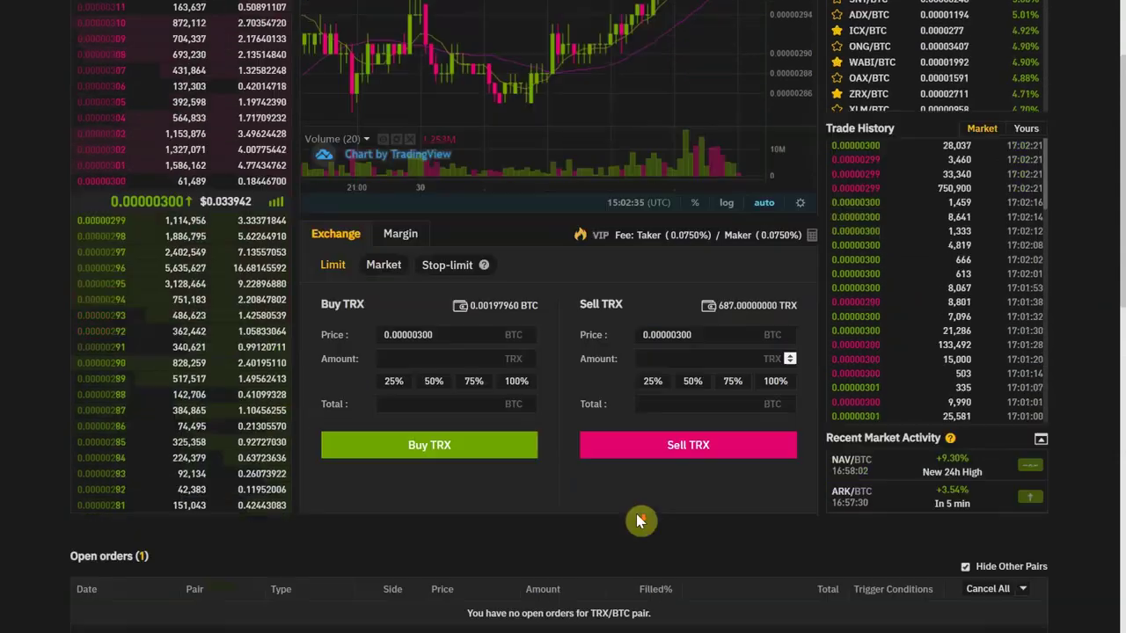
left_click(393, 244)
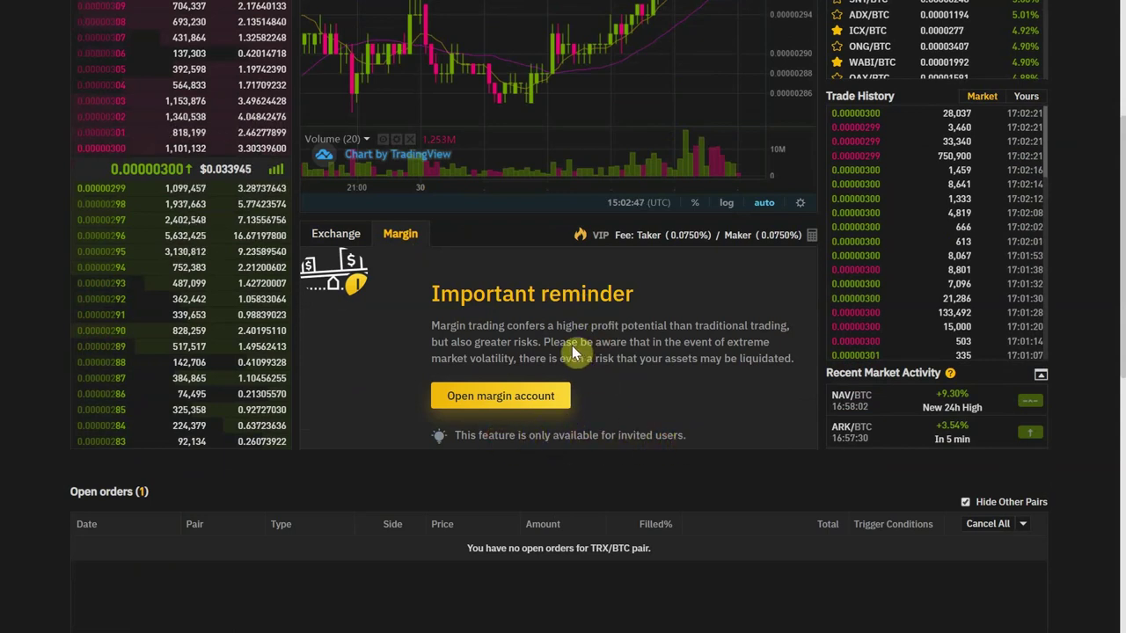
left_click(353, 241)
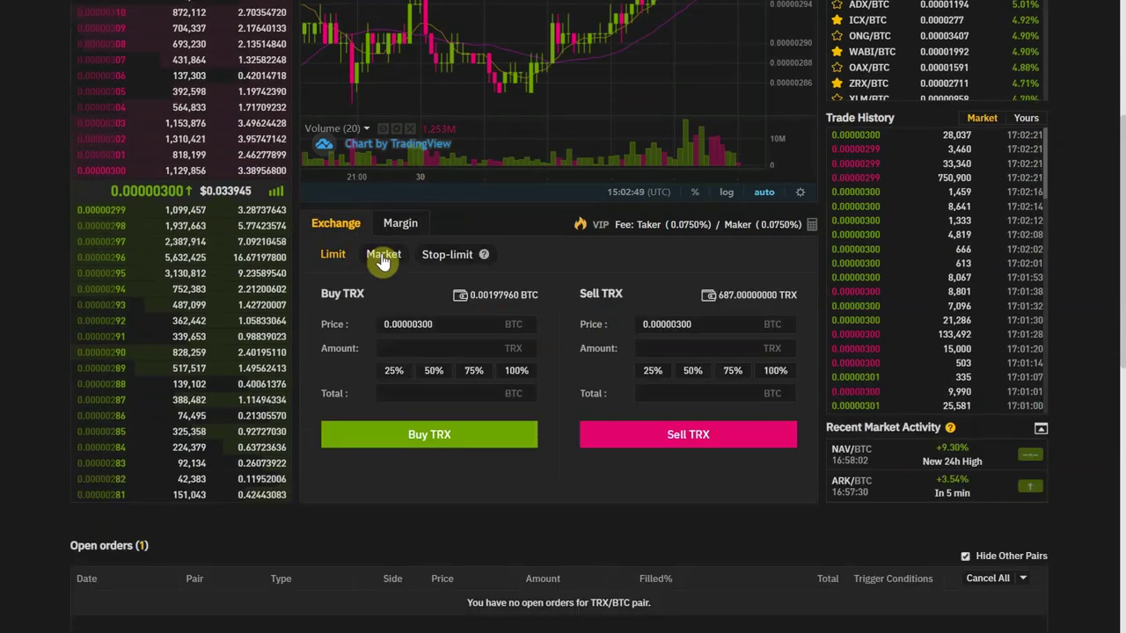
Step: Look over the fee rates and chart, compare the Limit, Market and Stop-limit order forms, and return to Limit
scroll(406, 247, "up", 2)
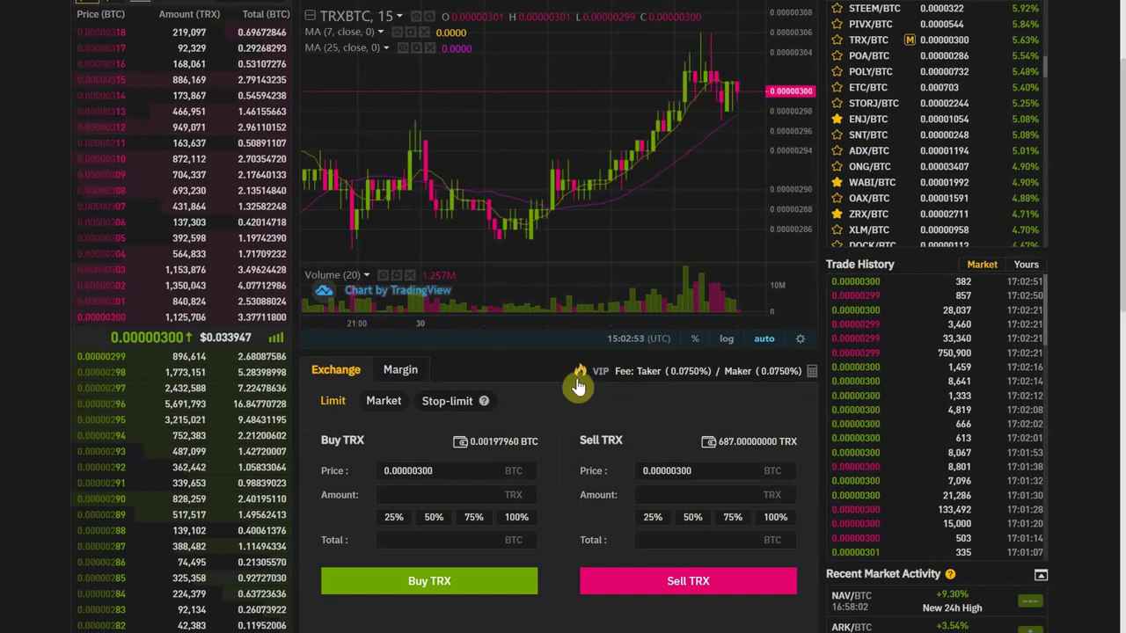
scroll(554, 374, "up", 2)
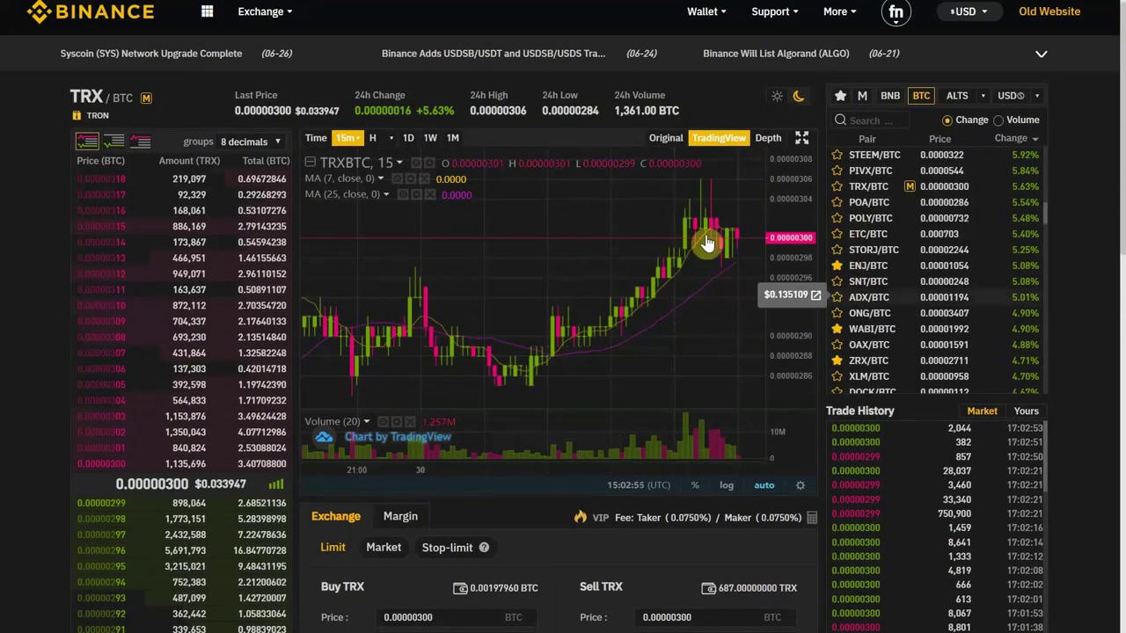
scroll(576, 357, "down", 1)
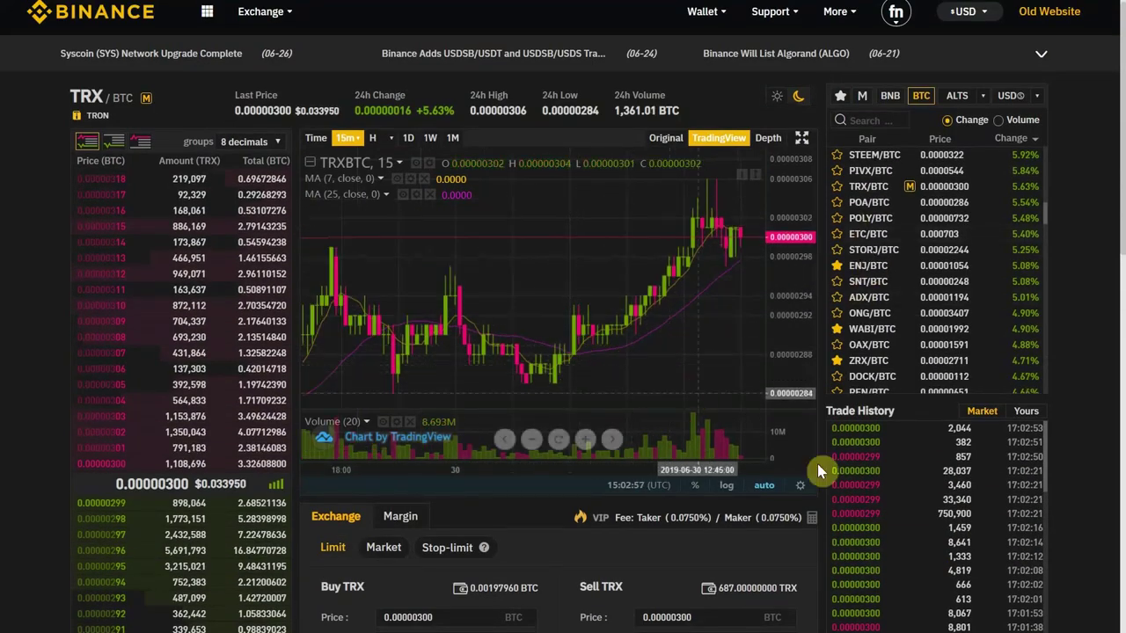
scroll(886, 497, "down", 3)
scroll(811, 557, "down", 4)
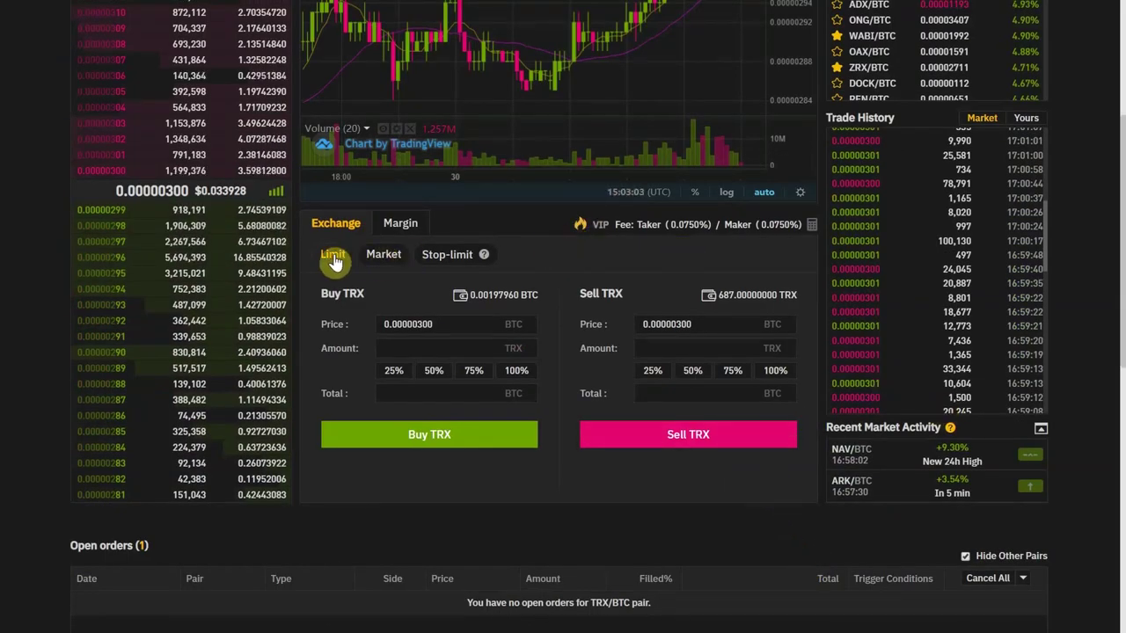
left_click(384, 259)
left_click(332, 257)
left_click(387, 260)
left_click(435, 260)
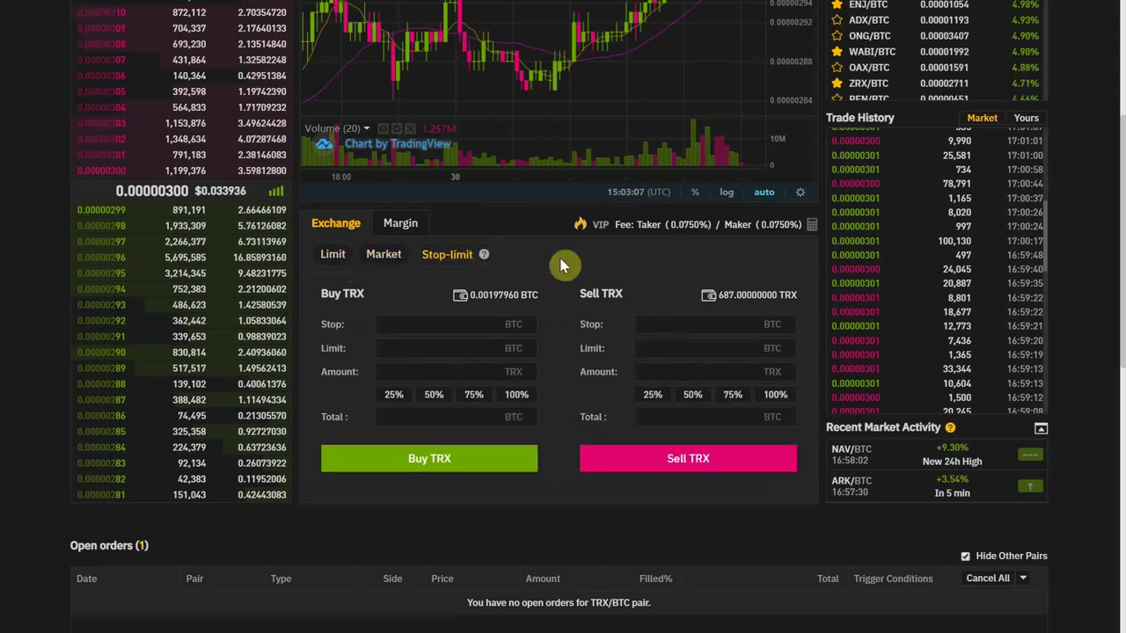
left_click(348, 267)
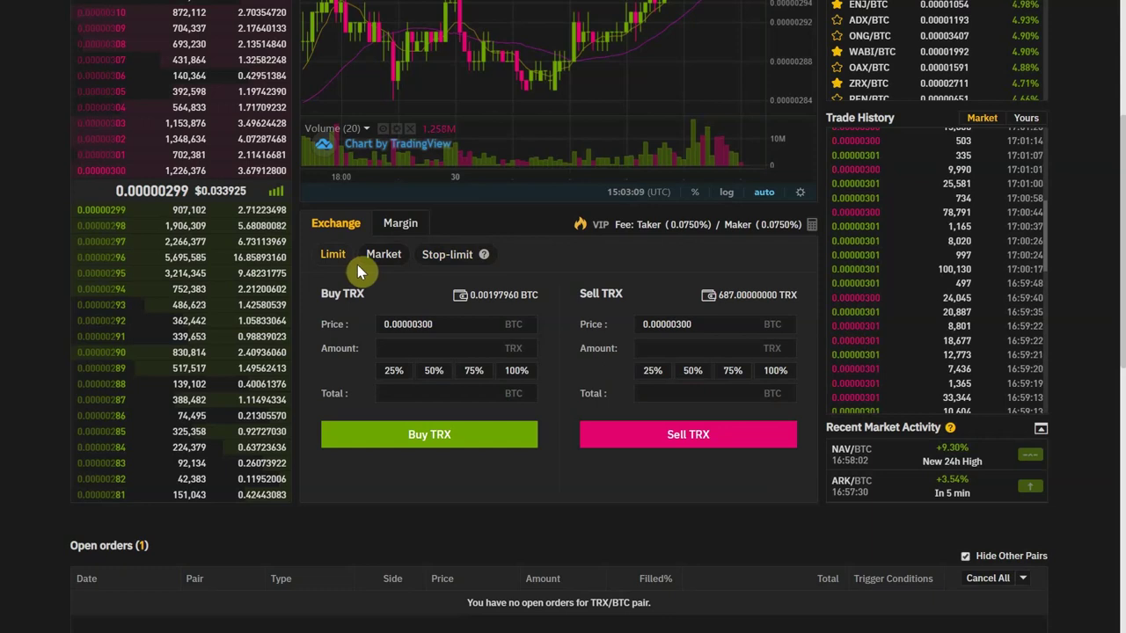
left_click(330, 252)
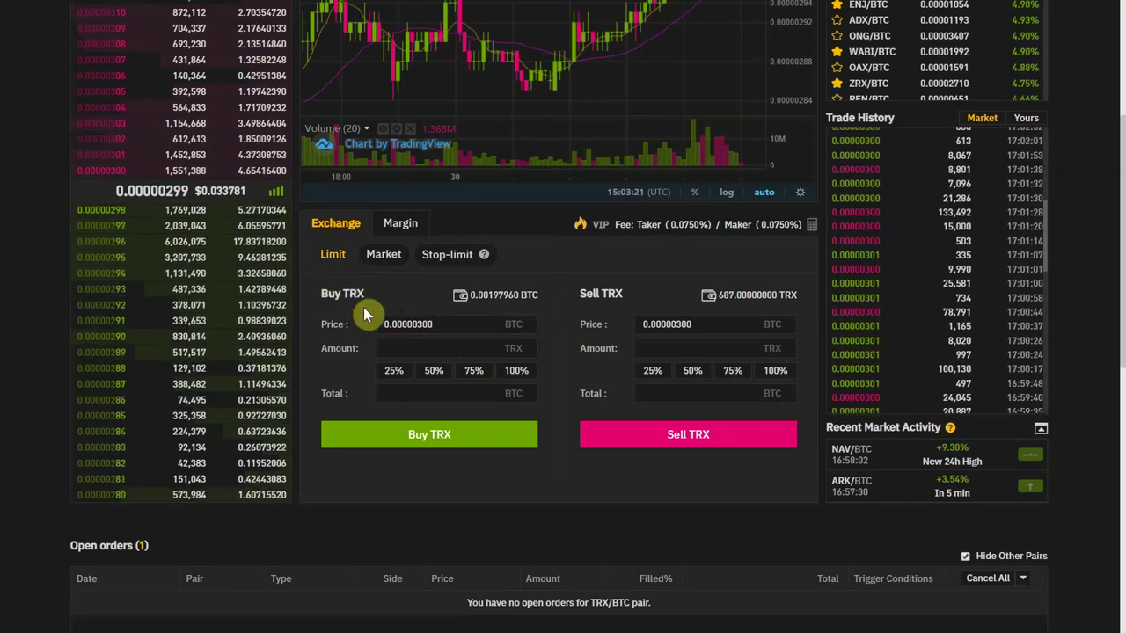
Step: Enter 1000 TRX as the limit buy amount and replace it with balance percentages, finishing at 659 TRX
left_click(417, 348)
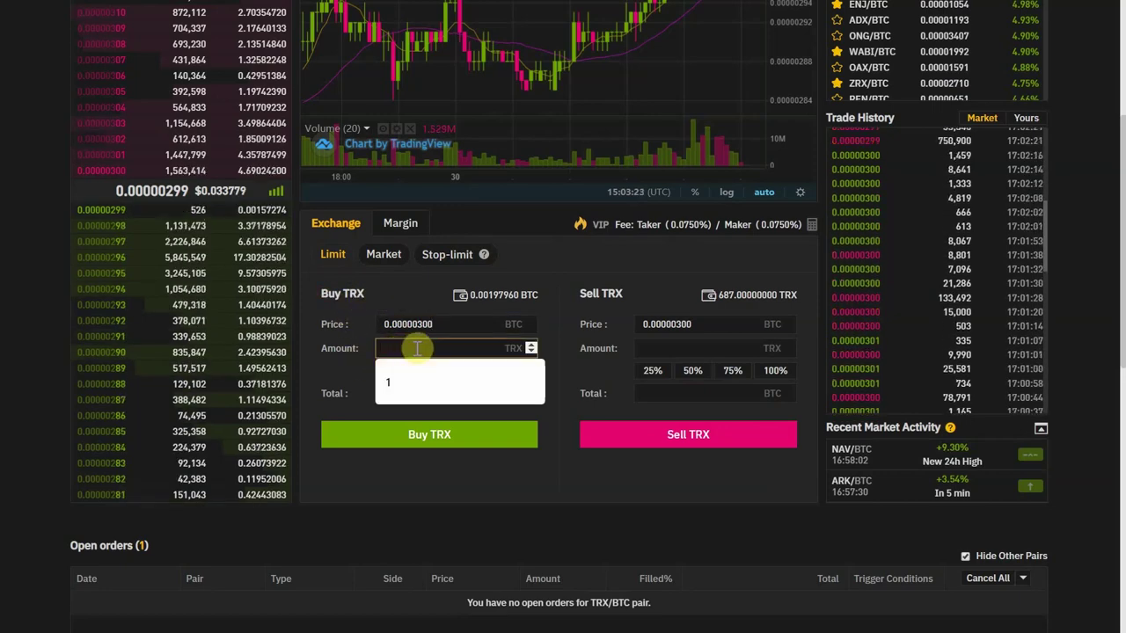
type("1000")
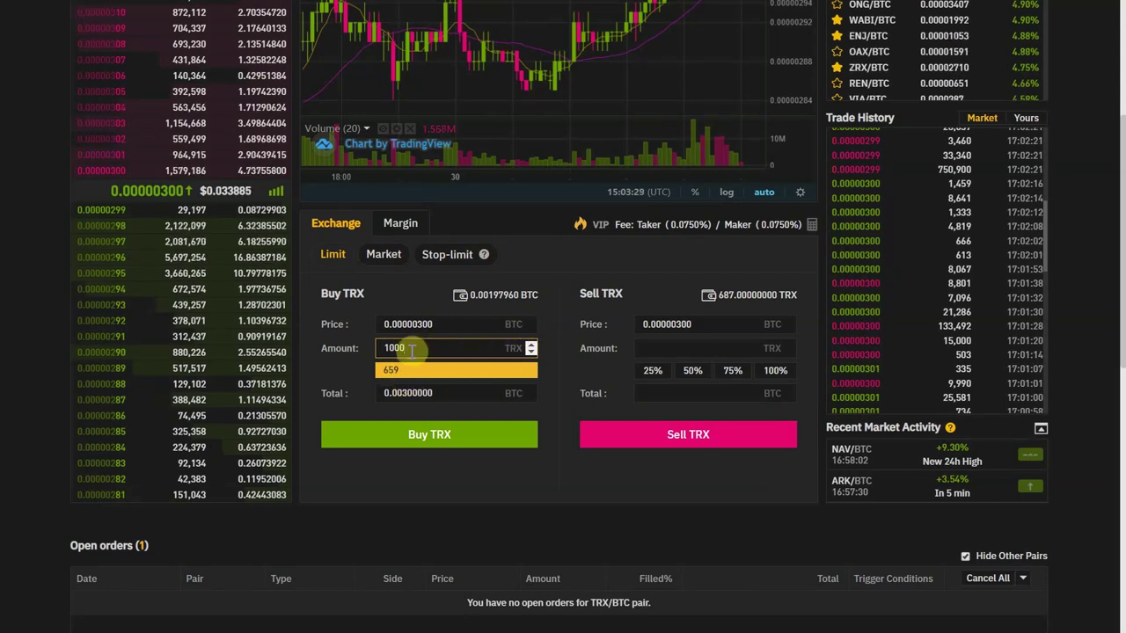
left_click(397, 376)
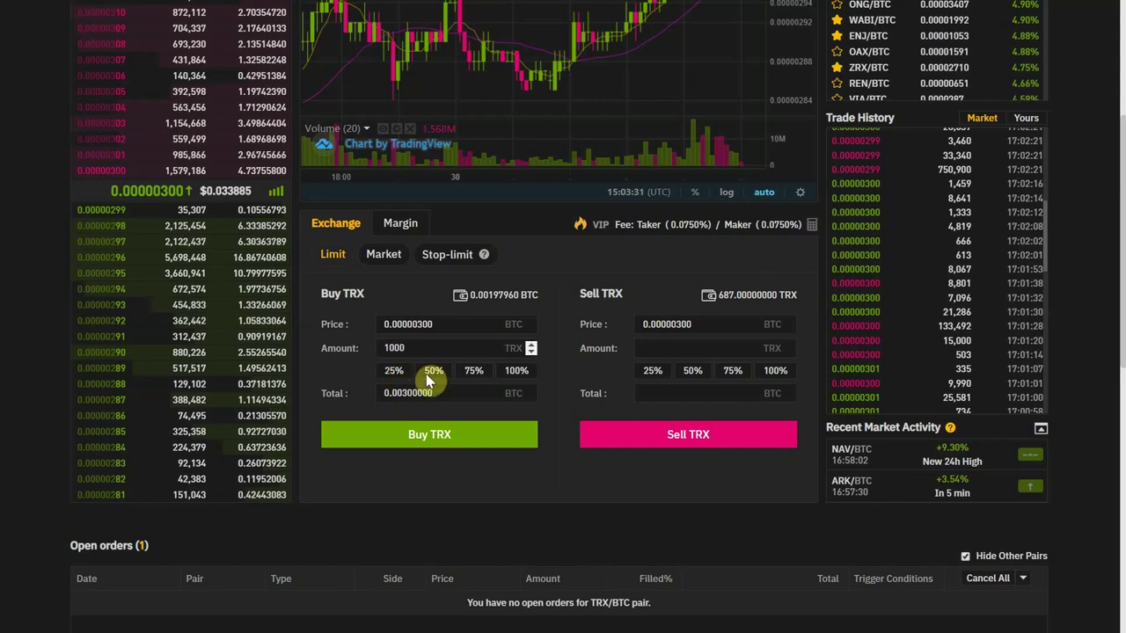
left_click(472, 375)
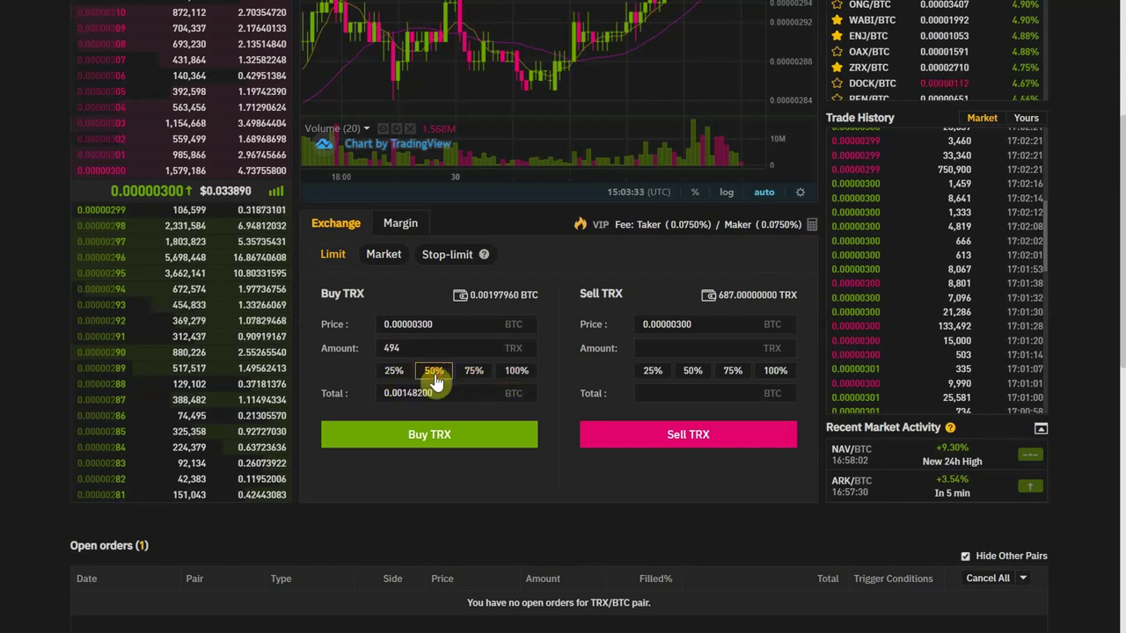
left_click(398, 377)
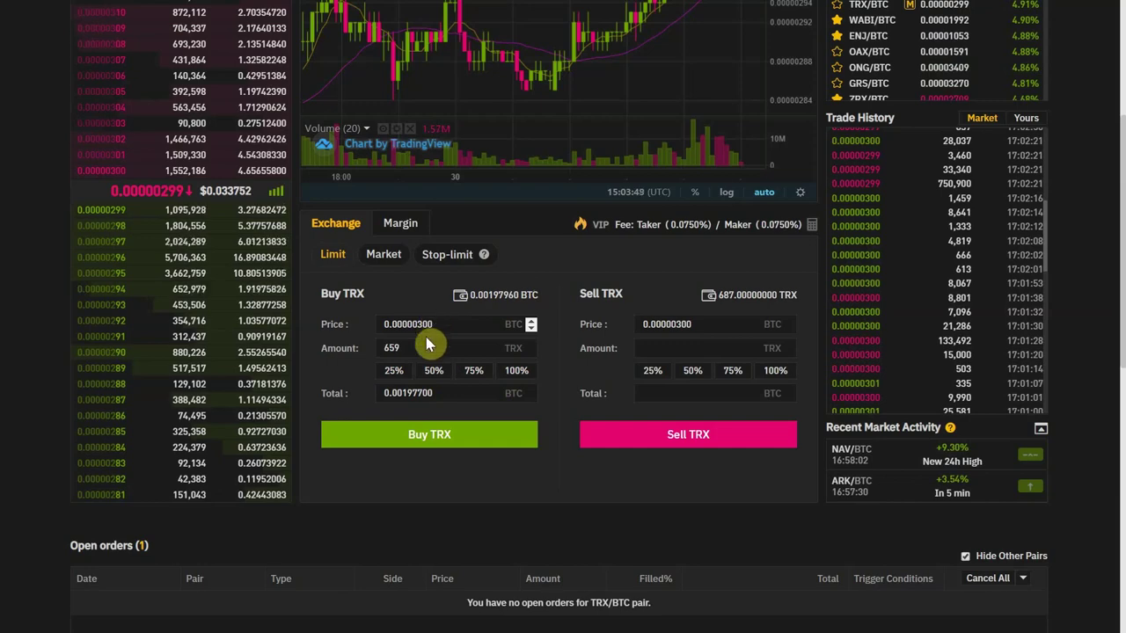
Step: Look over the sell and buy sides of the order book and use the 0.00000292 bid as the limit price
scroll(428, 343, "up", 2)
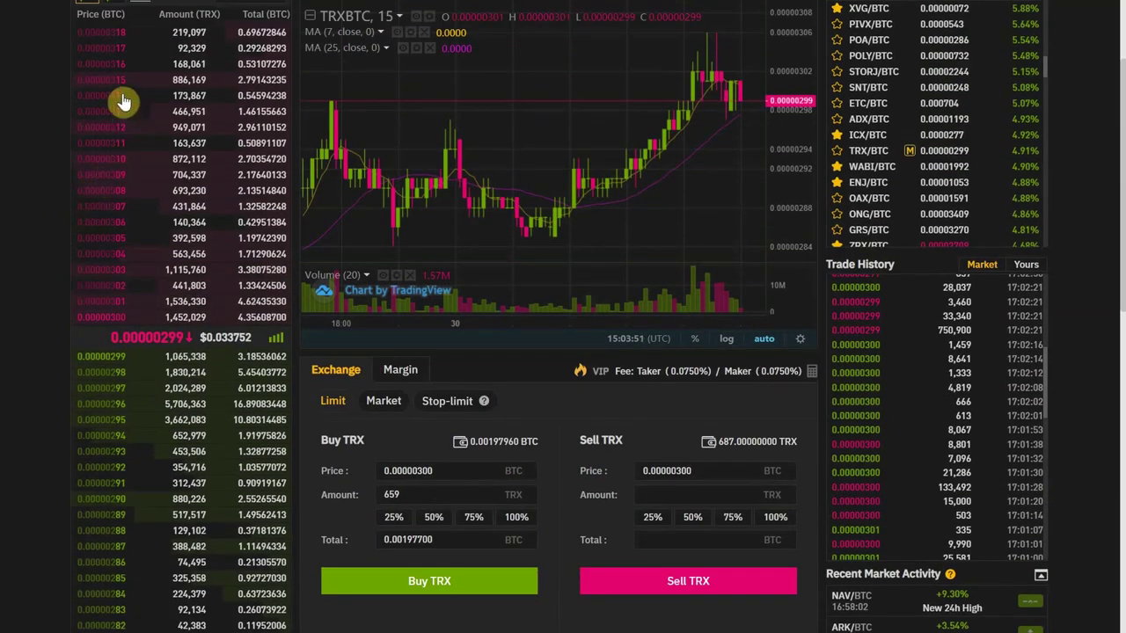
scroll(127, 563, "down", 2)
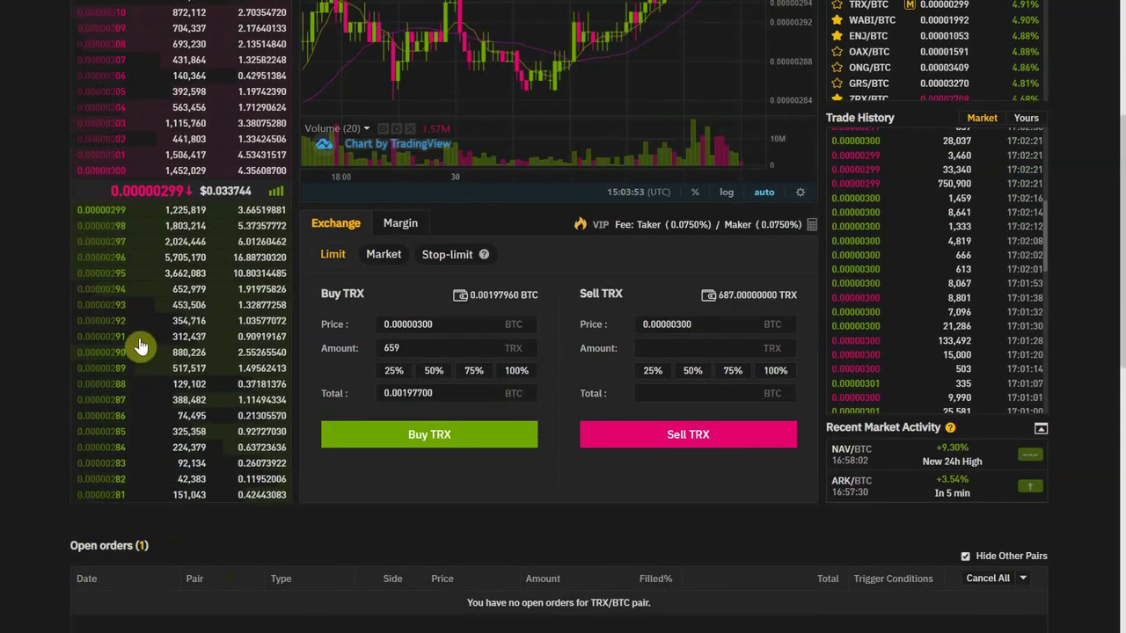
scroll(145, 352, "up", 2)
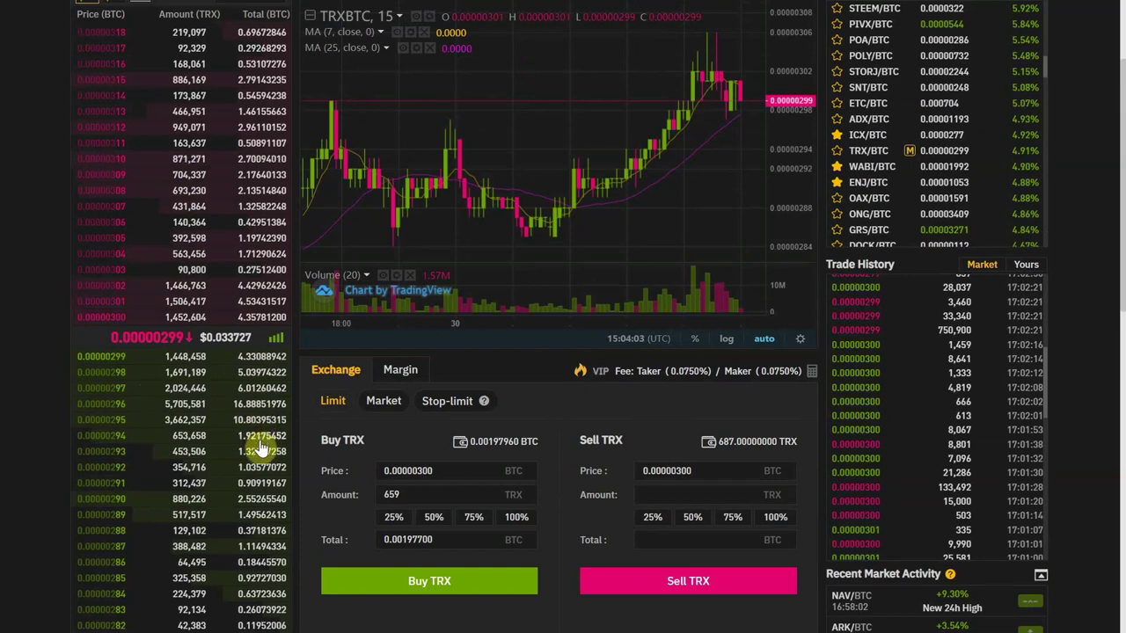
left_click(117, 473)
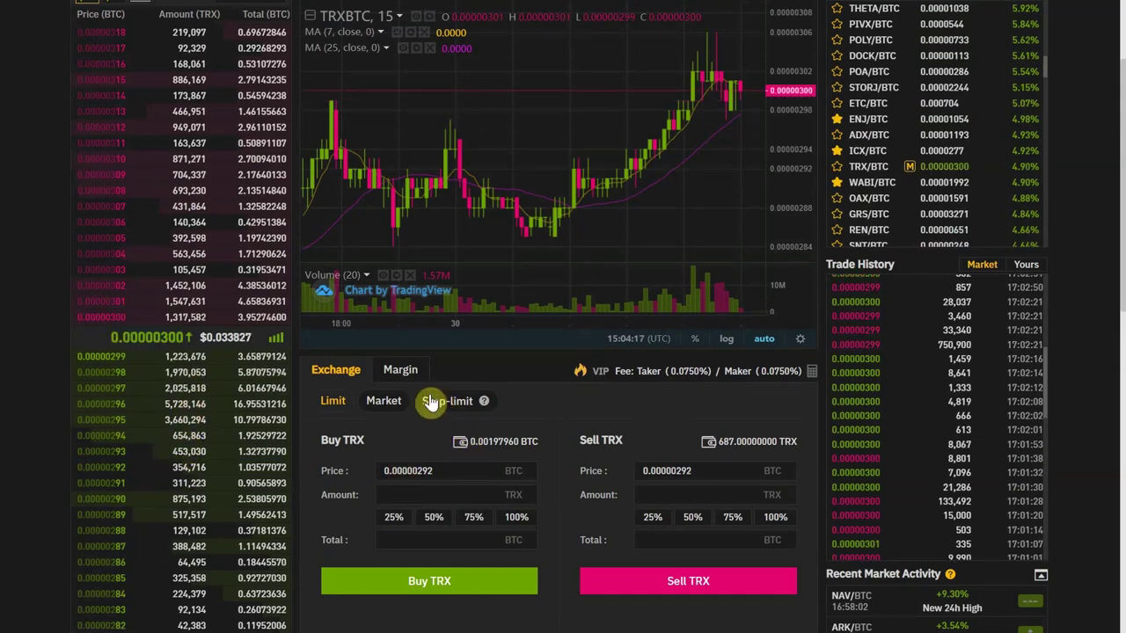
Step: Examine the TRX/BTC market depth chart at different zoom levels and return to the TradingView chart
scroll(765, 167, "up", 2)
scroll(776, 176, "up", 2)
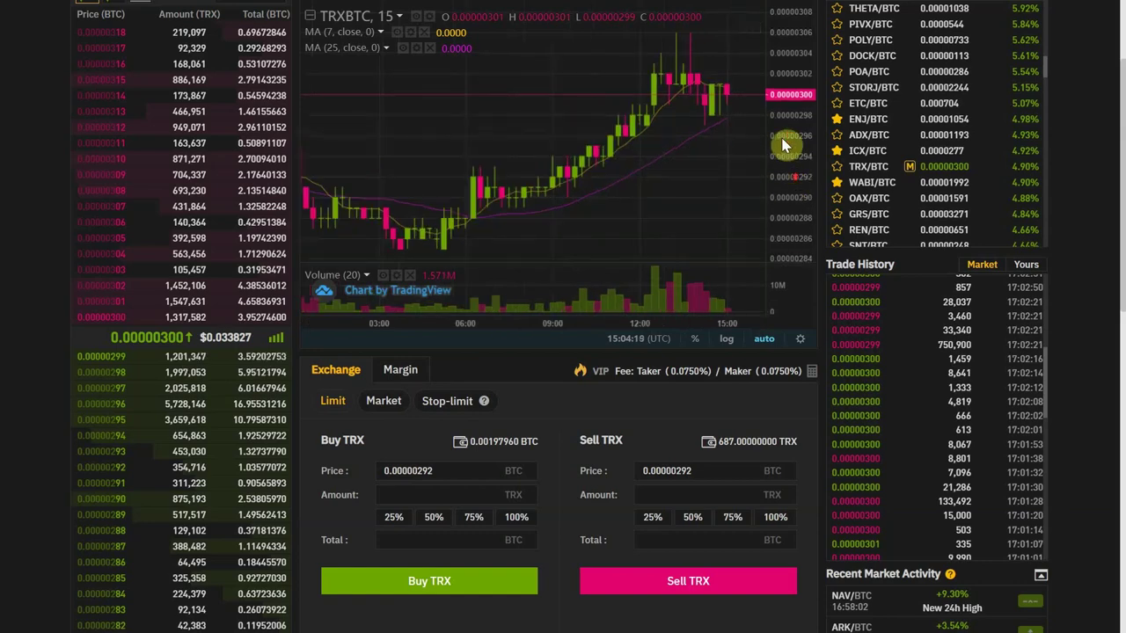
scroll(580, 343, "up", 2)
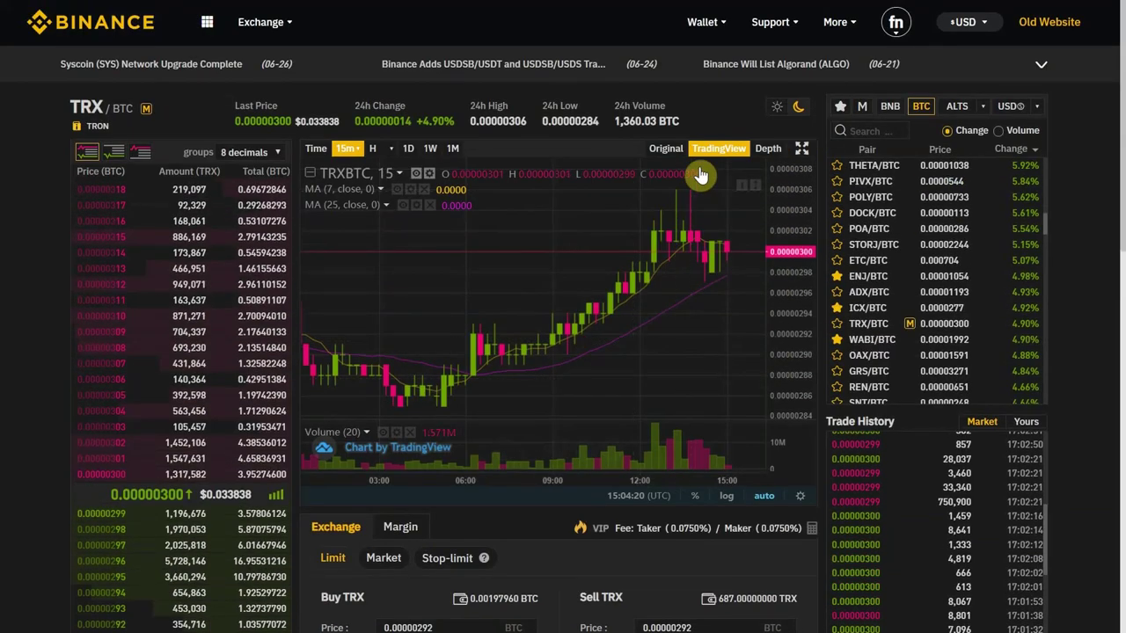
left_click(769, 149)
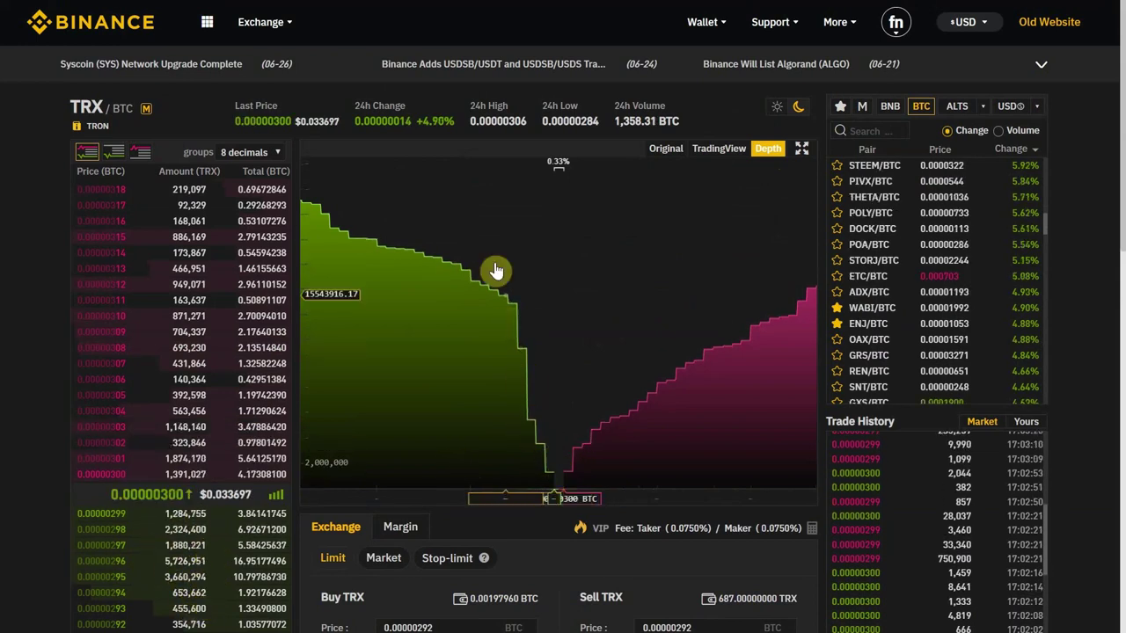
scroll(538, 418, "up", 2)
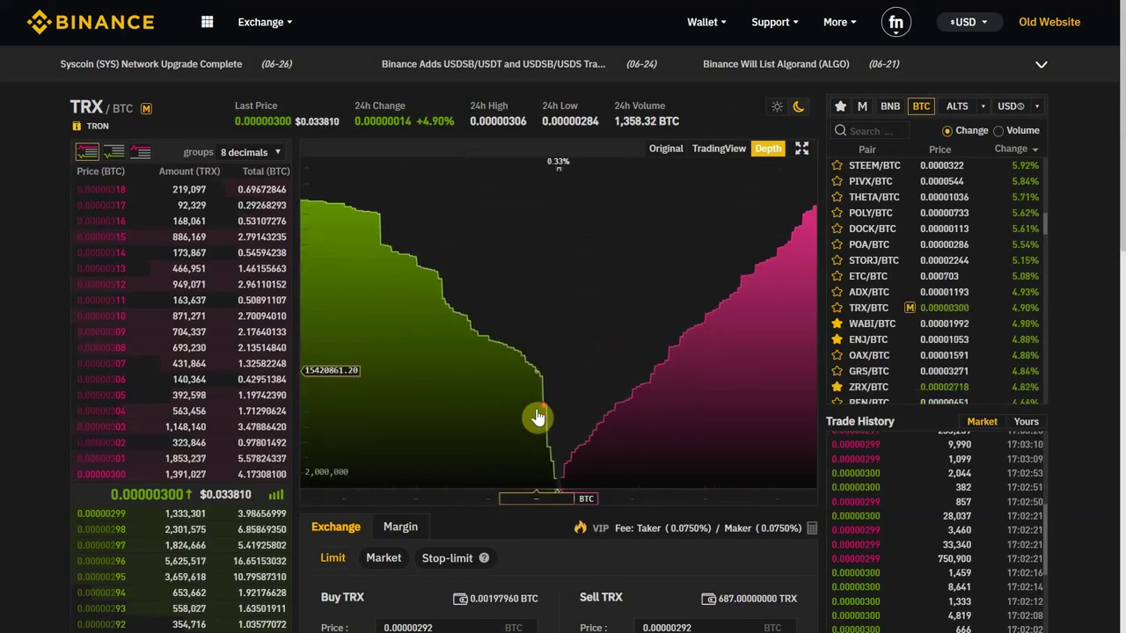
scroll(538, 418, "down", 2)
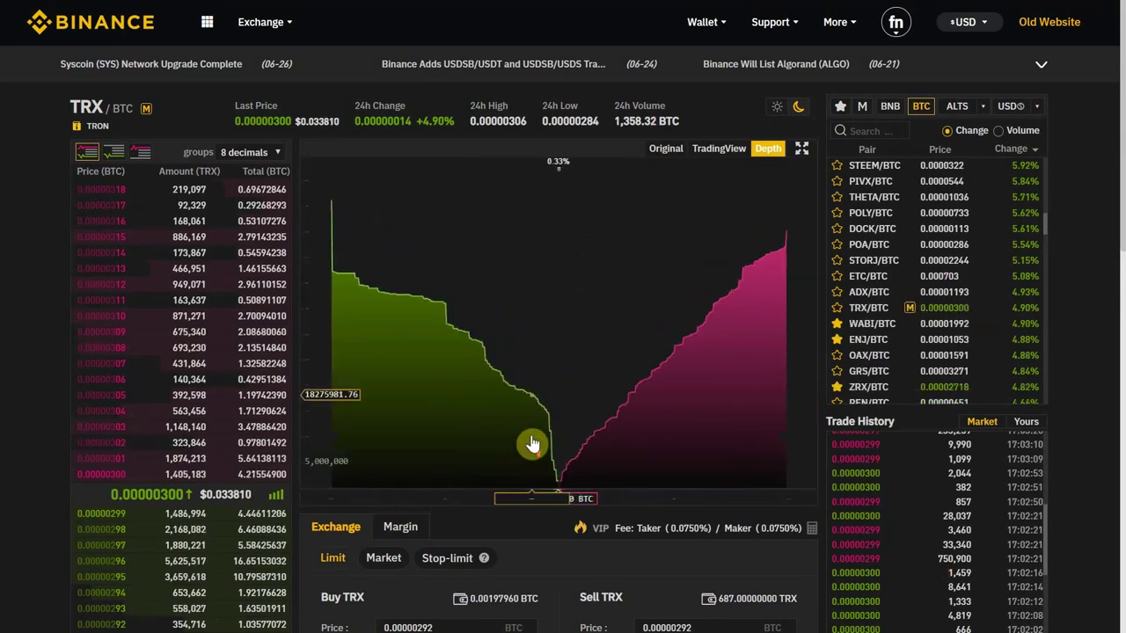
scroll(532, 445, "up", 2)
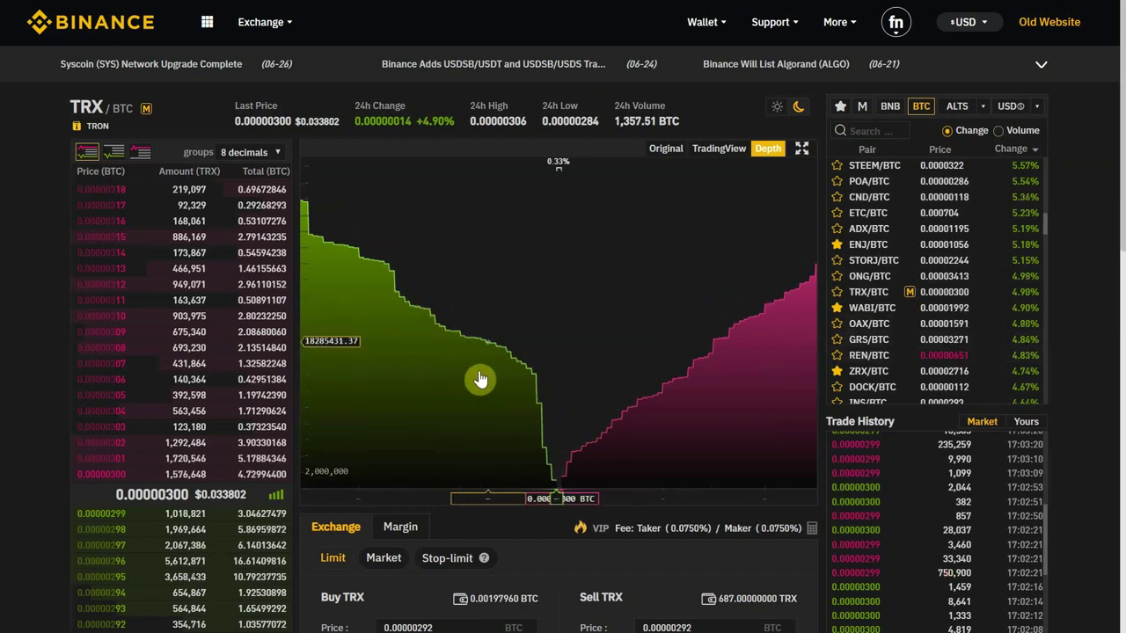
left_click(719, 147)
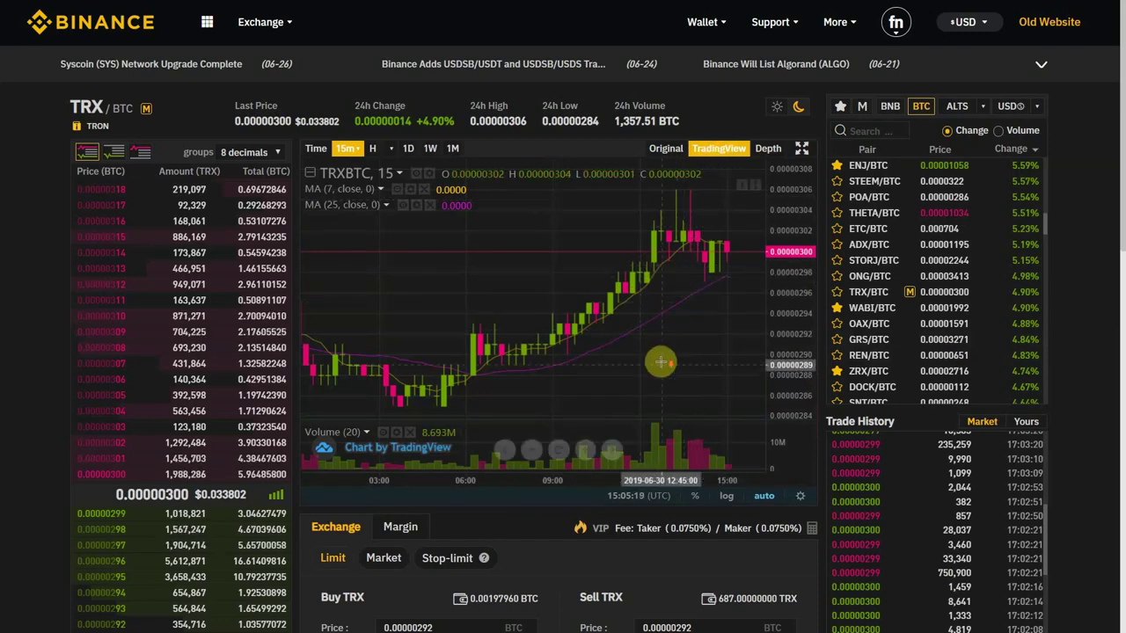
Step: Compare the Market and Limit order forms again and go over the price and amount fields of the limit buy order
scroll(661, 361, "down", 5)
scroll(844, 364, "down", 4)
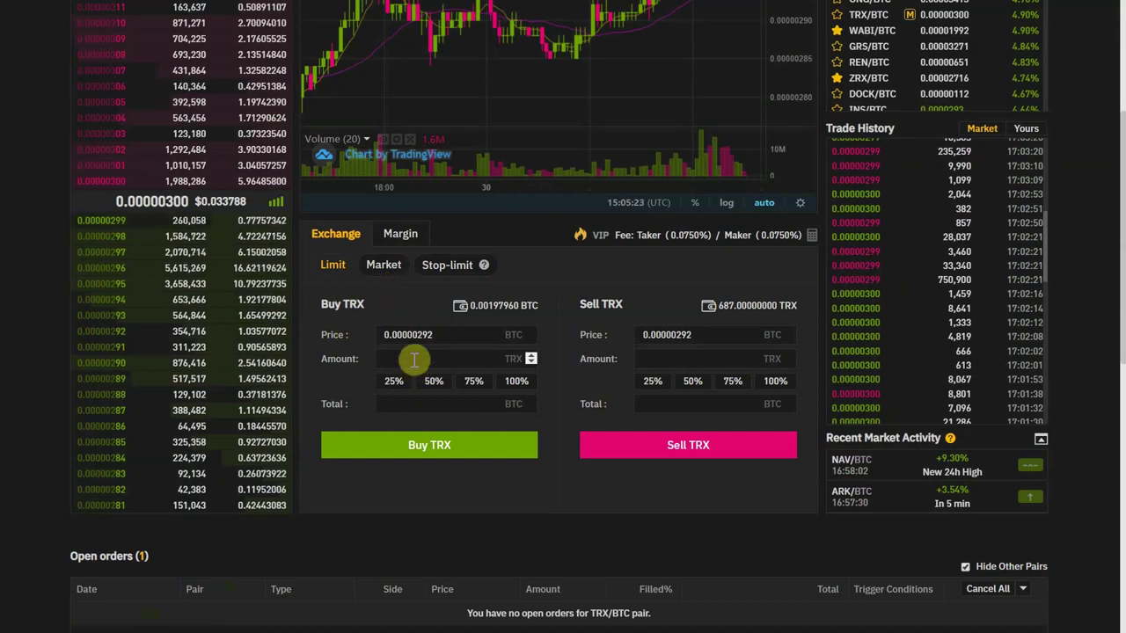
left_click(432, 334)
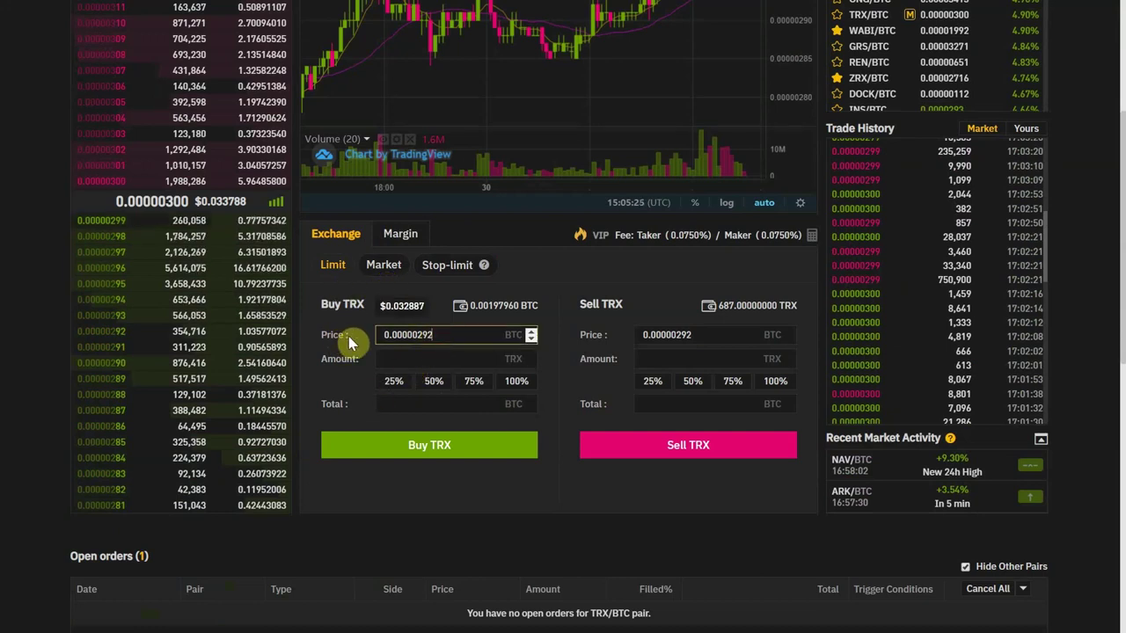
left_click(384, 266)
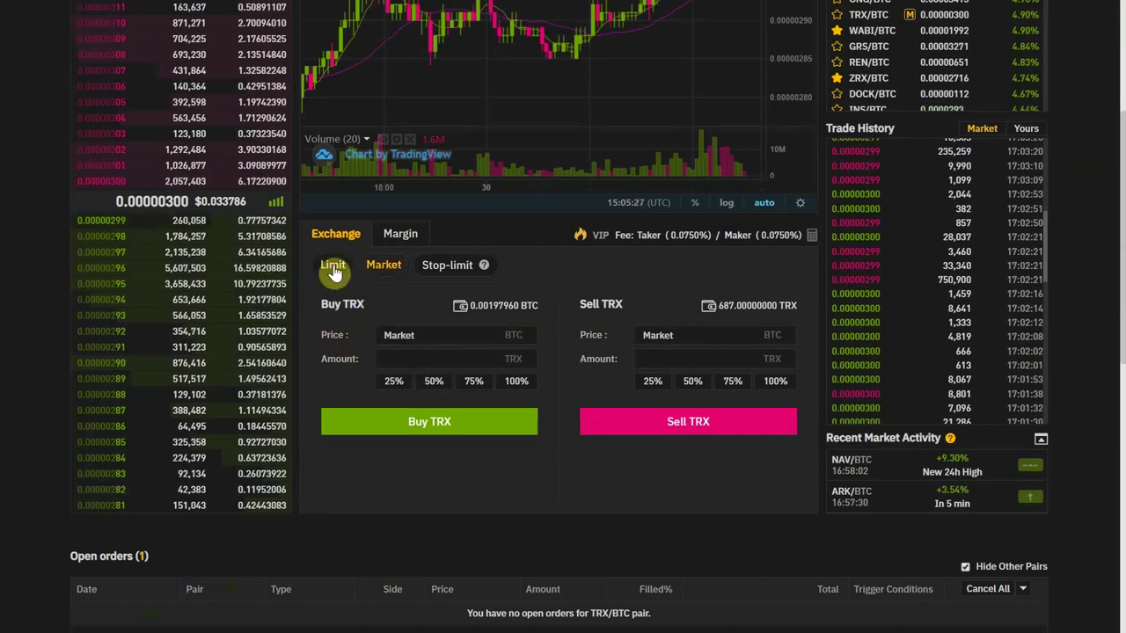
left_click(333, 269)
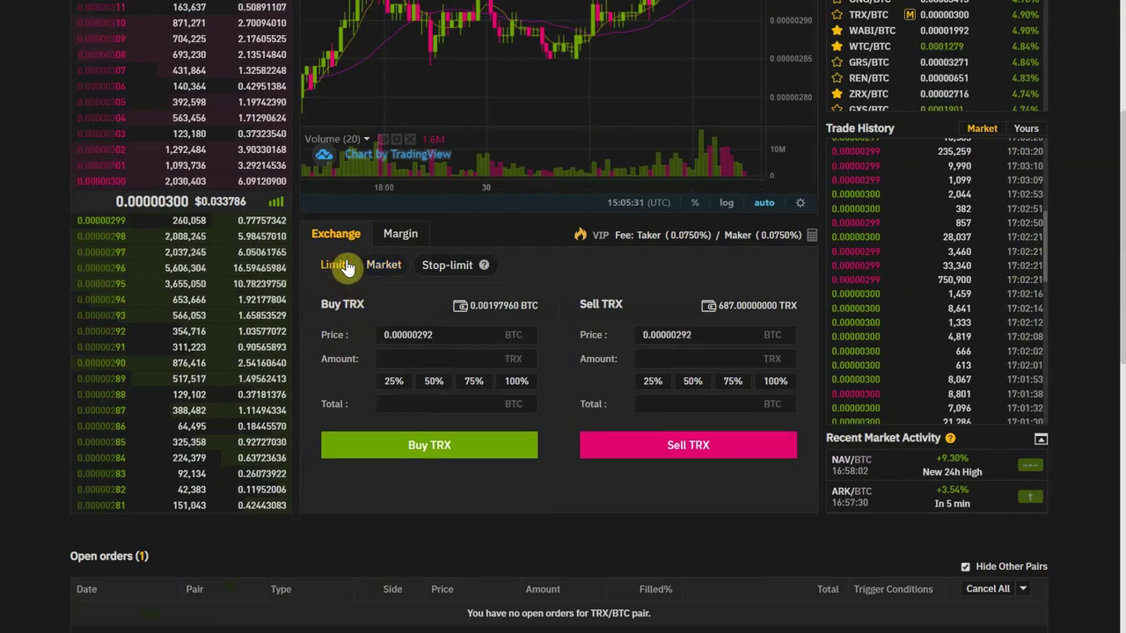
left_click(381, 267)
left_click(335, 272)
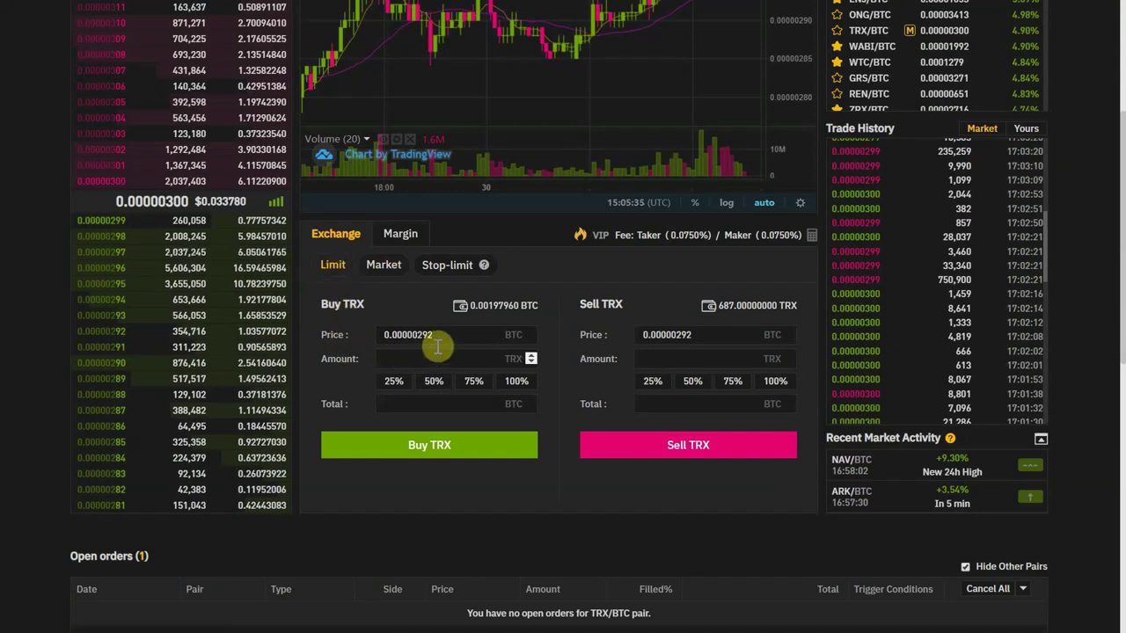
left_click_drag(439, 338, 381, 338)
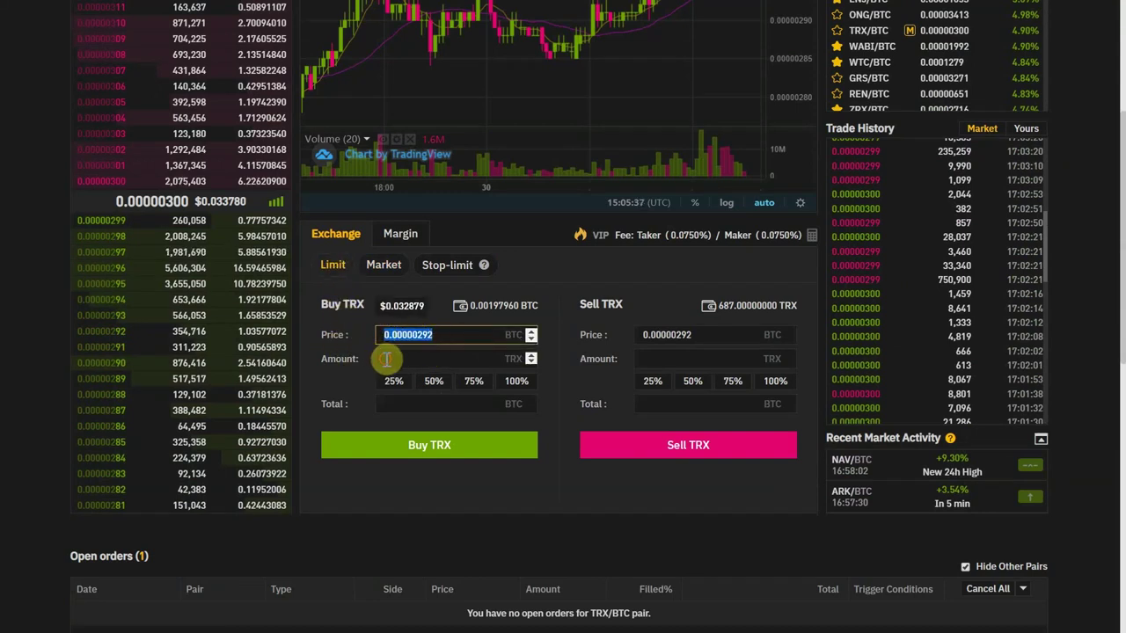
left_click(386, 359)
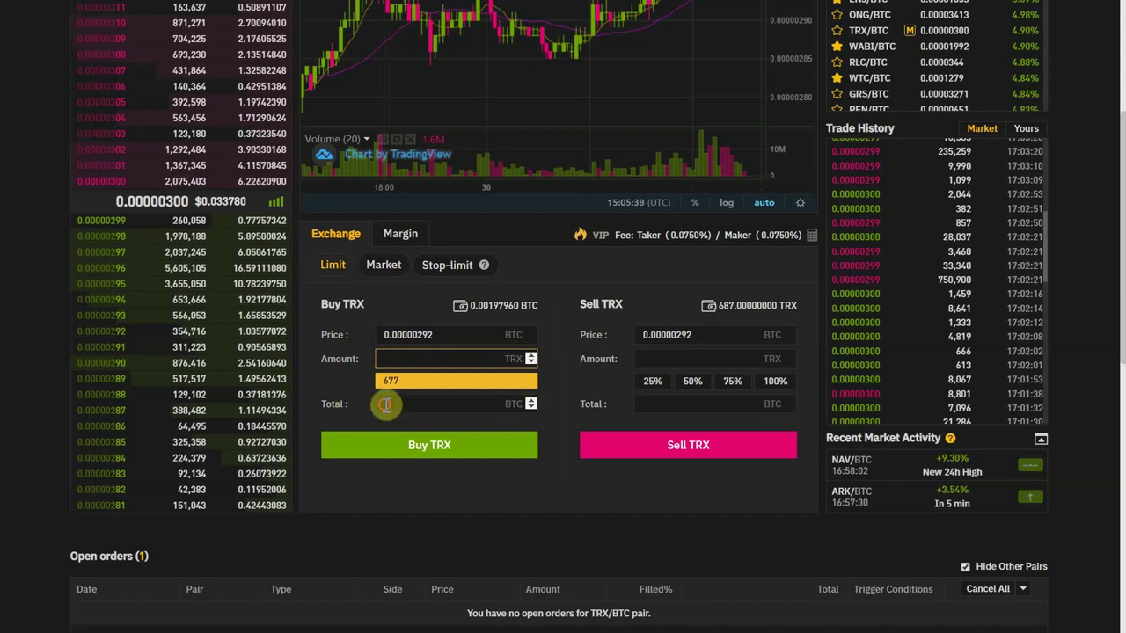
Step: Place a limit buy order for 677 TRX at a price of 0.00000292 BTC
left_click(385, 404)
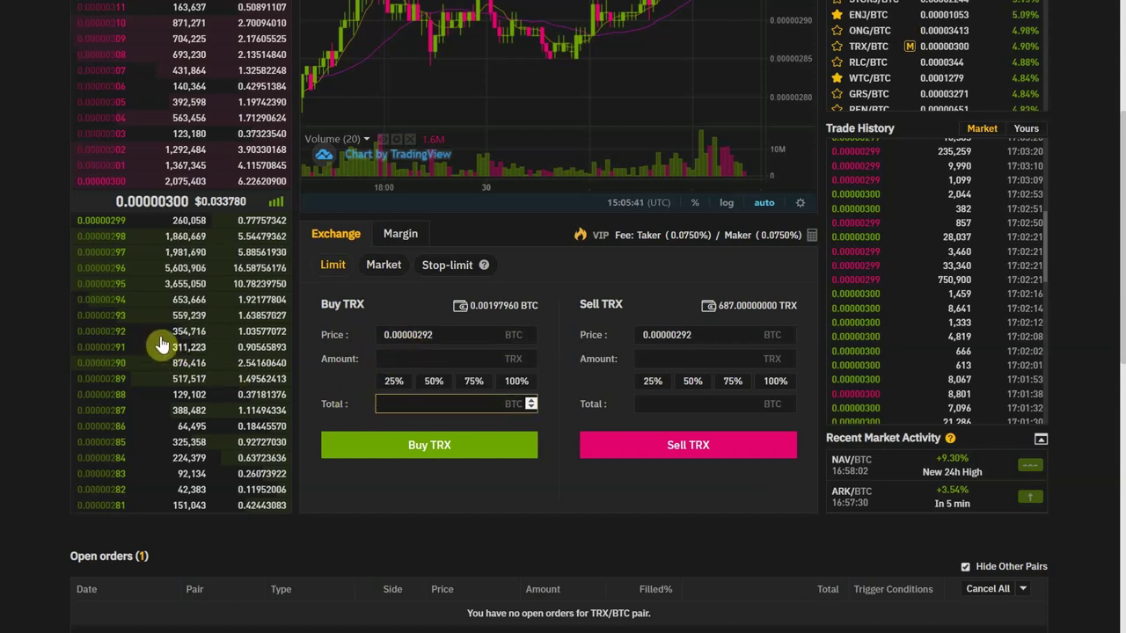
left_click(195, 329)
left_click(406, 358)
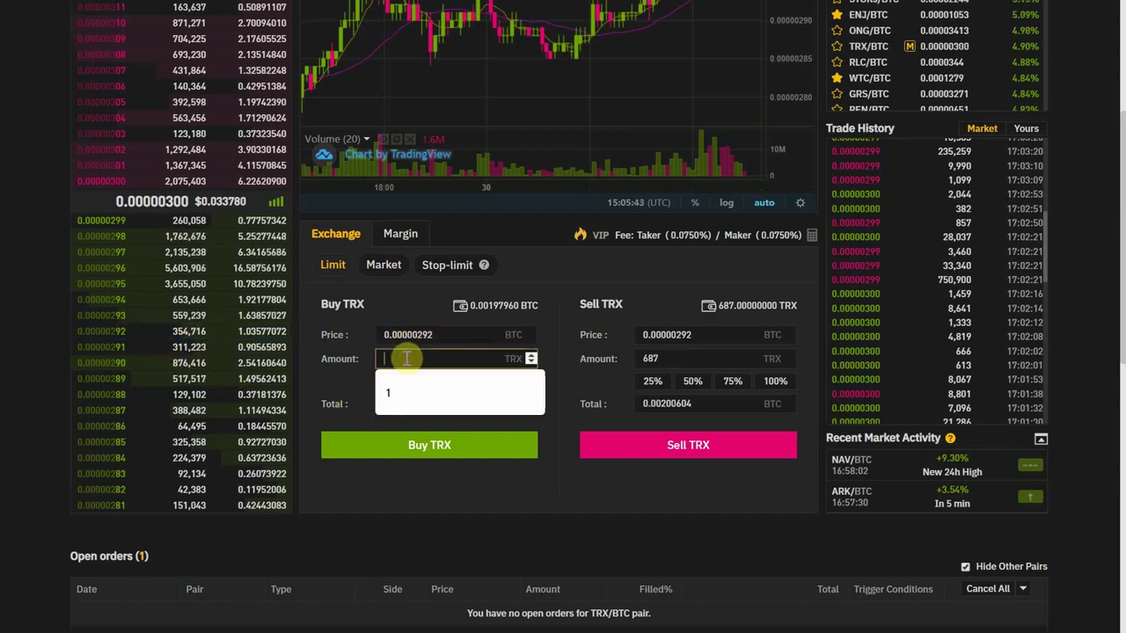
left_click(328, 376)
left_click(473, 387)
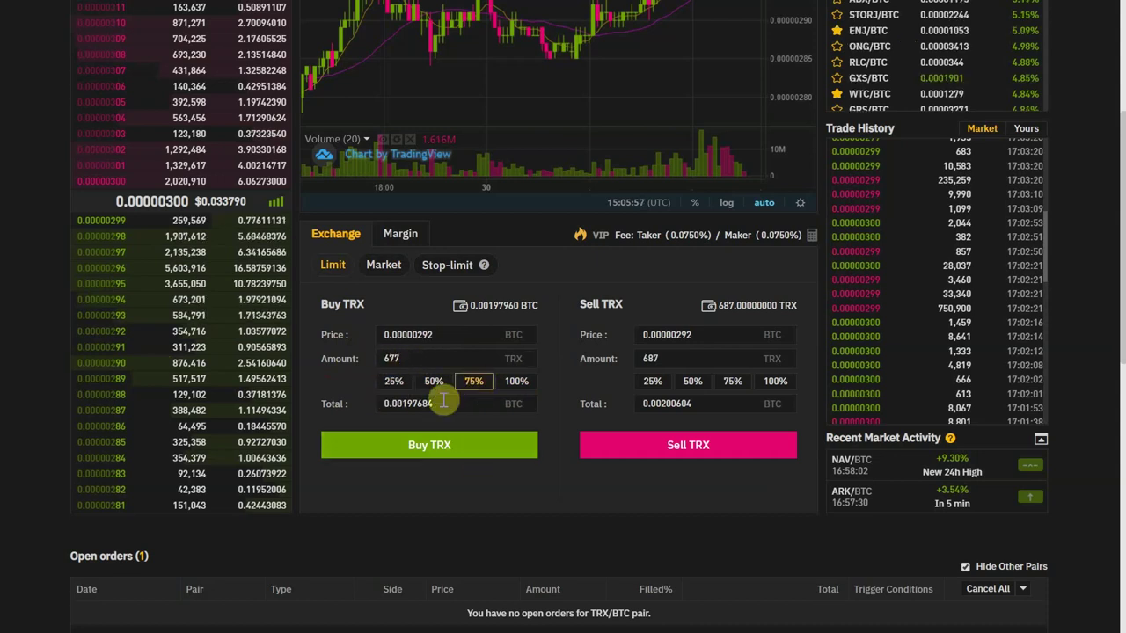
left_click(415, 447)
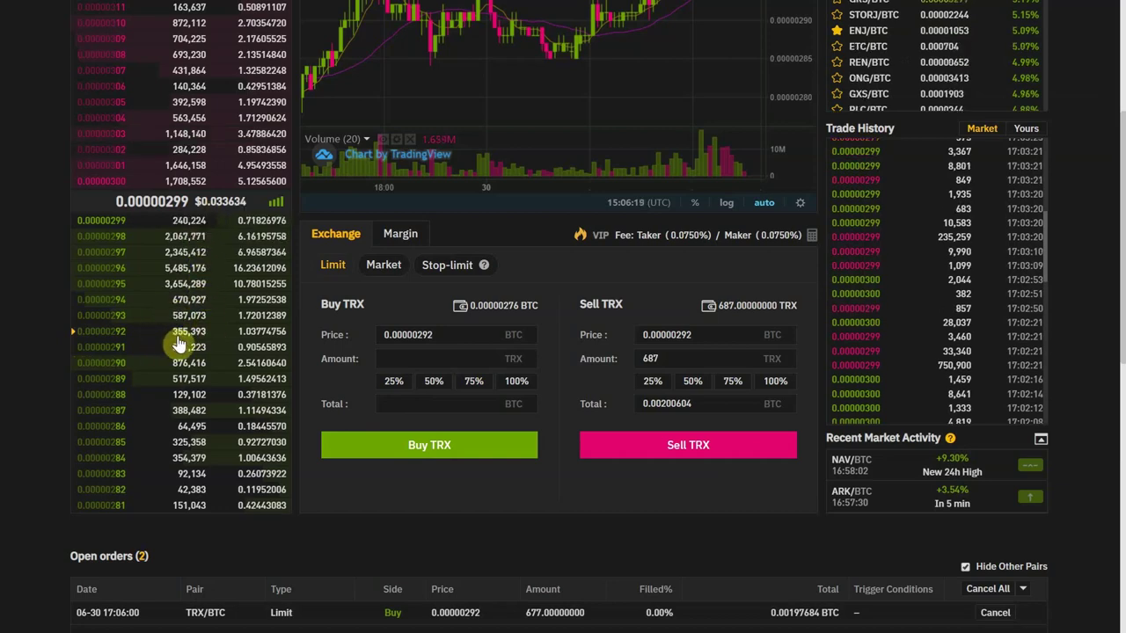
Step: Review the TRX/BTC buy order in the open orders list with other pairs shown and hidden, and look over the 24h order history
scroll(599, 372, "down", 2)
scroll(593, 372, "up", 2)
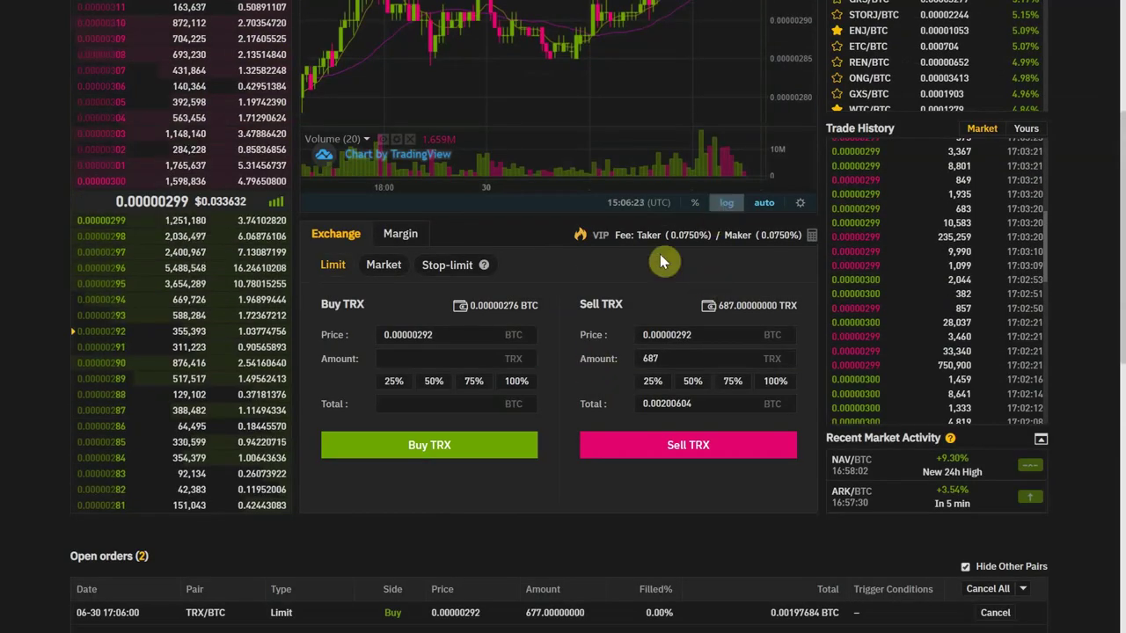
scroll(588, 312, "down", 2)
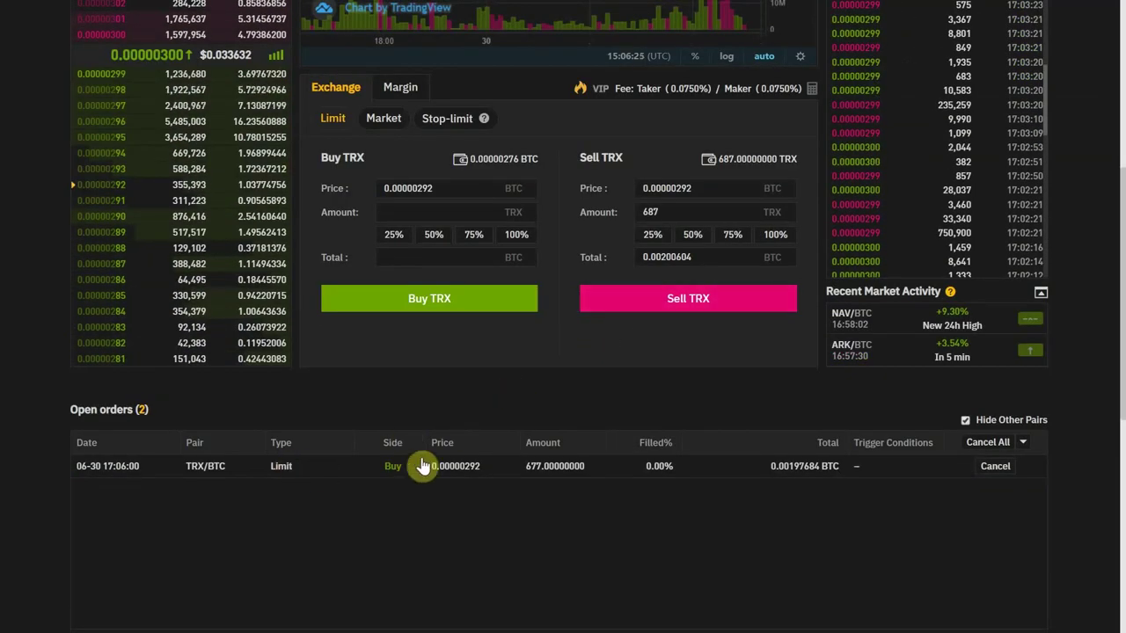
scroll(440, 449, "down", 2)
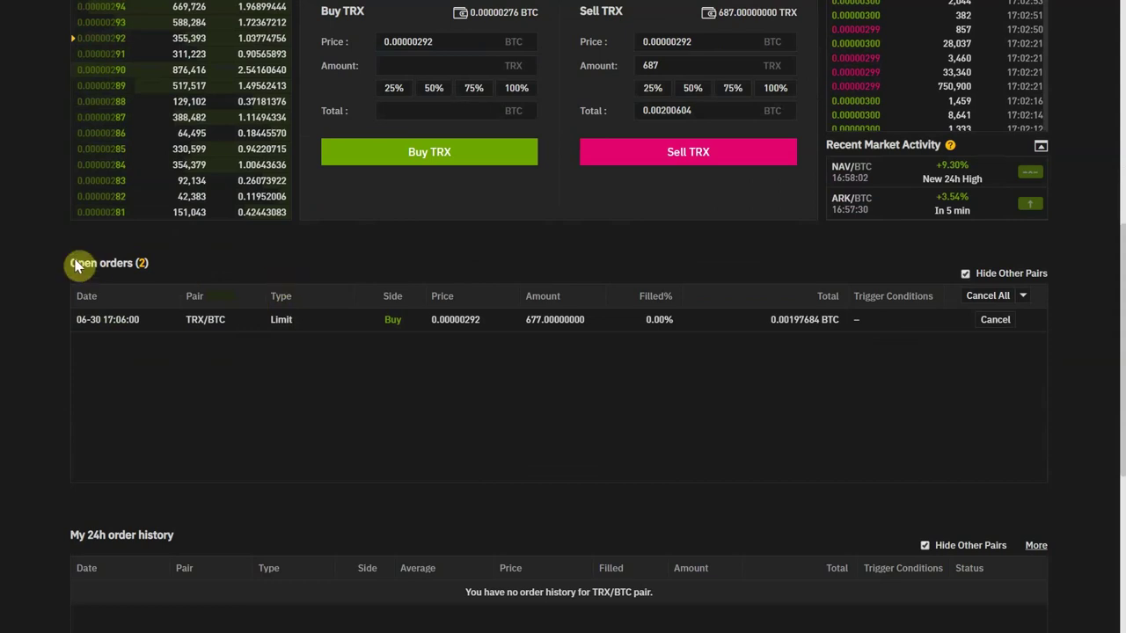
left_click(965, 274)
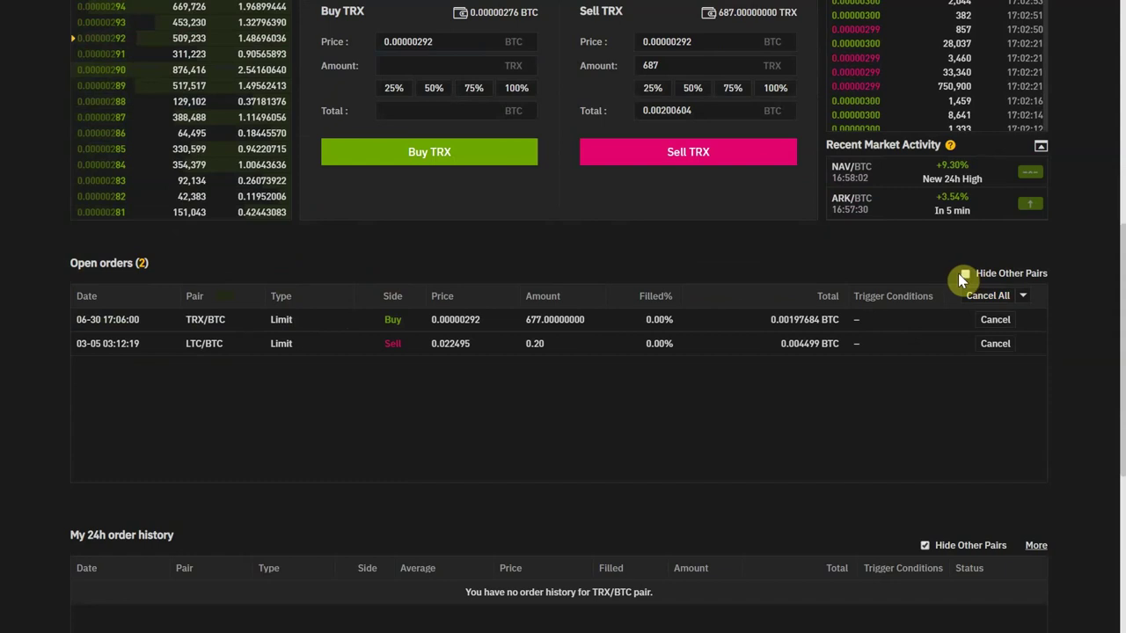
left_click(965, 275)
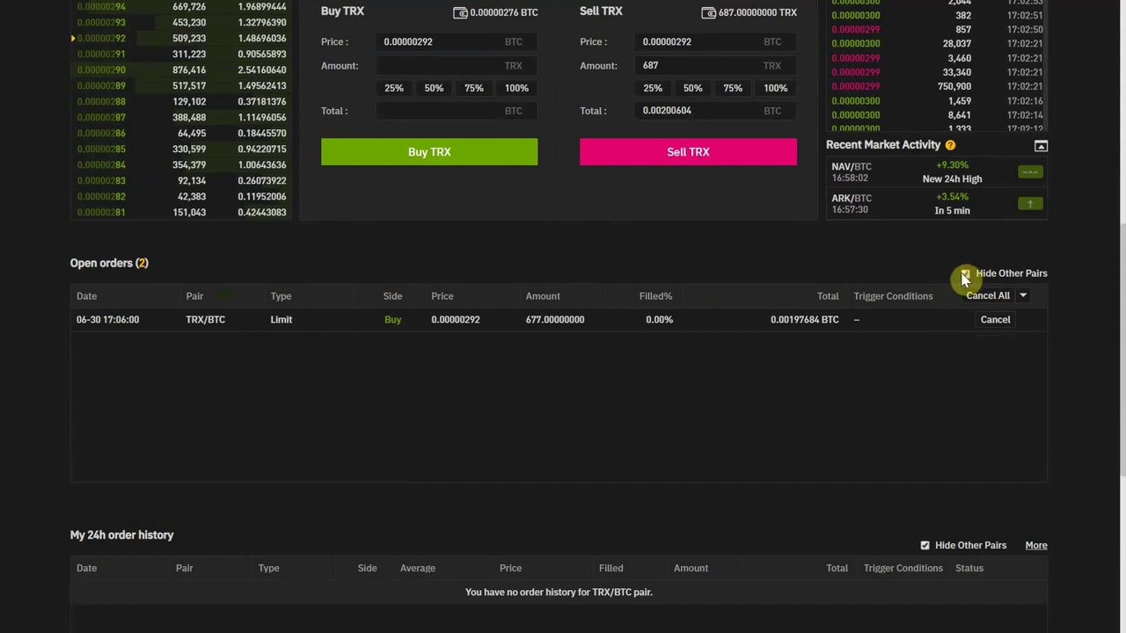
scroll(342, 466, "up", 2)
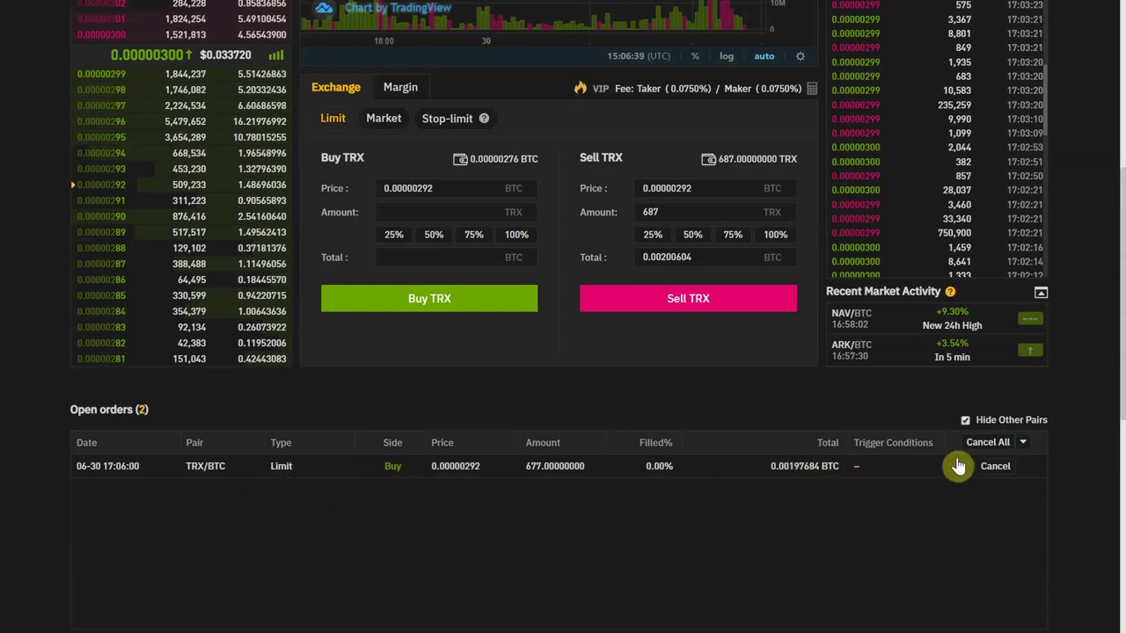
scroll(972, 480, "down", 4)
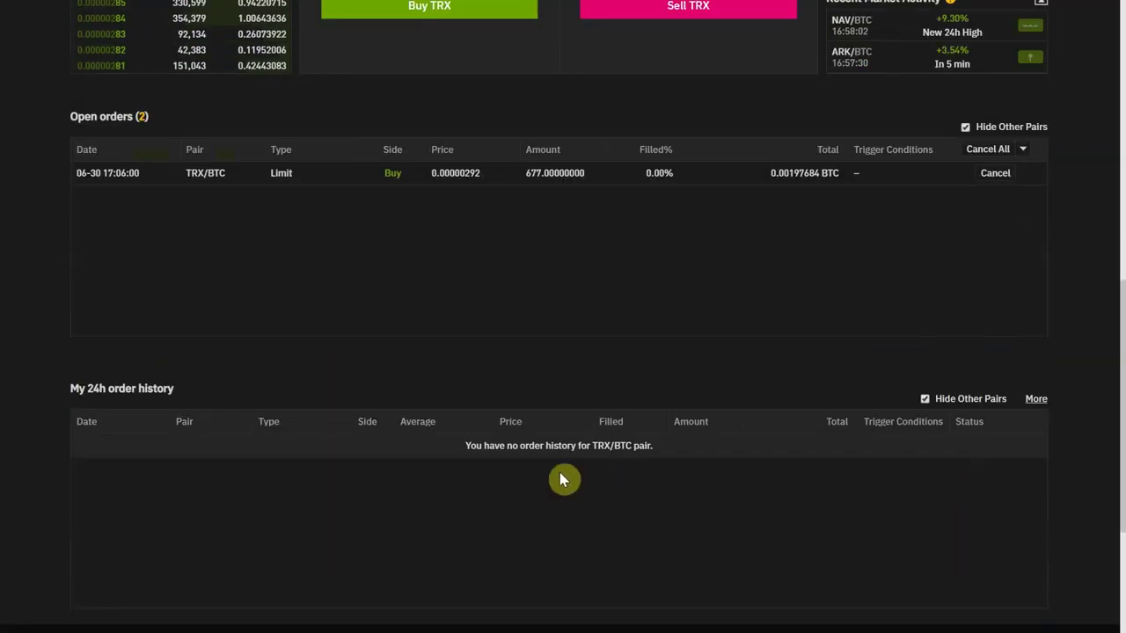
scroll(563, 483, "up", 8)
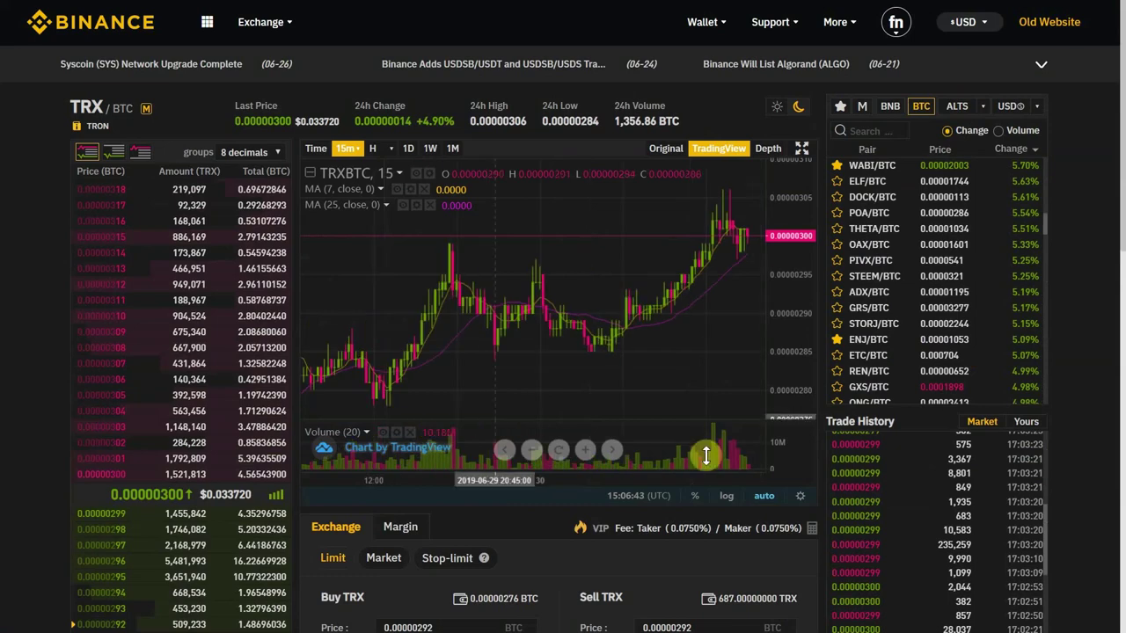
Step: Cancel the open TRX/BTC limit buy order
scroll(1047, 485, "down", 6)
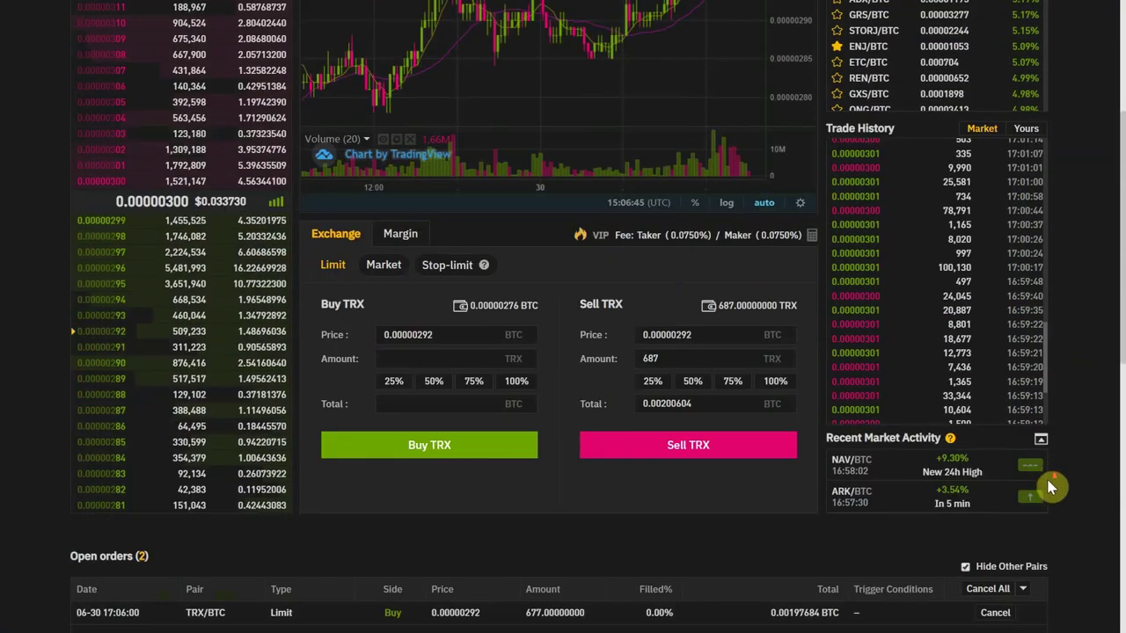
scroll(1051, 486, "down", 2)
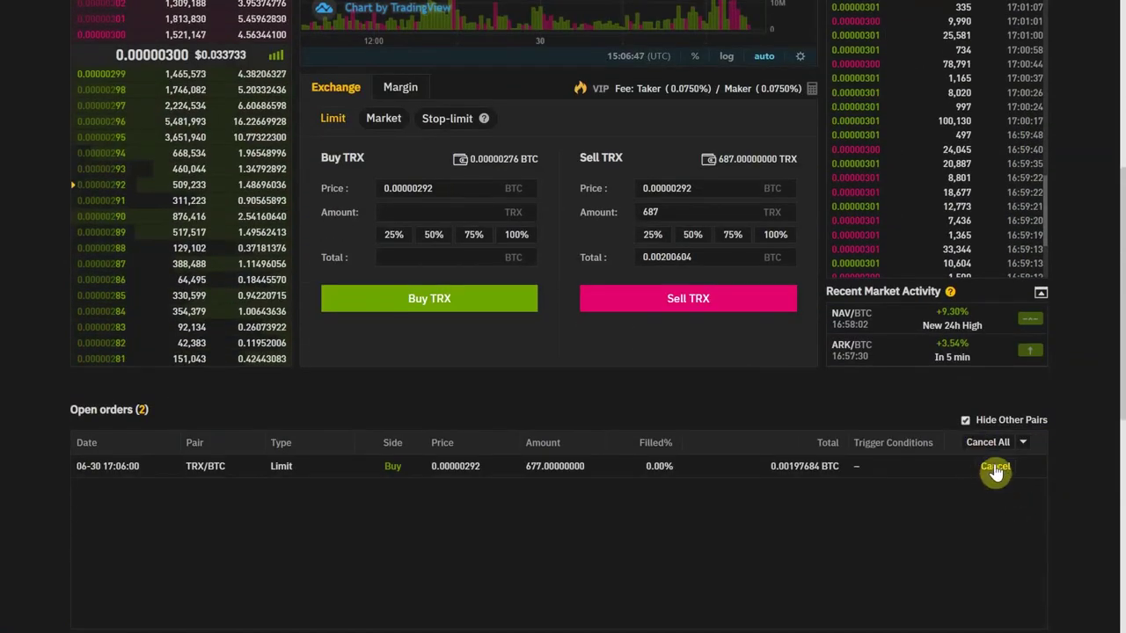
left_click(994, 469)
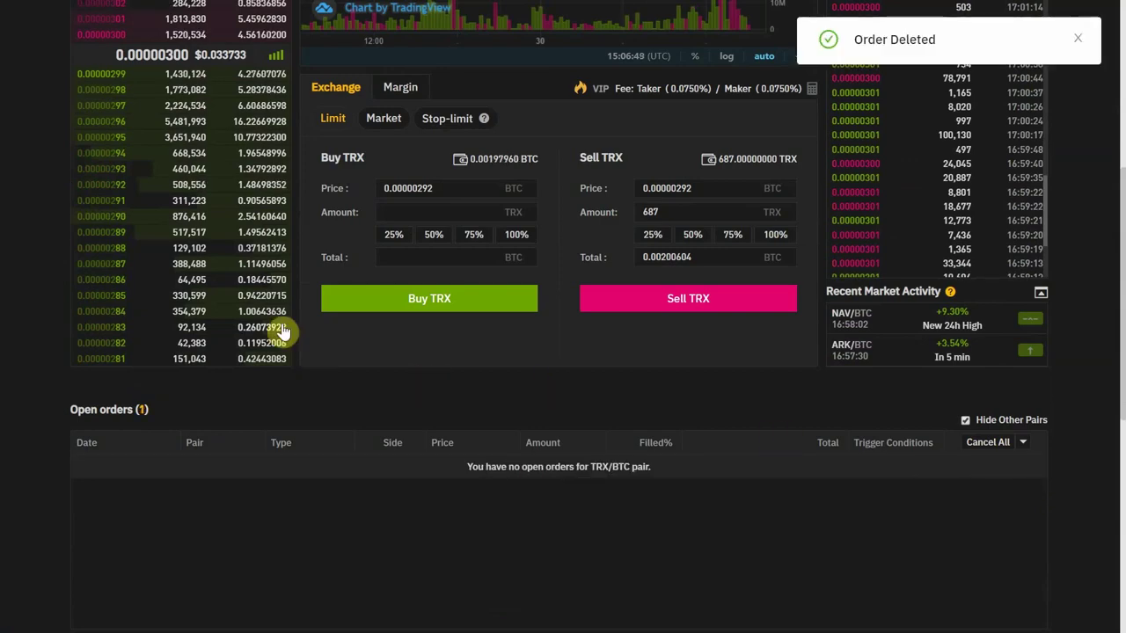
Step: Place a limit sell order for 343 TRX, half the balance, at the 0.00000318 price from the sell side of the order book
scroll(643, 269, "up", 4)
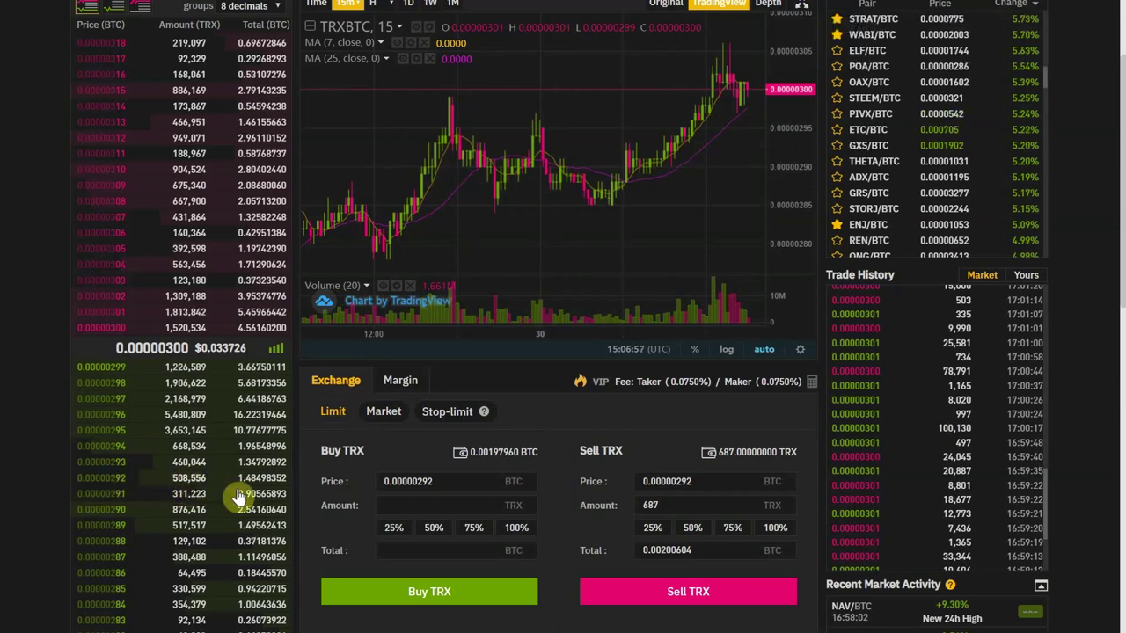
scroll(673, 433, "down", 2)
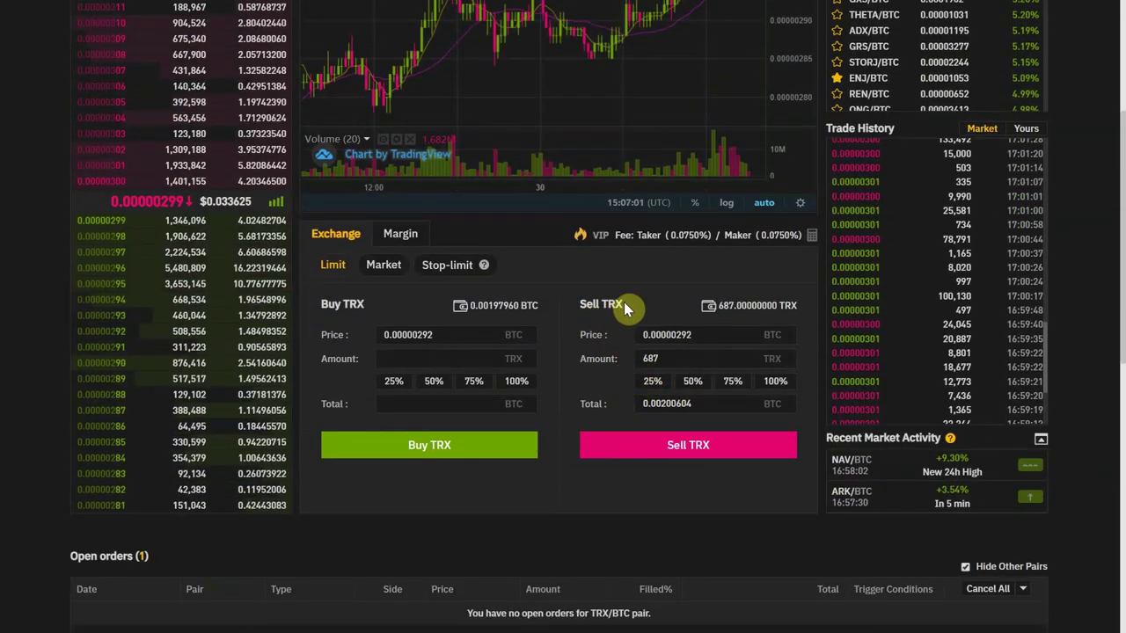
scroll(420, 362, "up", 3)
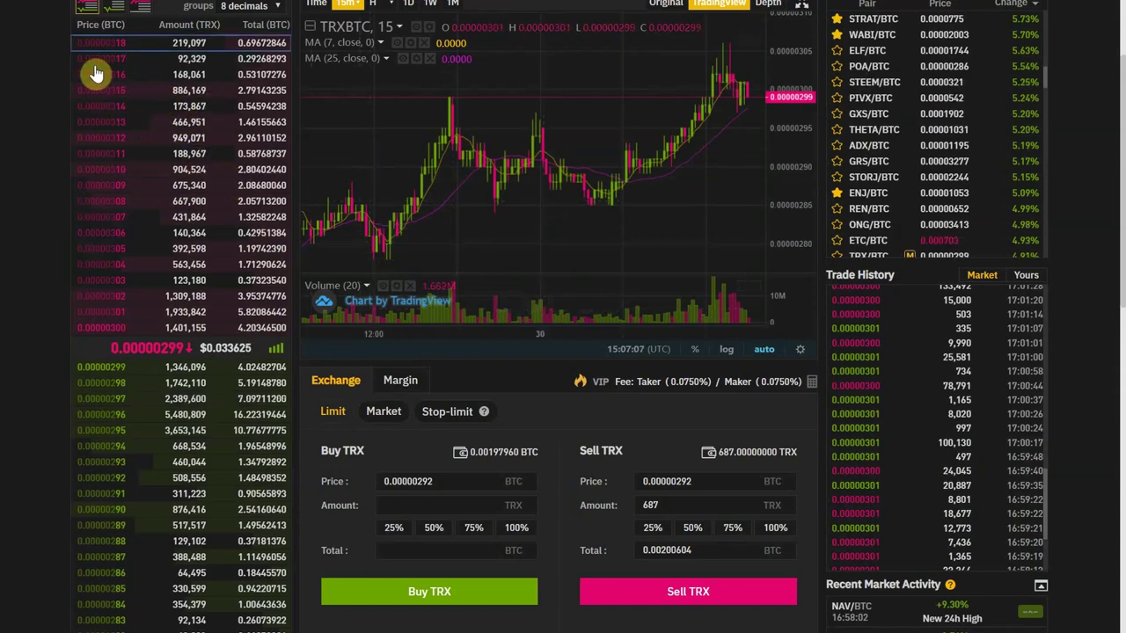
left_click(114, 47)
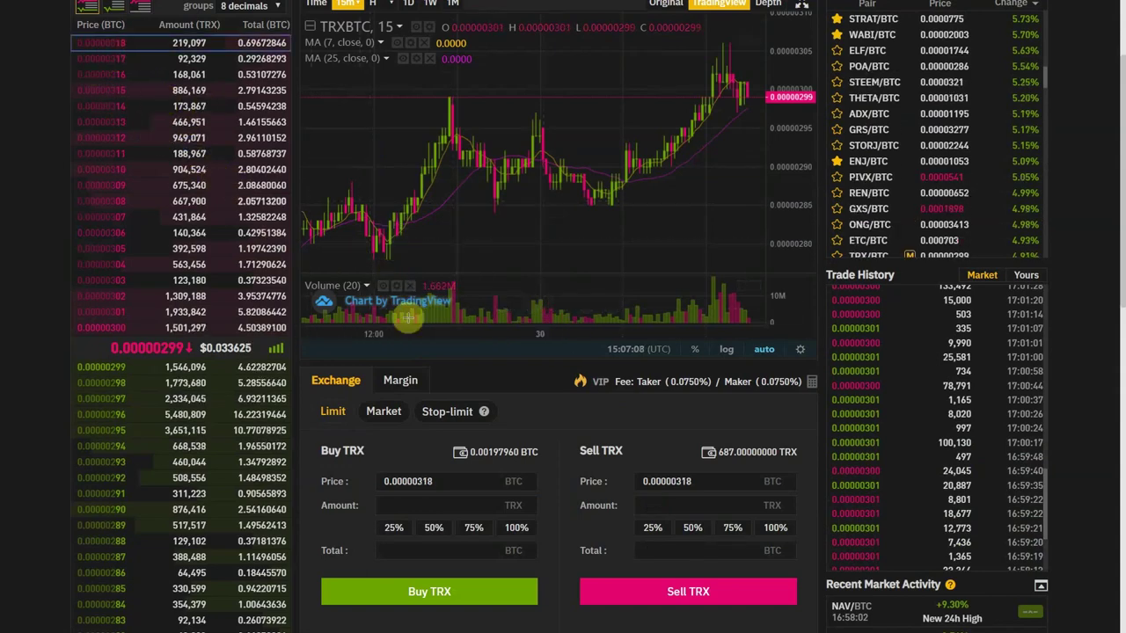
left_click(708, 482)
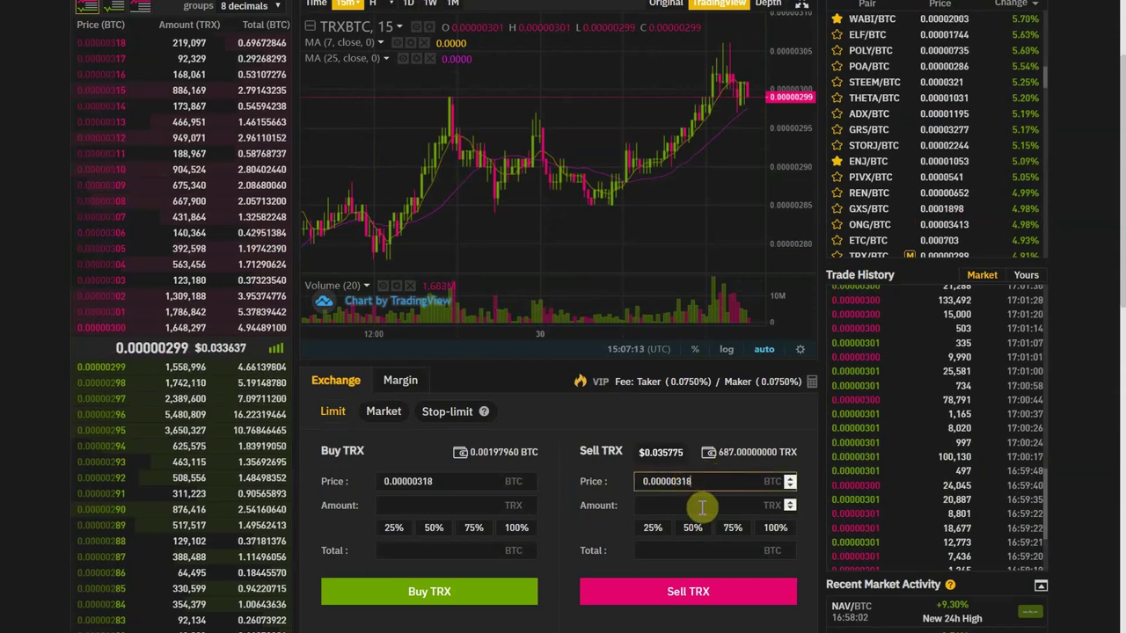
left_click(702, 507)
left_click(737, 439)
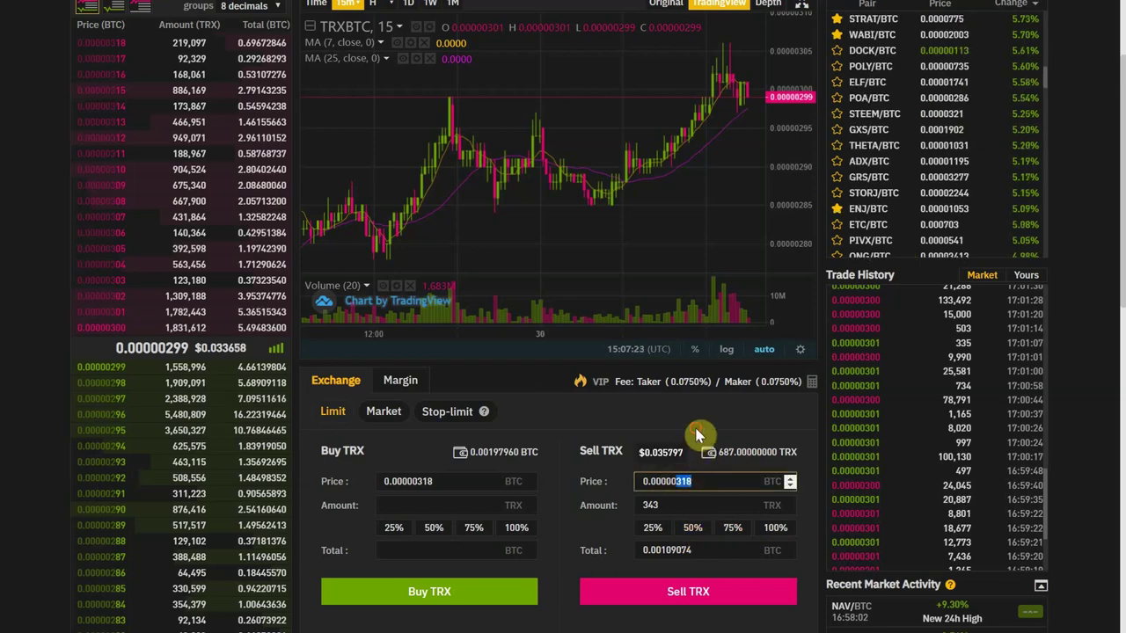
scroll(701, 440, "down", 2)
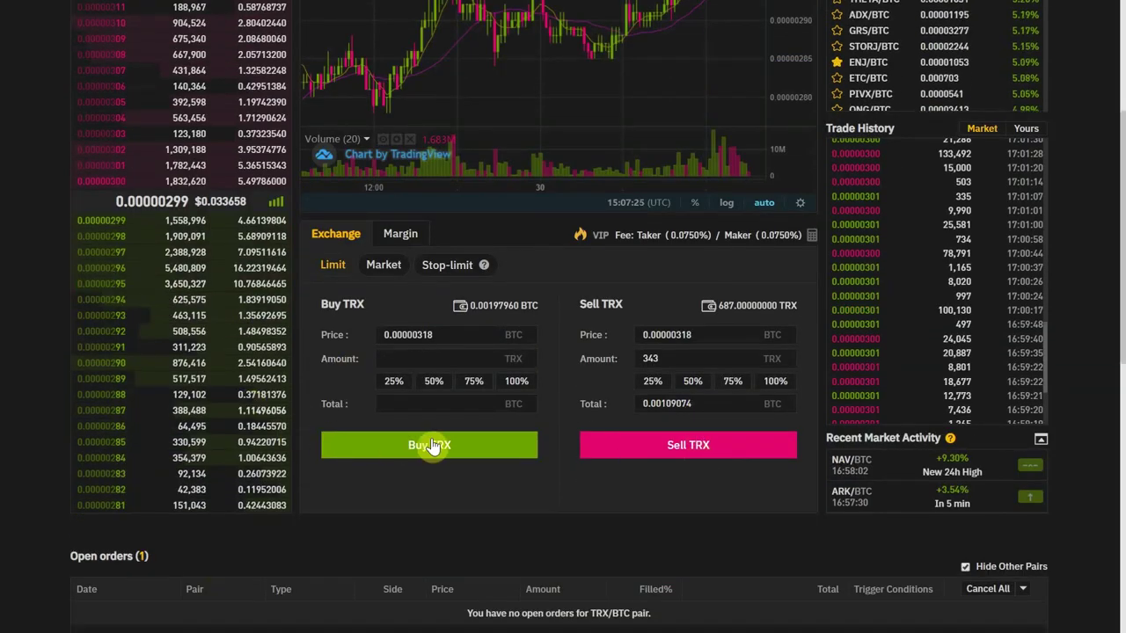
scroll(615, 370, "up", 2)
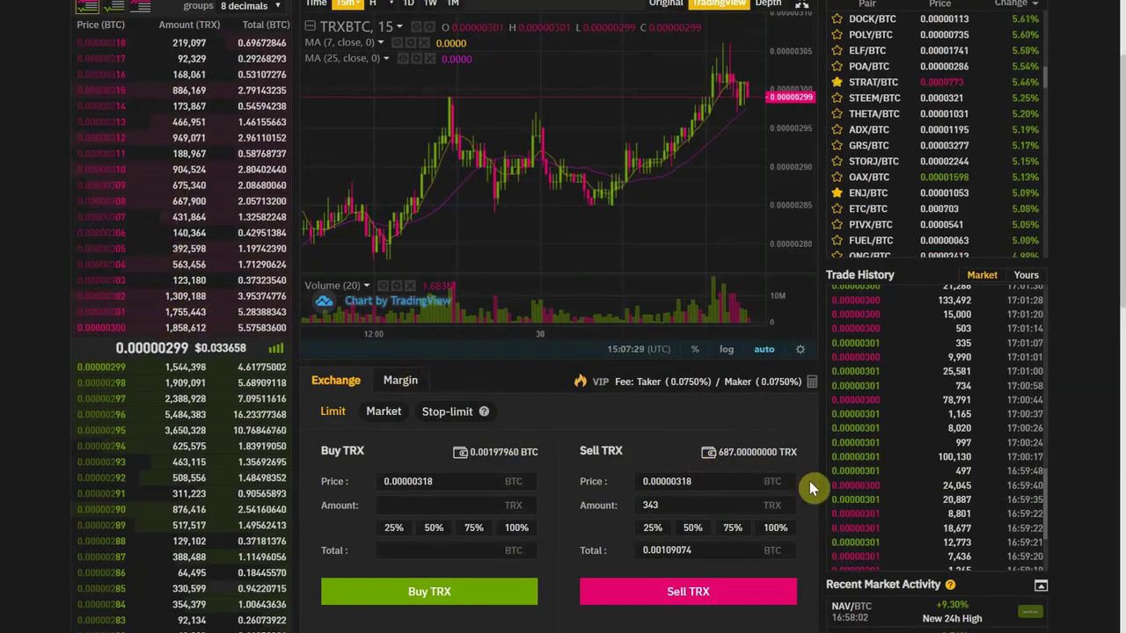
scroll(809, 481, "down", 2)
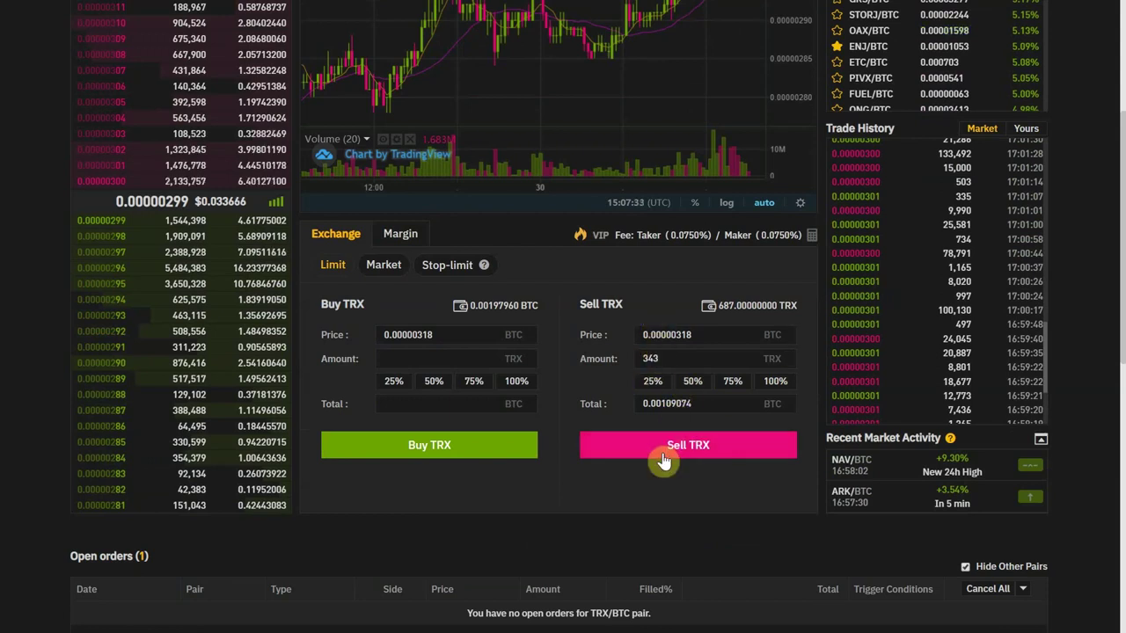
left_click(667, 456)
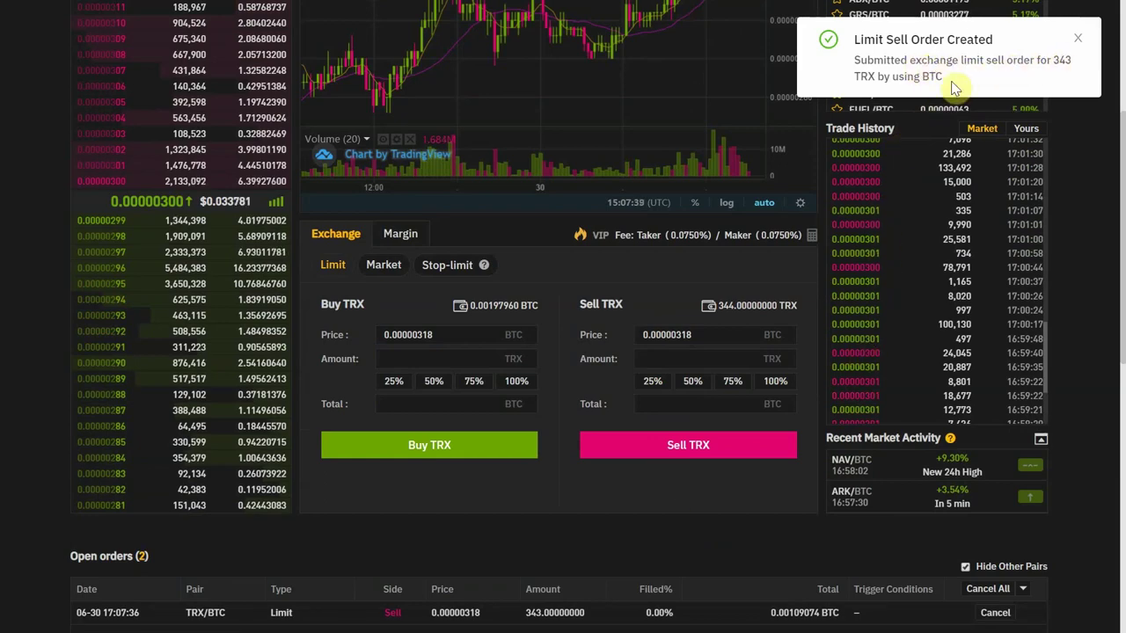
Step: Locate the sell order in the order book and cancel it from the open orders list
scroll(400, 377, "up", 3)
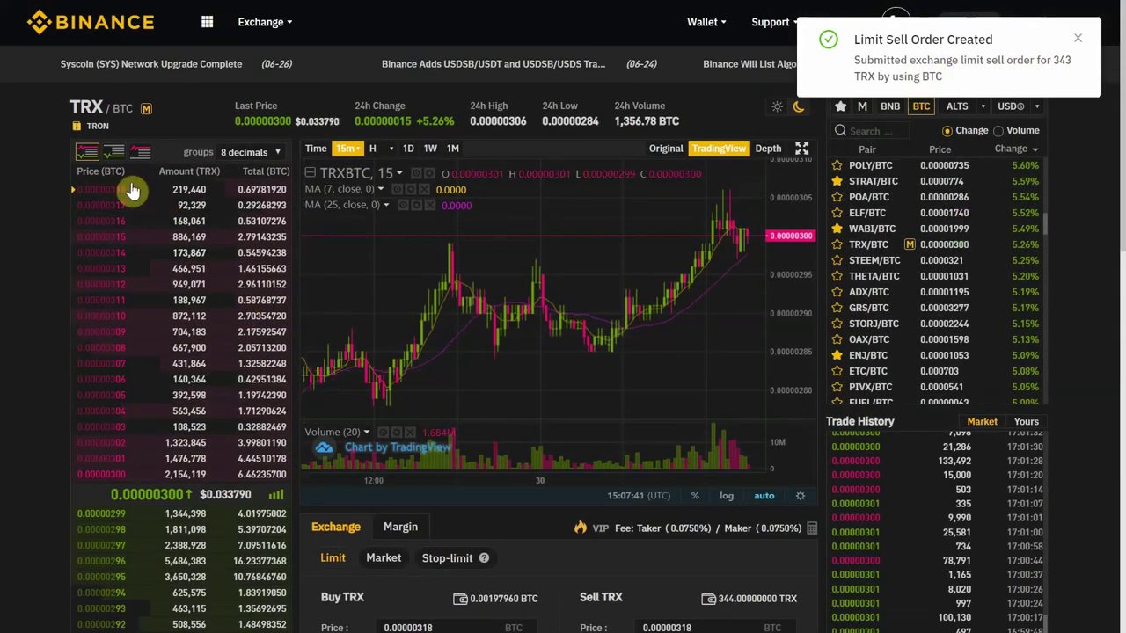
scroll(866, 469, "down", 3)
scroll(867, 469, "down", 2)
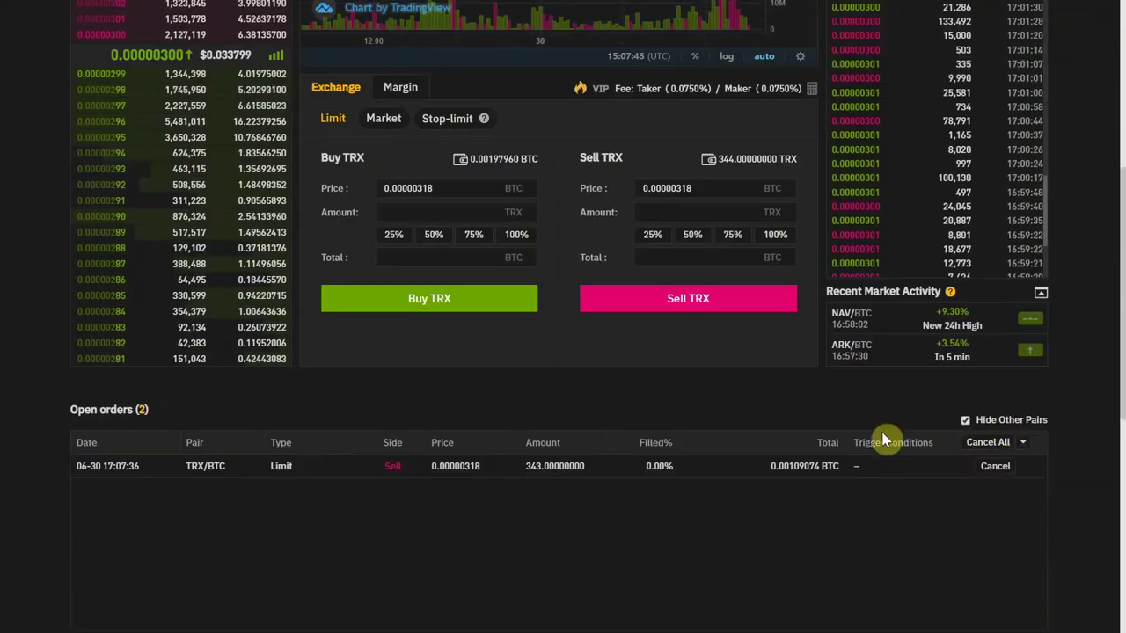
left_click(994, 467)
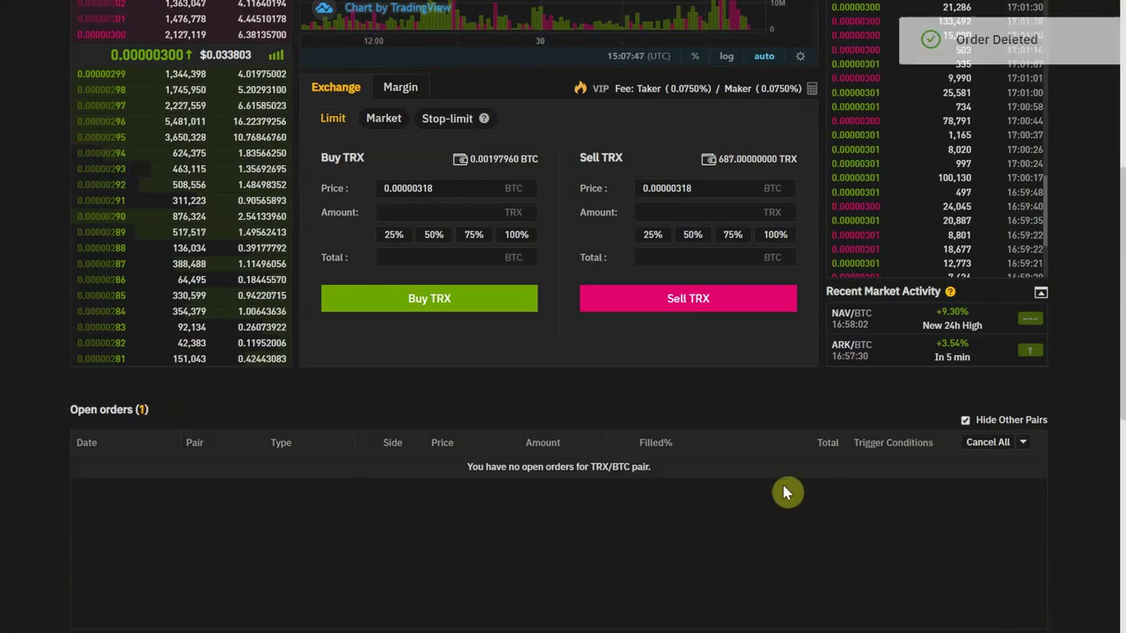
Step: Search the BTC market pairs for "enigma", shorten the search to "en", and open the ENG/BTC pair
scroll(742, 490, "up", 5)
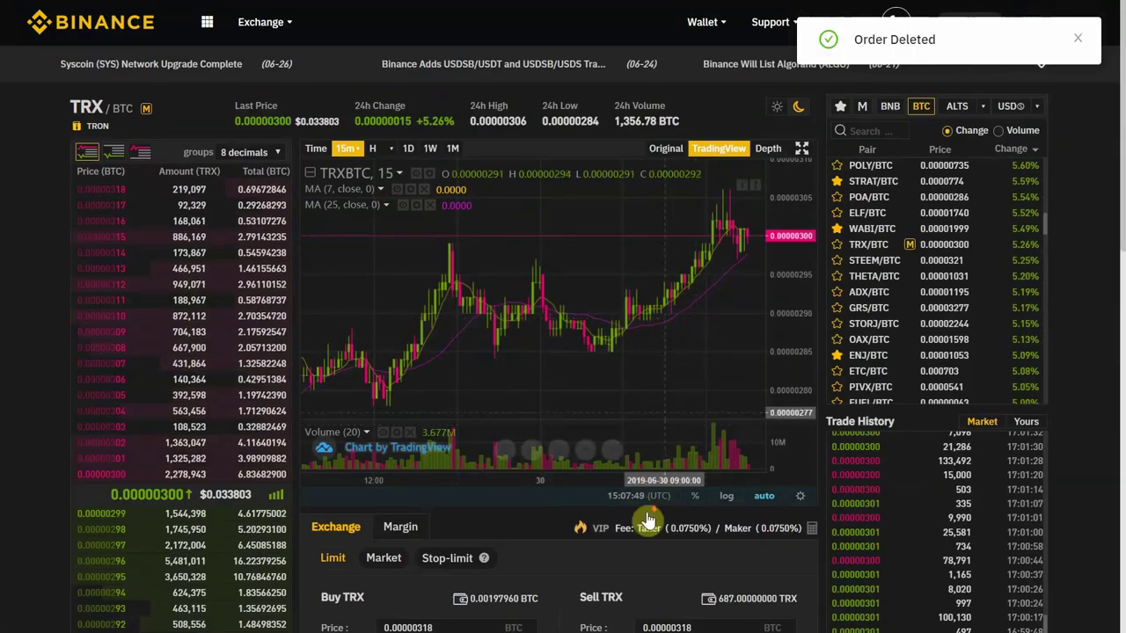
scroll(655, 480, "down", 4)
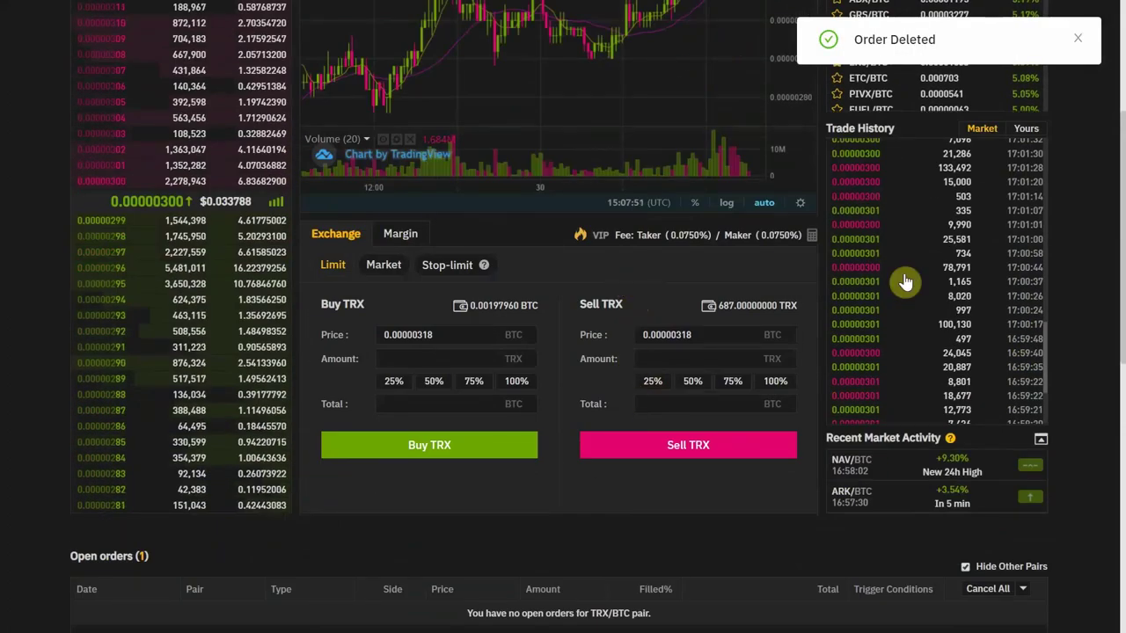
scroll(1073, 273, "up", 4)
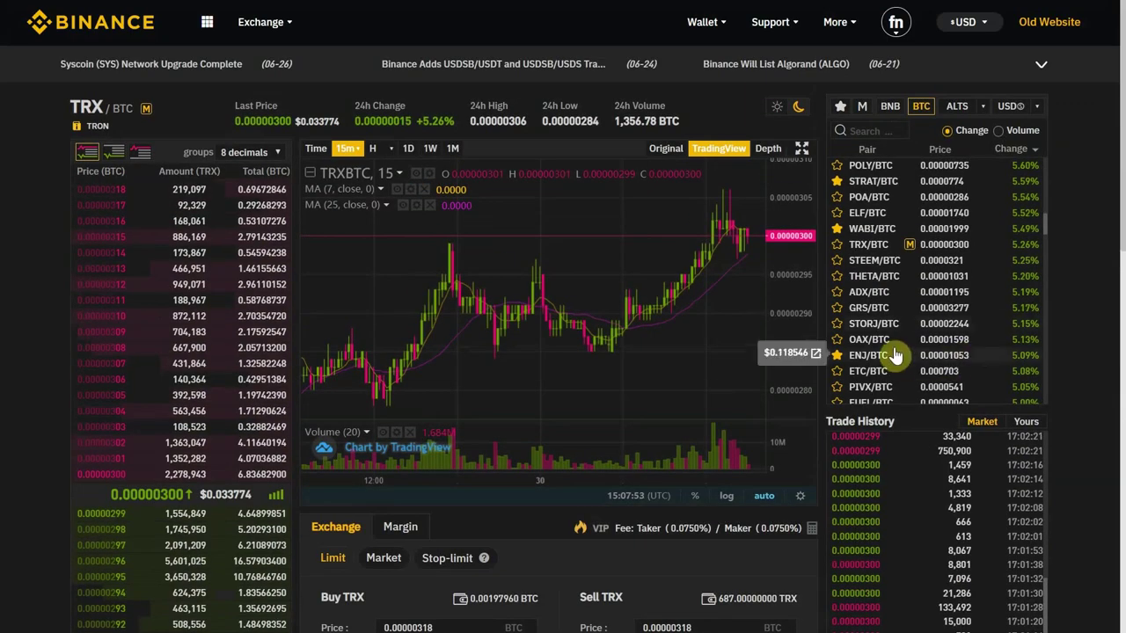
left_click(880, 130)
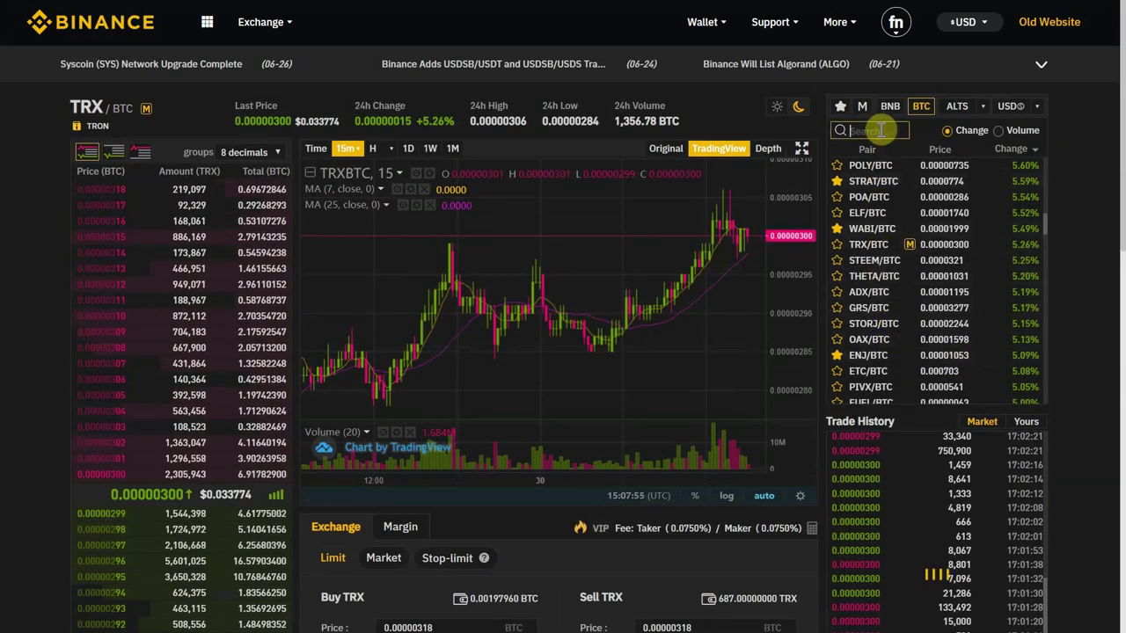
type("enigma")
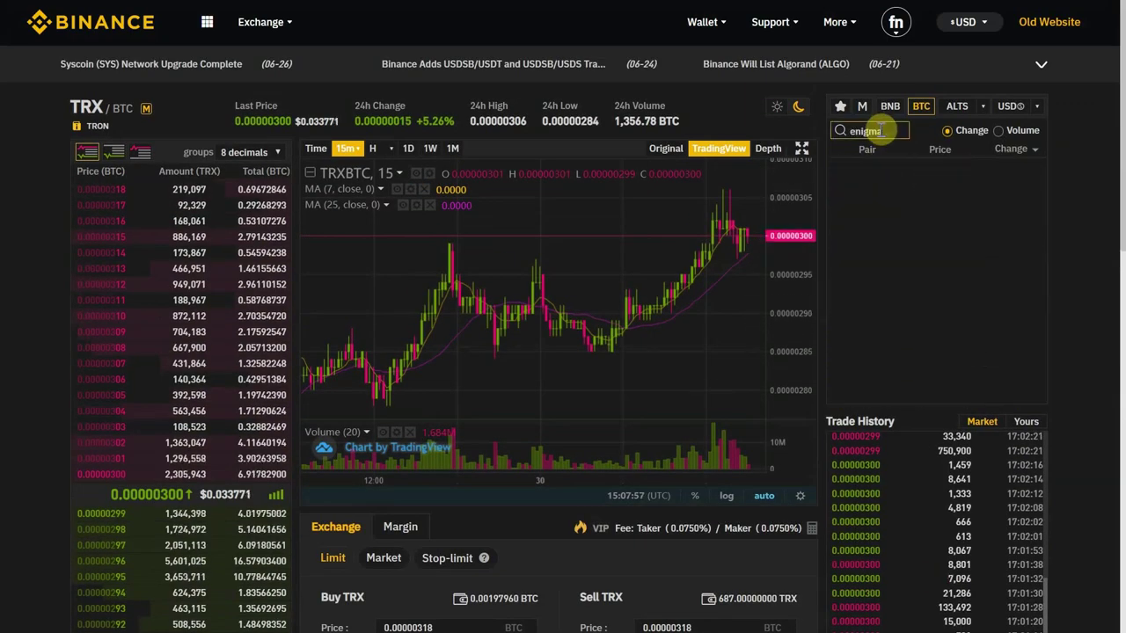
key("BackSpace")
key("BackSpace")
key("BackSpace")
key("BackSpace")
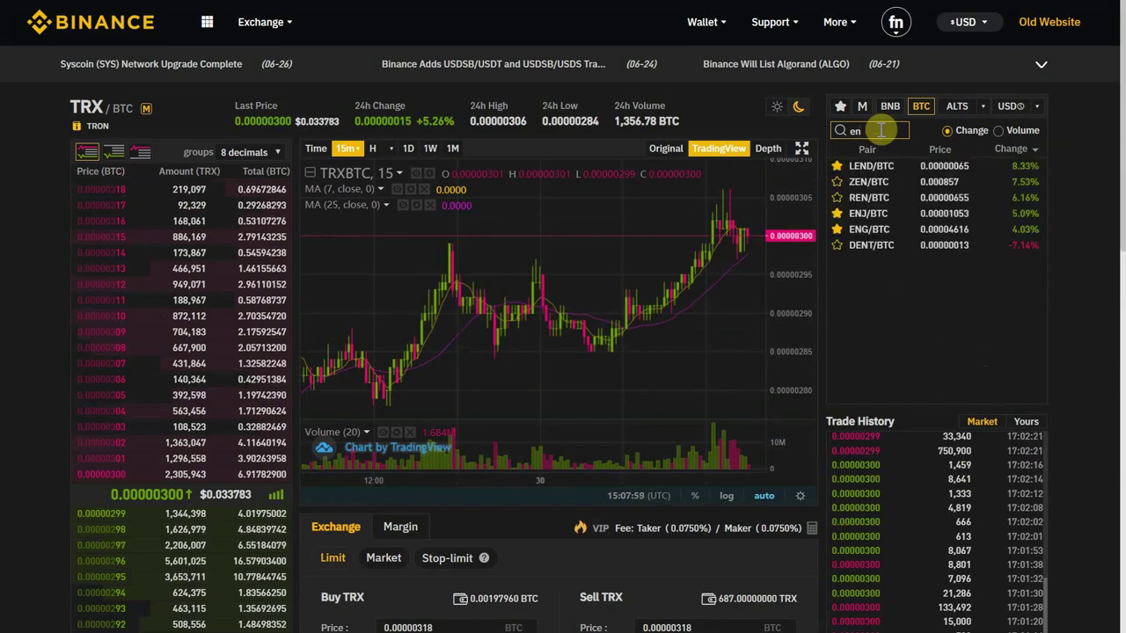
left_click(926, 231)
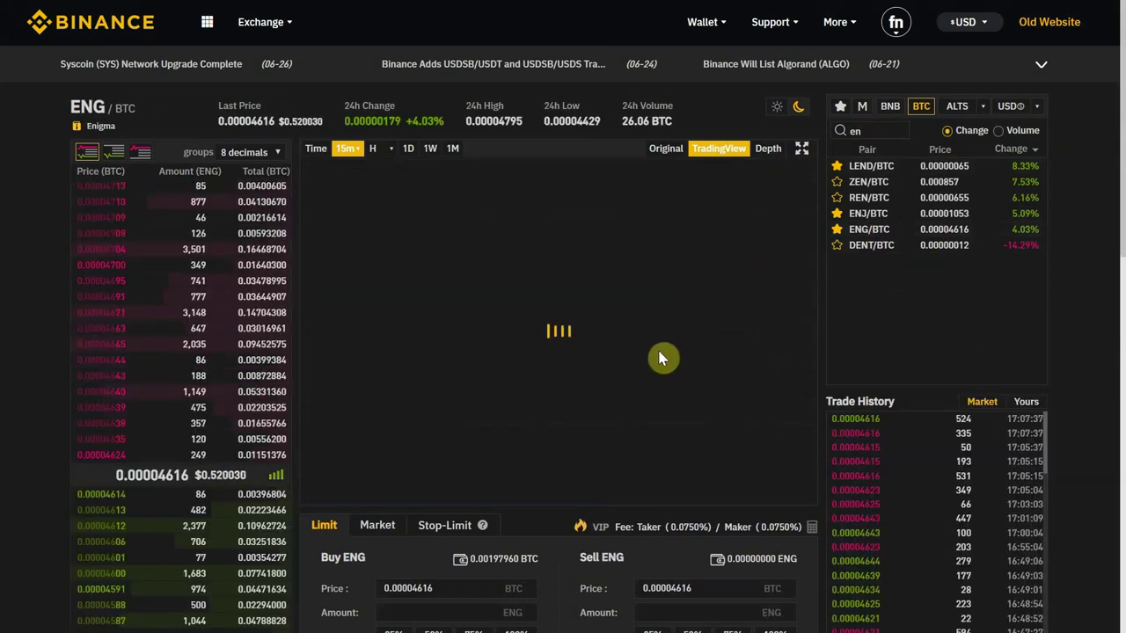
Step: Switch the ENG/BTC price chart to the one-day interval
scroll(1089, 370, "down", 6)
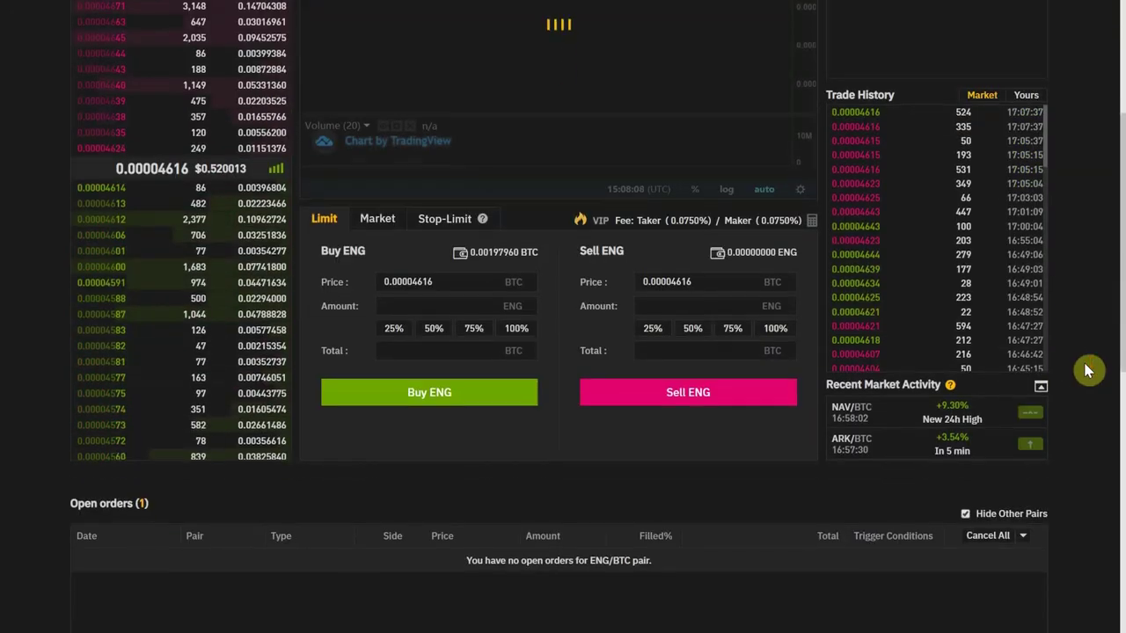
scroll(1088, 370, "up", 6)
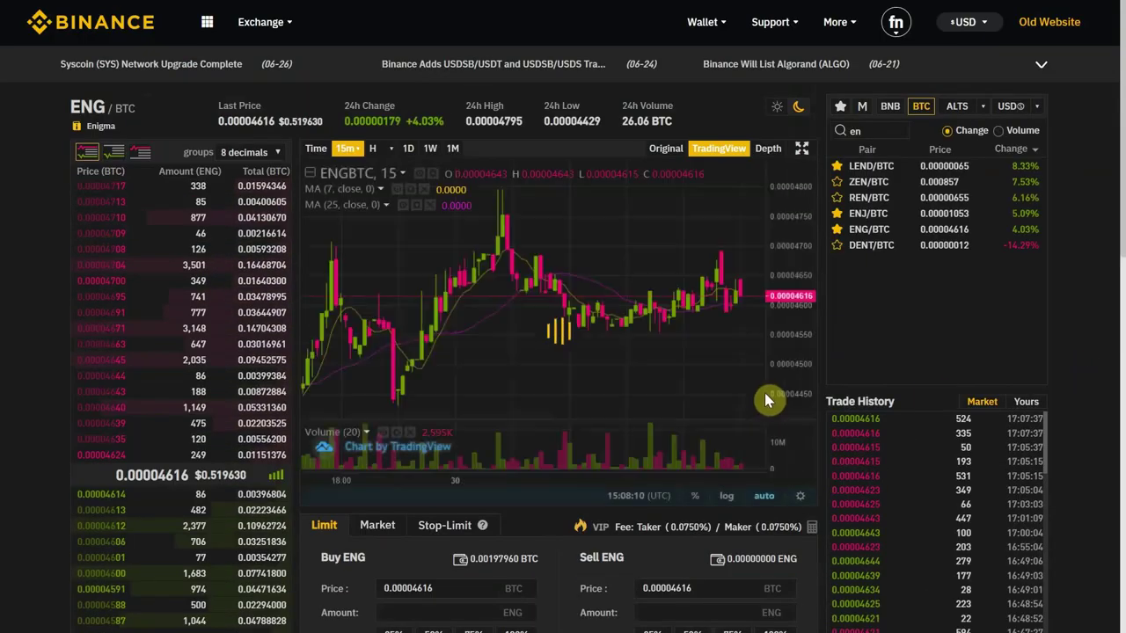
scroll(721, 352, "down", 5)
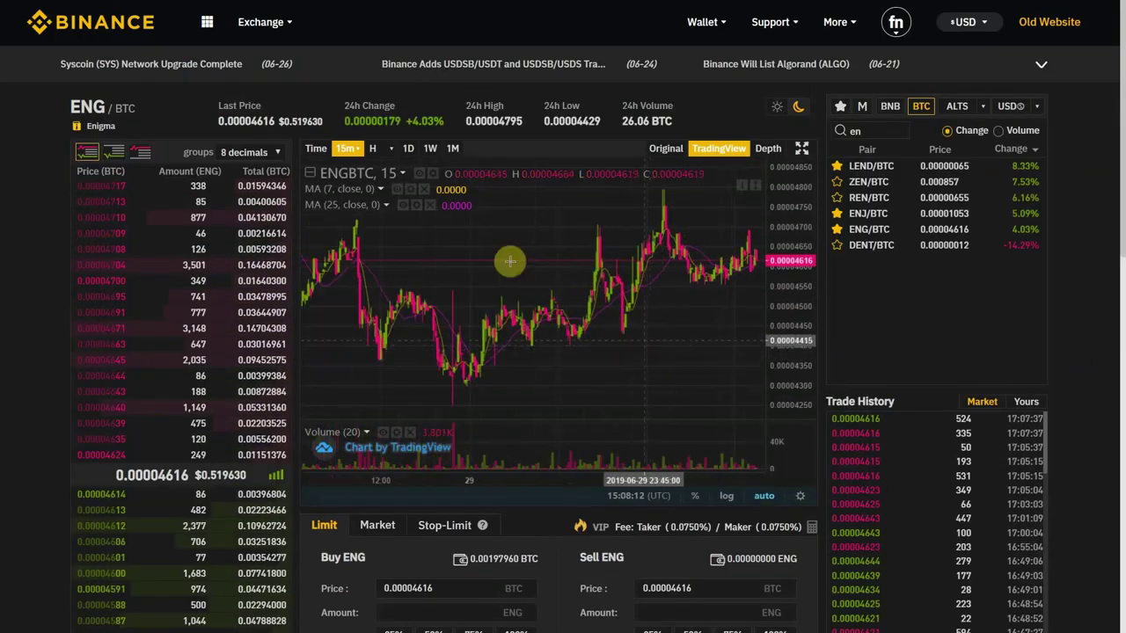
left_click(407, 148)
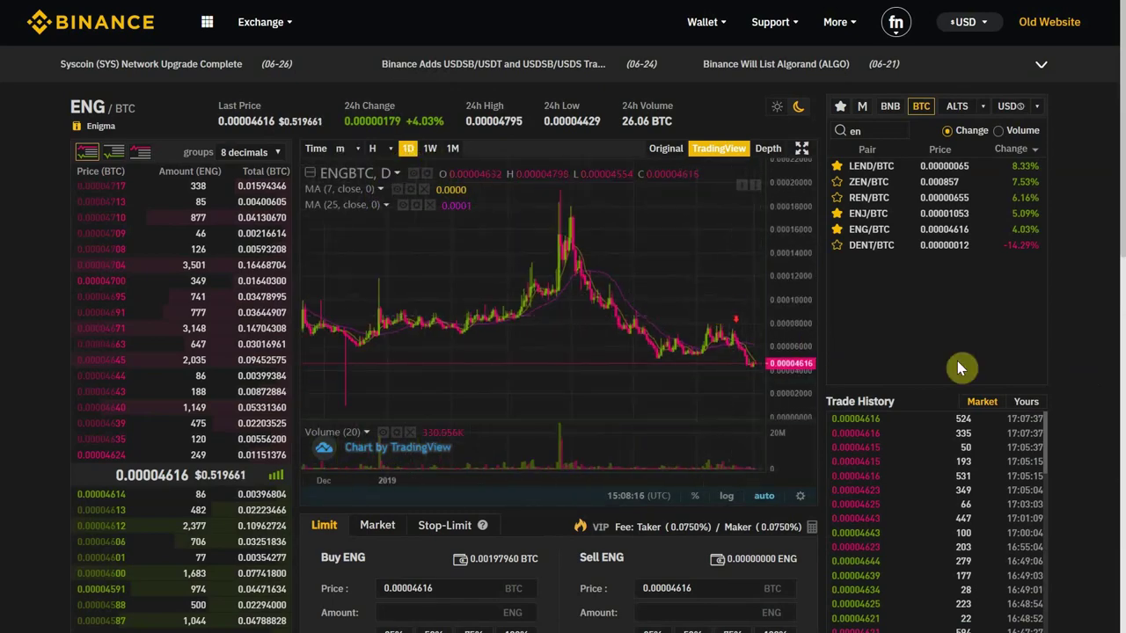
scroll(1042, 377, "down", 1)
scroll(563, 380, "down", 5)
scroll(558, 372, "up", 5)
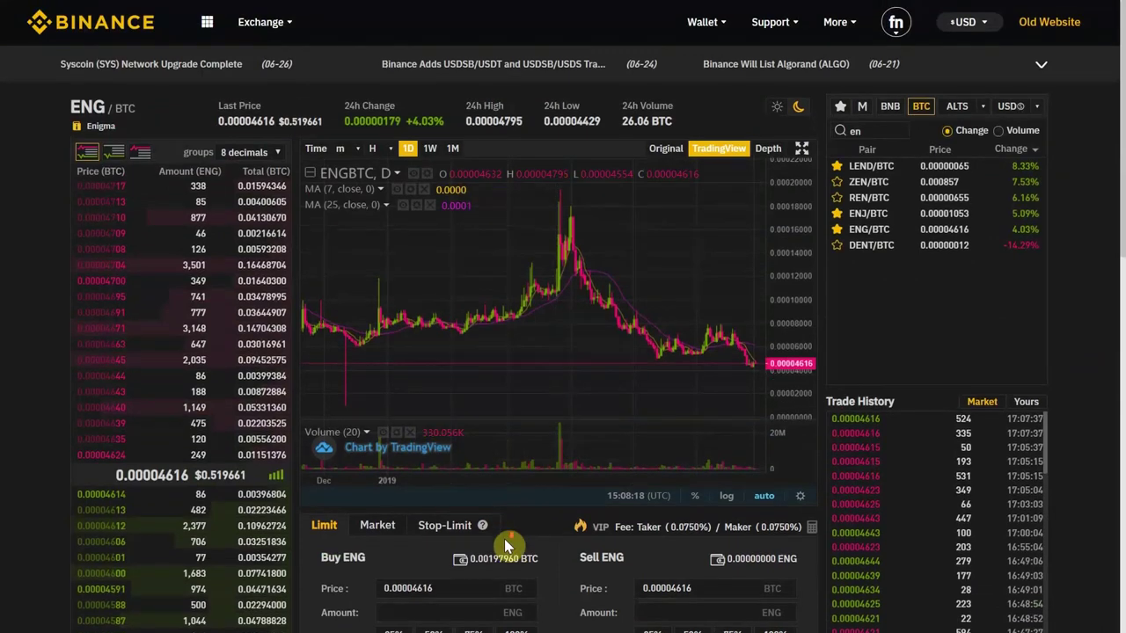
Step: Switch to a market order and set the ENG buy amount to 100000
scroll(504, 539, "down", 2)
left_click(375, 384)
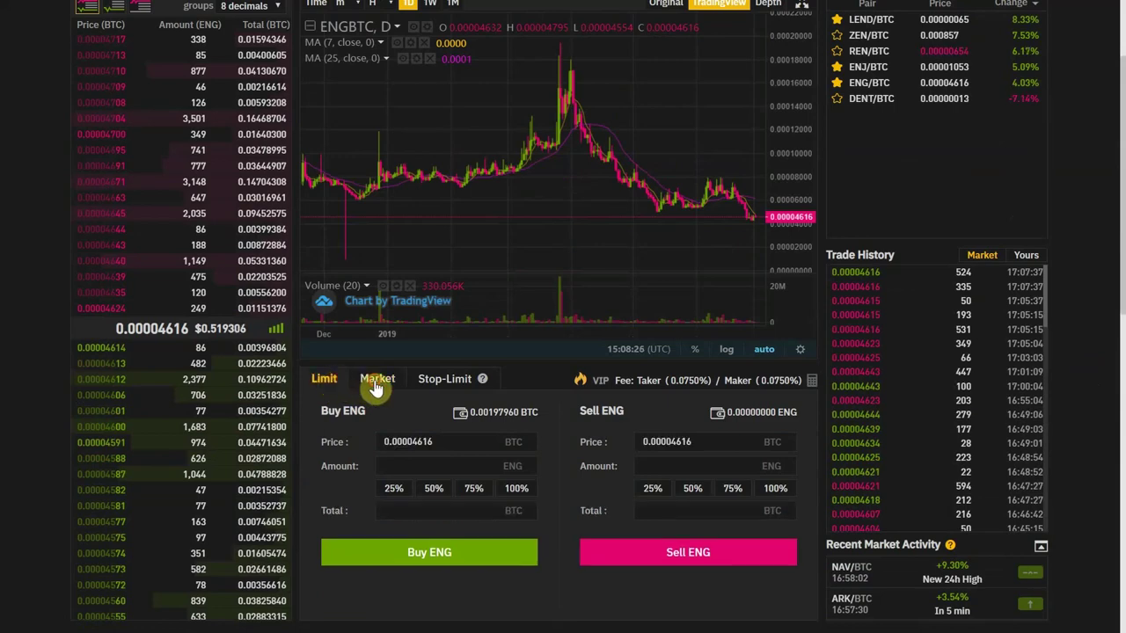
left_click(416, 466)
type("100")
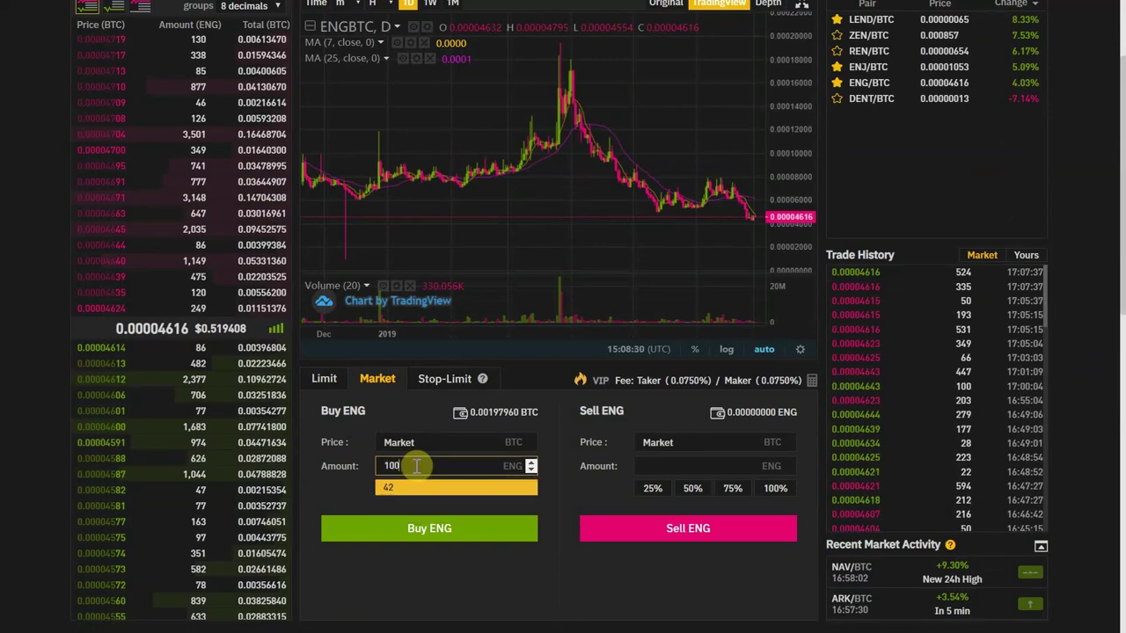
type("000")
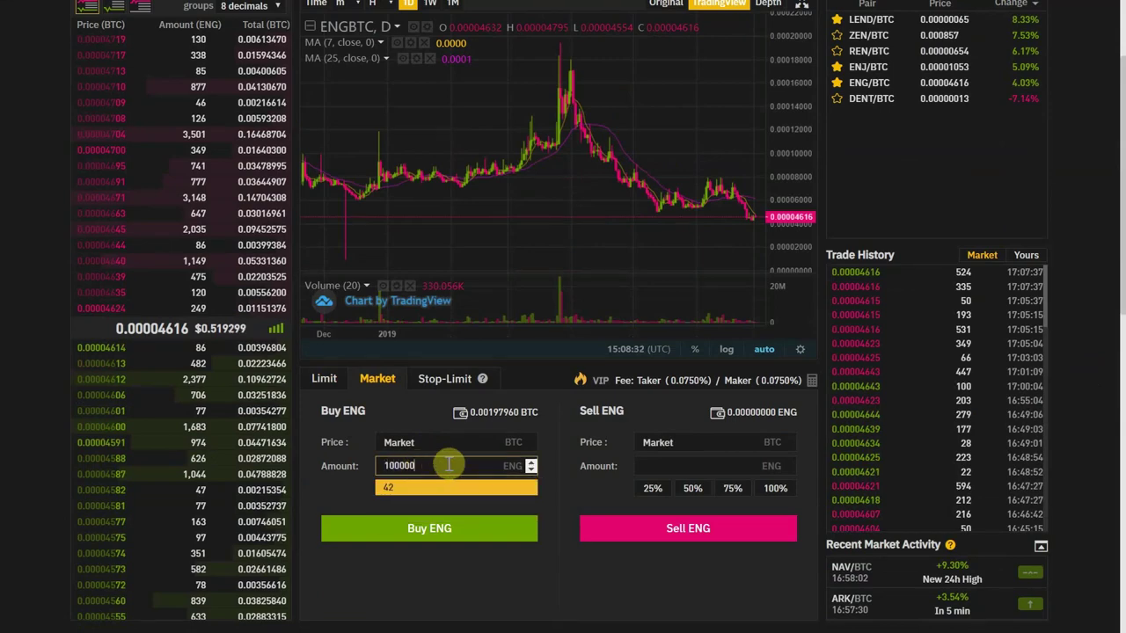
left_click(417, 424)
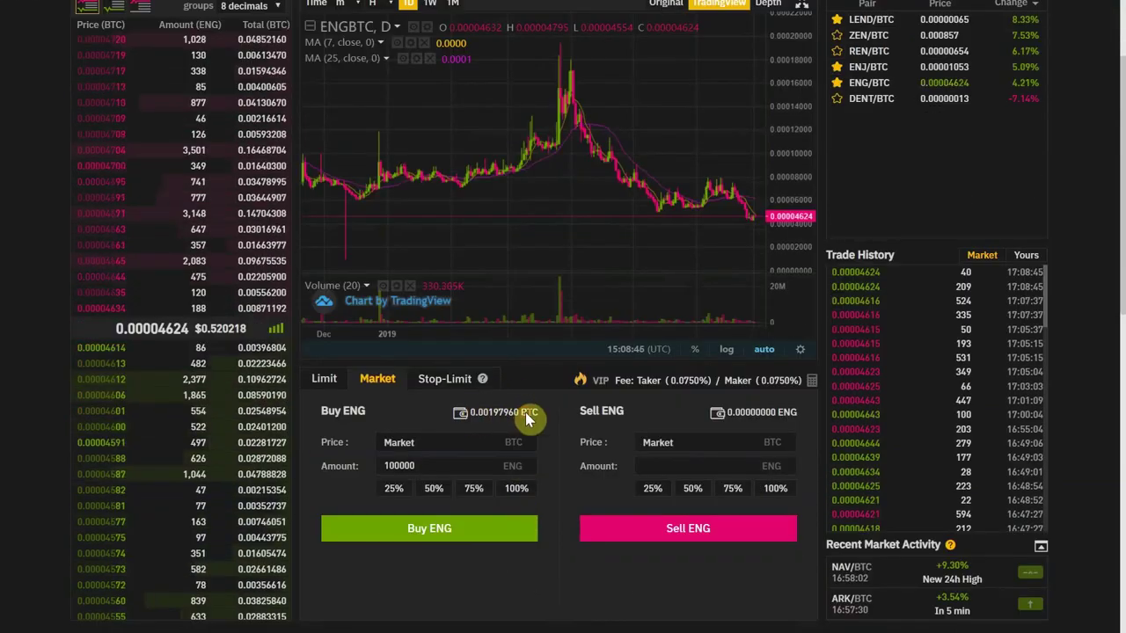
scroll(273, 508, "up", 2)
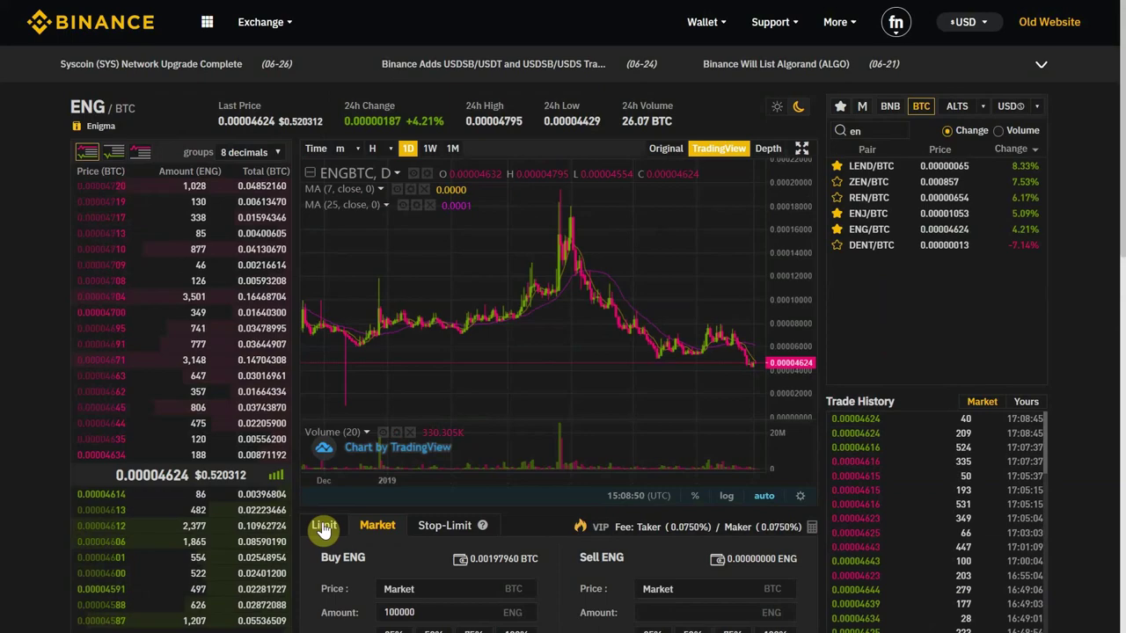
scroll(347, 571, "down", 2)
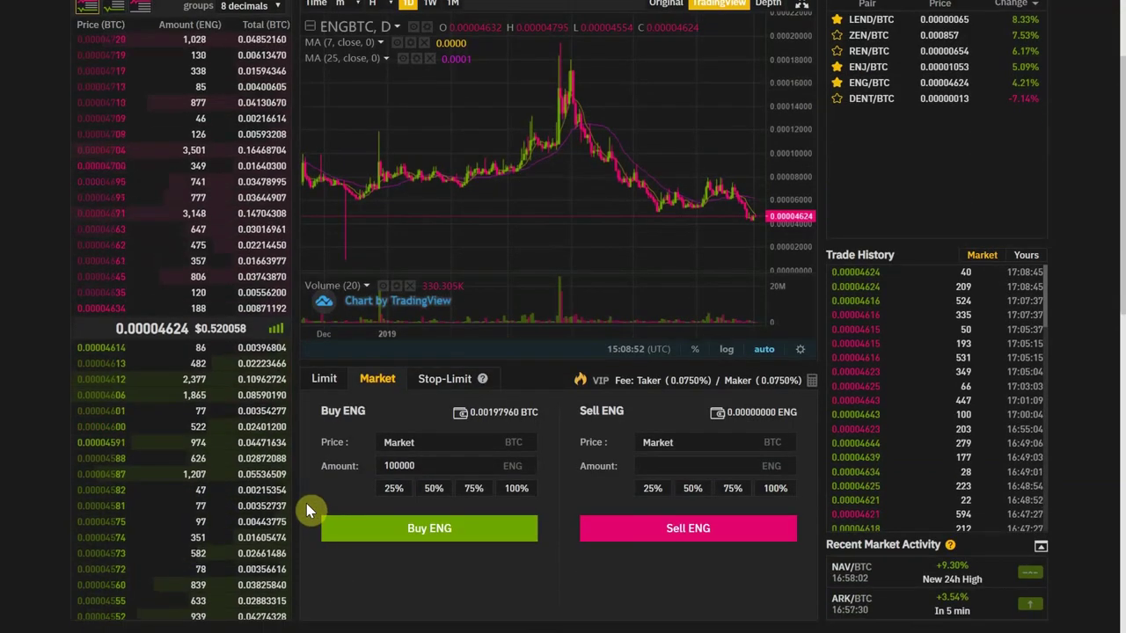
scroll(308, 509, "up", 2)
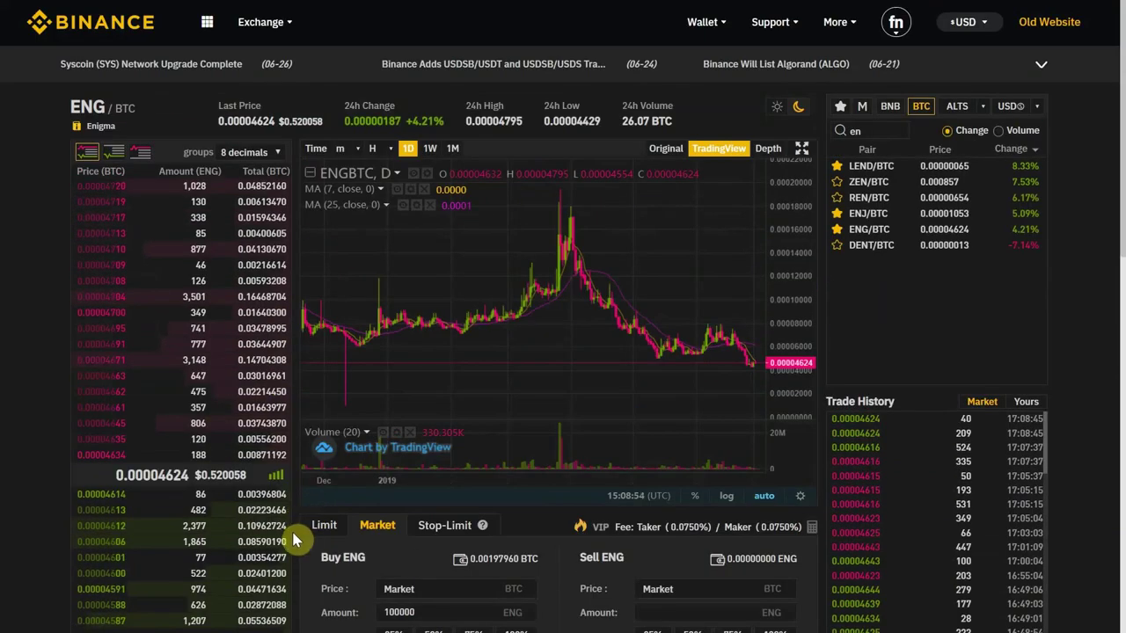
scroll(295, 540, "down", 2)
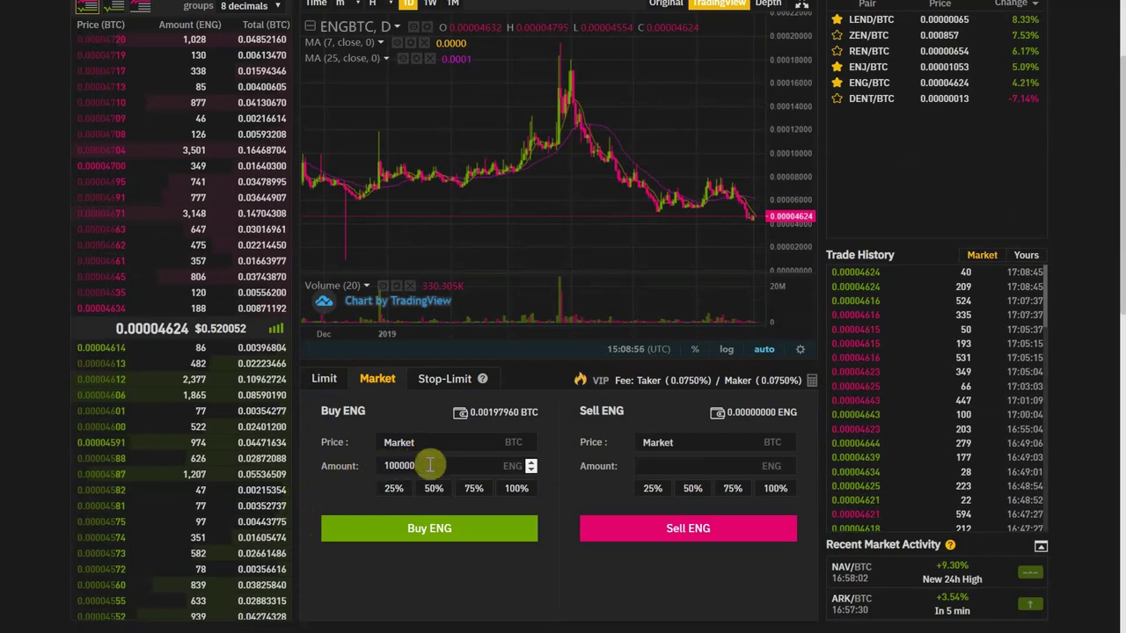
double_click(395, 467)
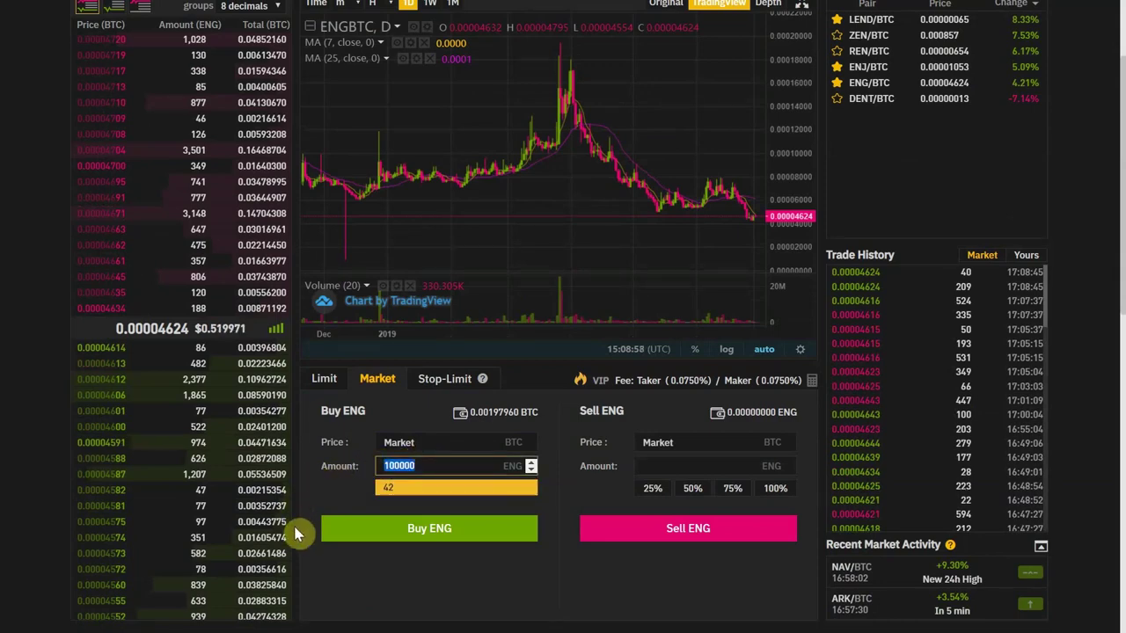
Step: Switch to a stop-limit order and examine the stop, limit and amount fields for buying ENG
left_click(445, 381)
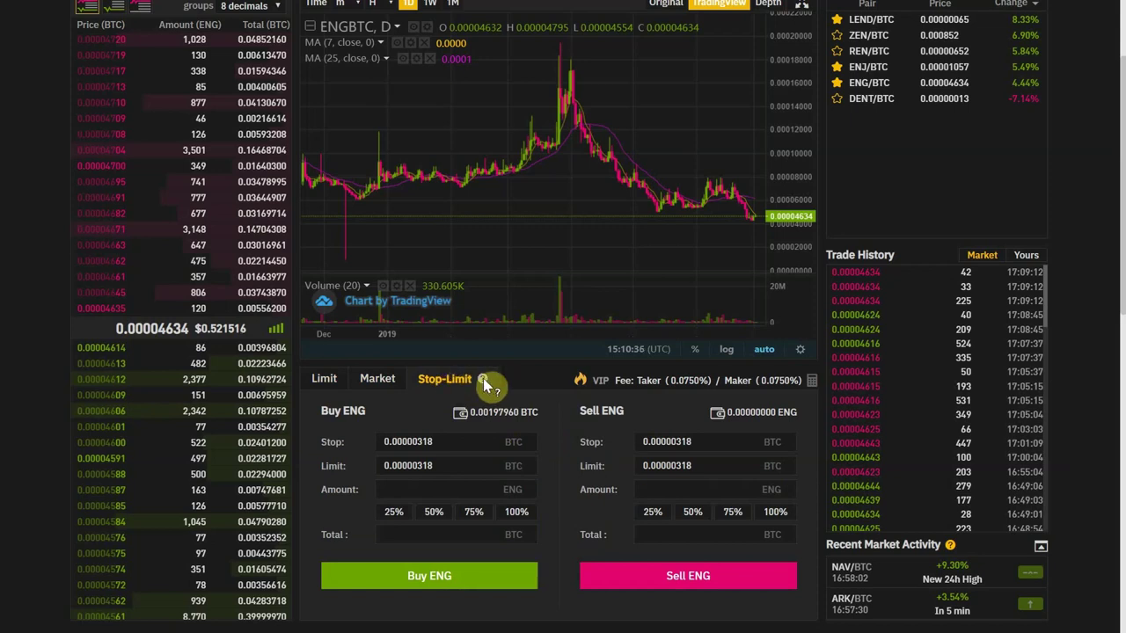
left_click(406, 445)
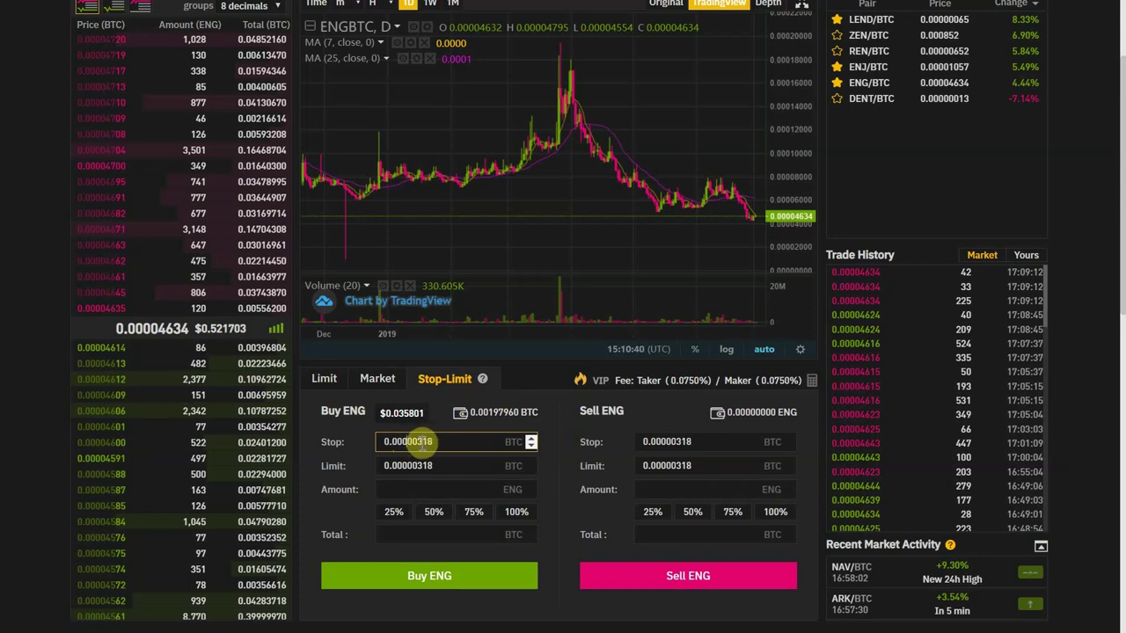
left_click(437, 467)
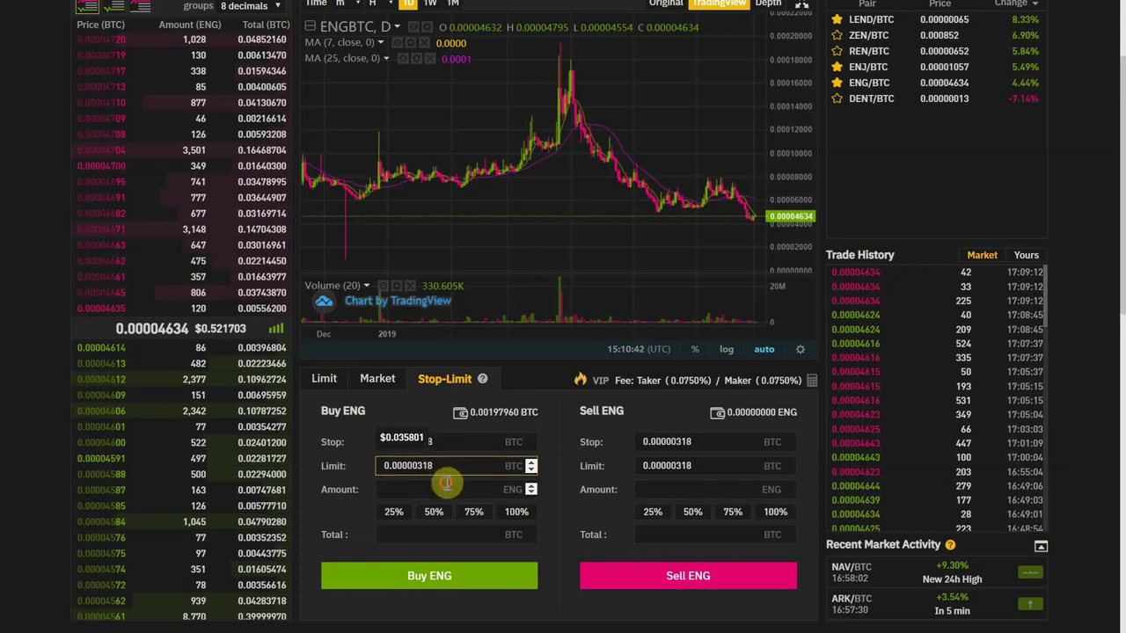
left_click(448, 488)
left_click(418, 398)
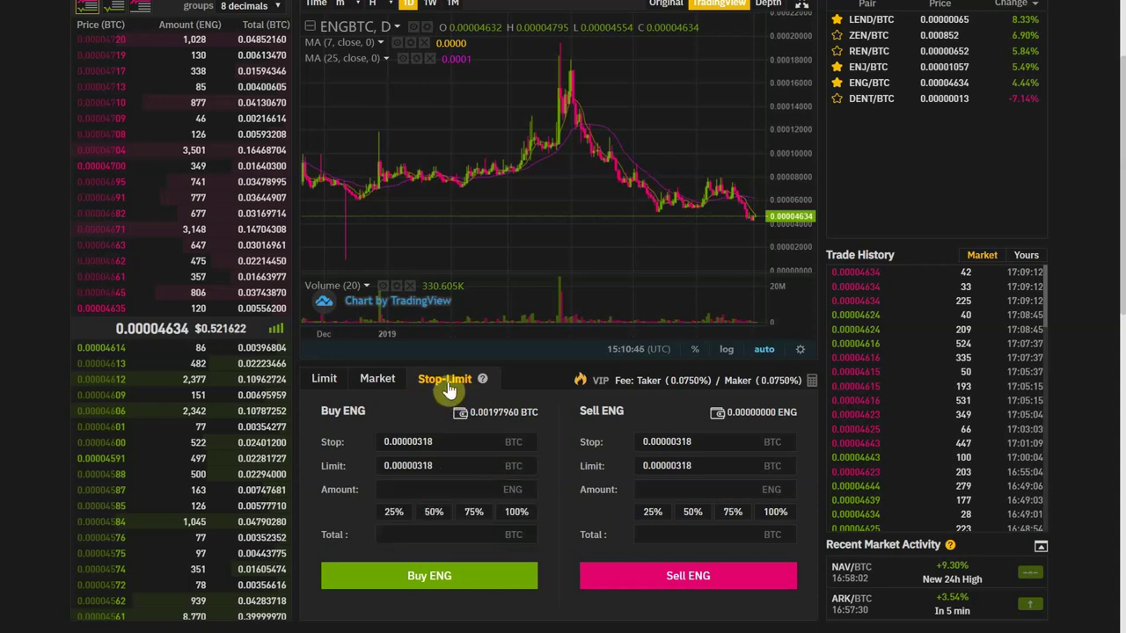
left_click(454, 443)
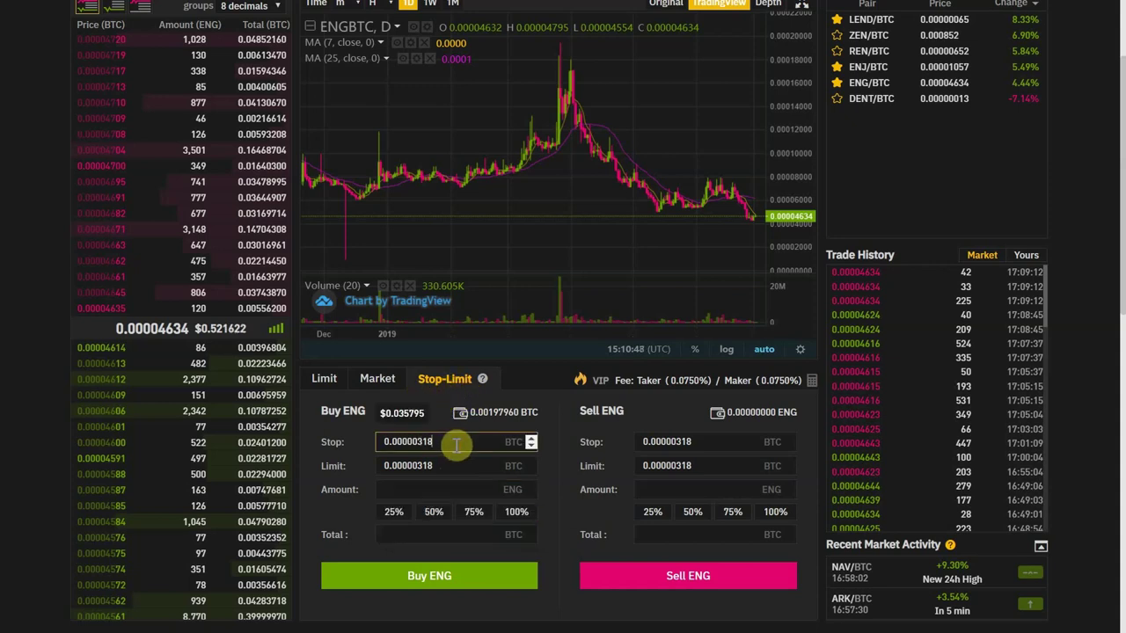
left_click(455, 464)
left_click(435, 441)
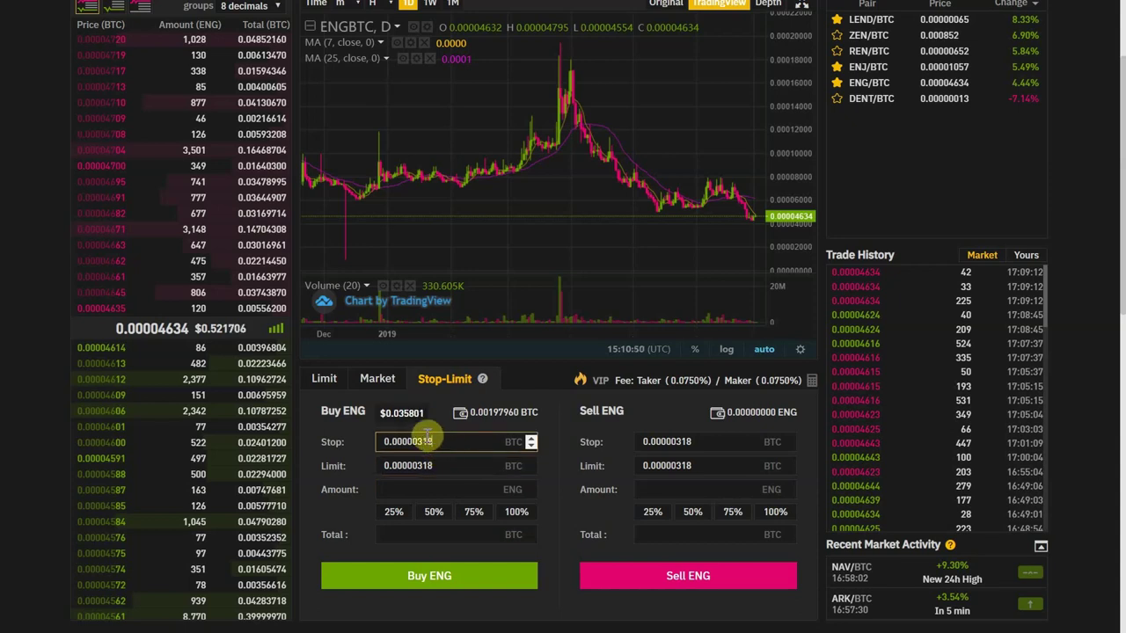
left_click(312, 443)
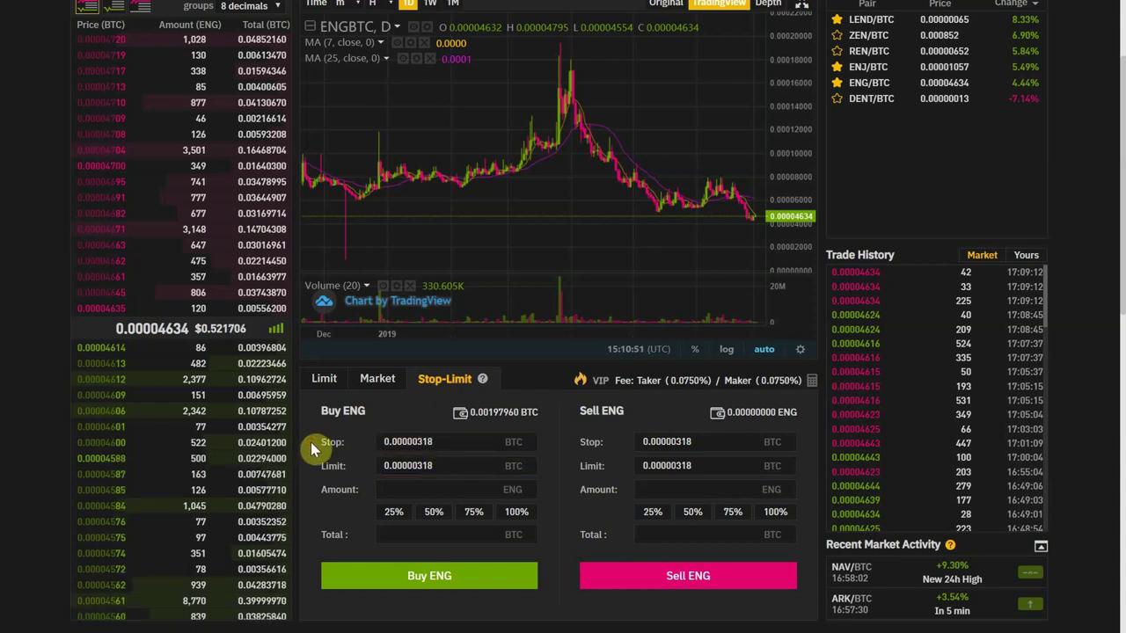
left_click(435, 443)
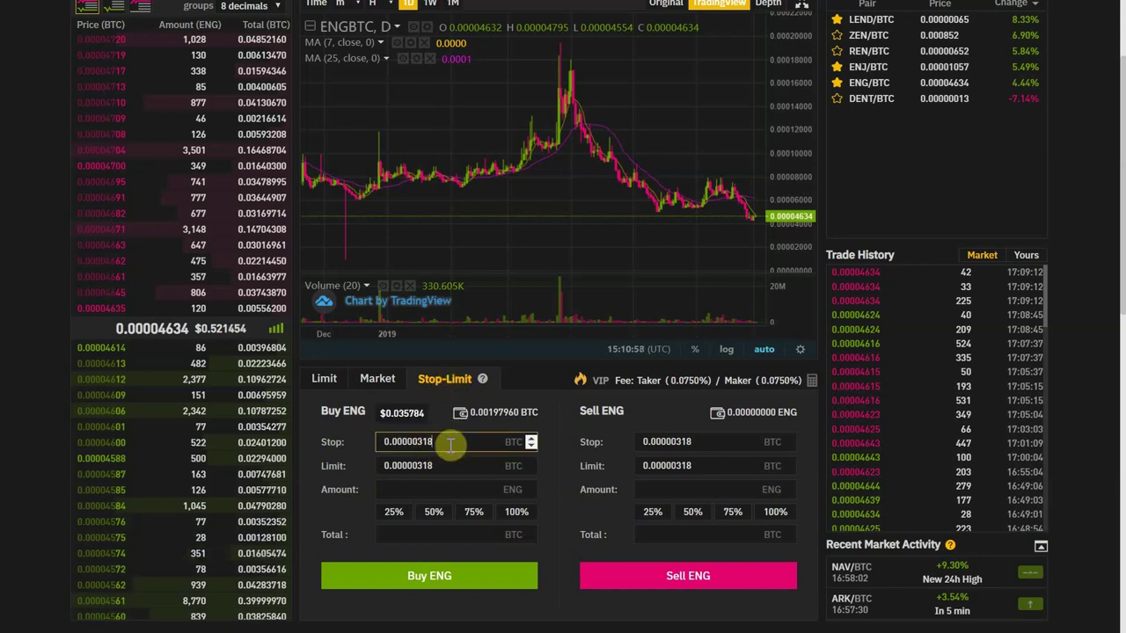
left_click(482, 379)
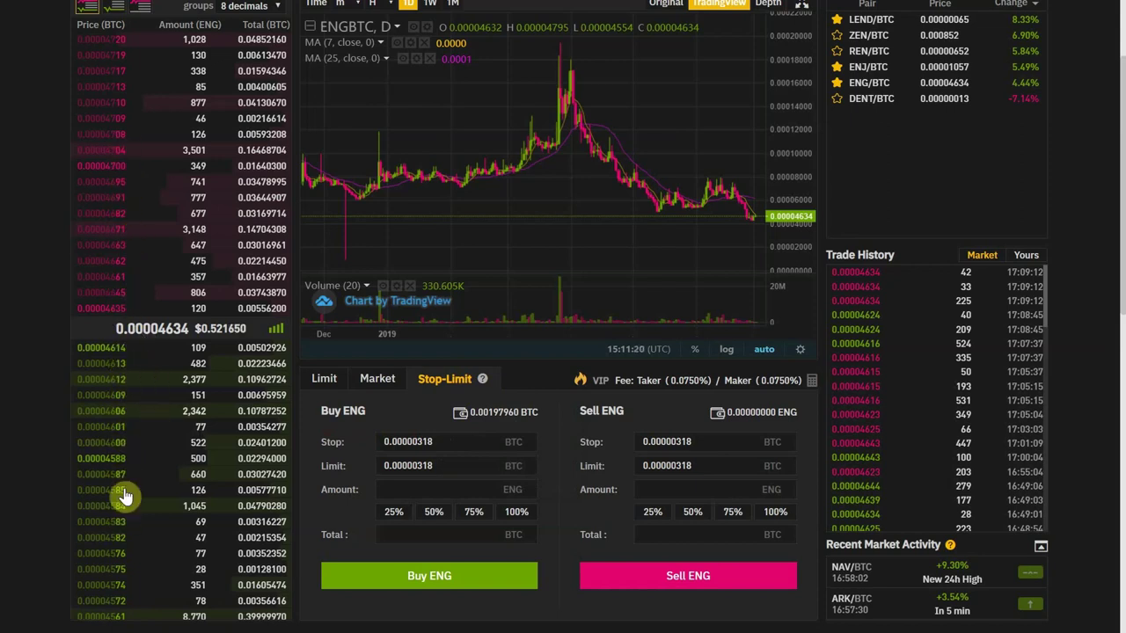
Step: Fill the stop-limit prices from the 0.00004572 bid in the order book and set the buy limit price to 0.00004578 BTC
left_click(127, 603)
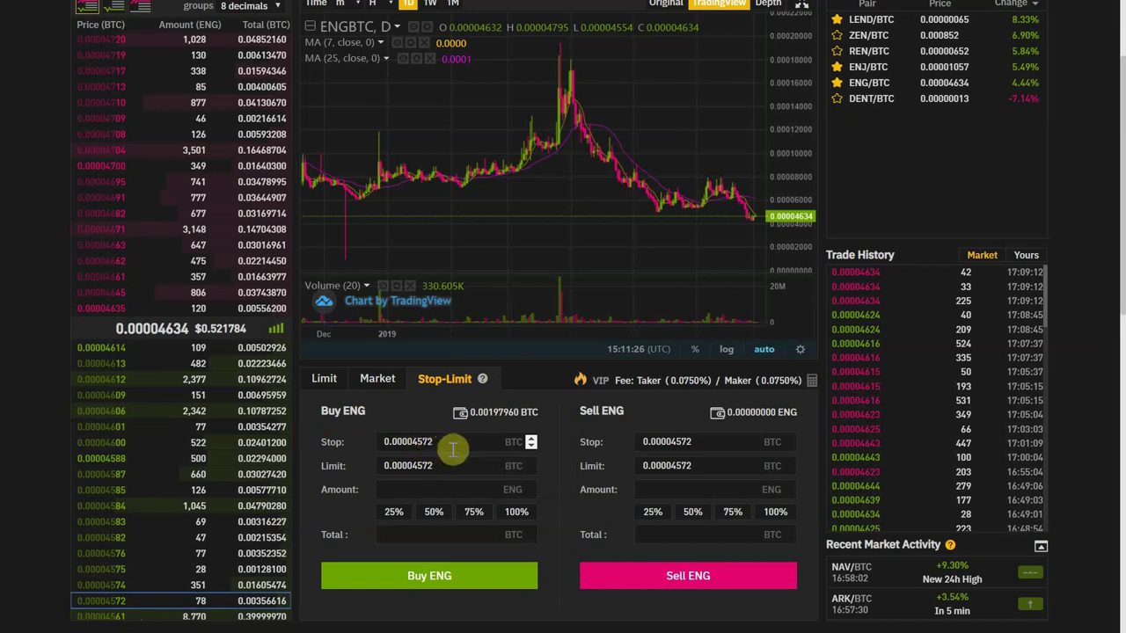
left_click_drag(419, 441, 434, 442)
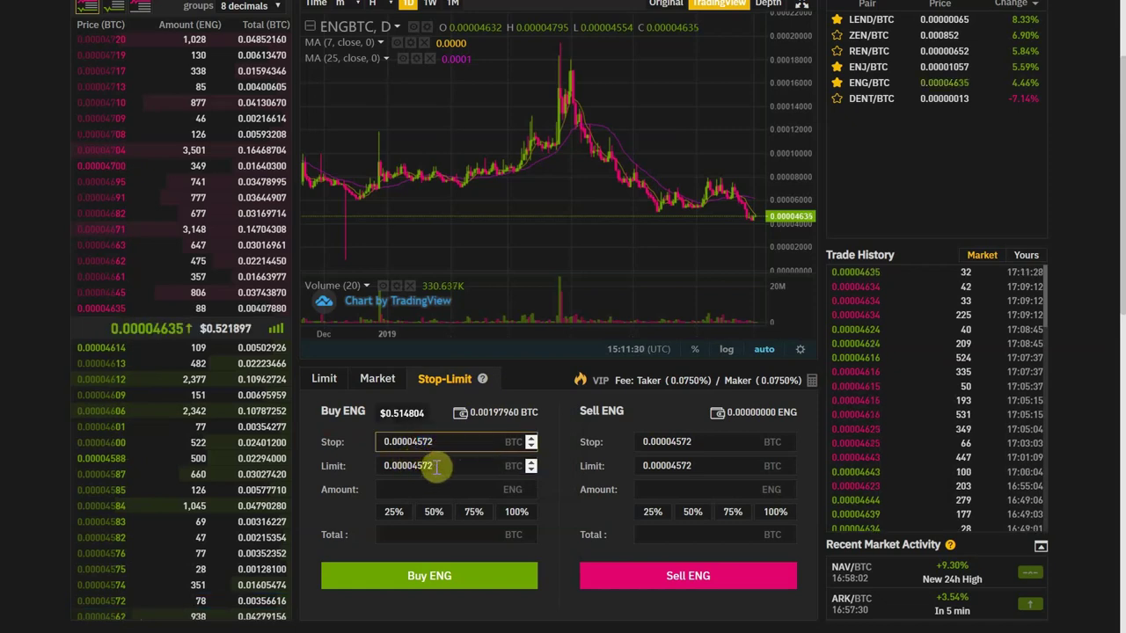
left_click_drag(433, 466, 459, 470)
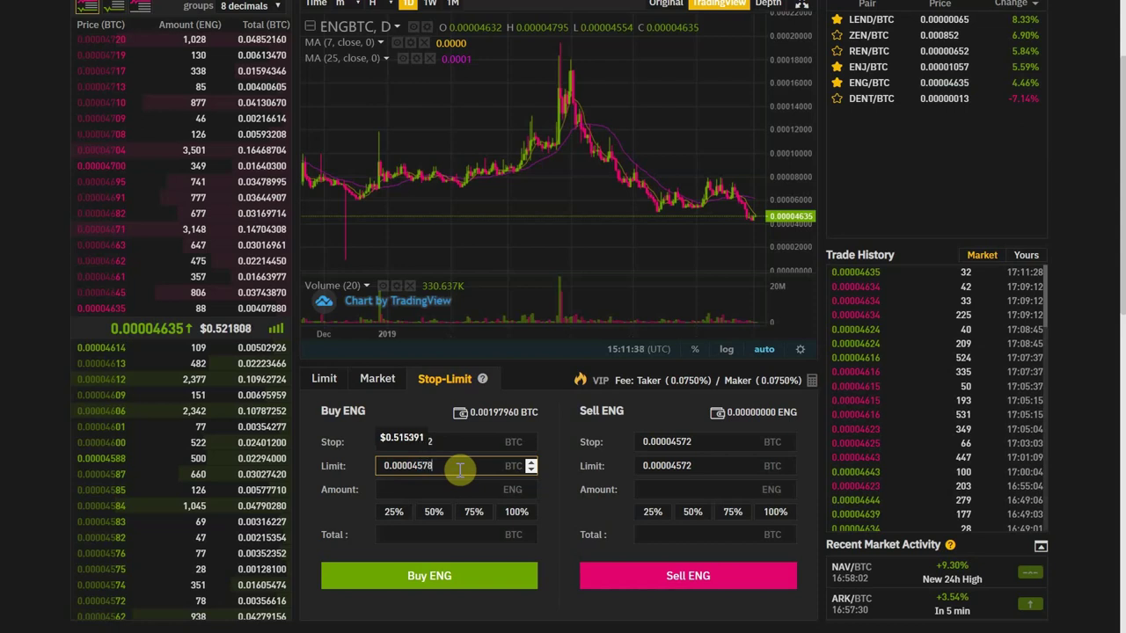
left_click(424, 424)
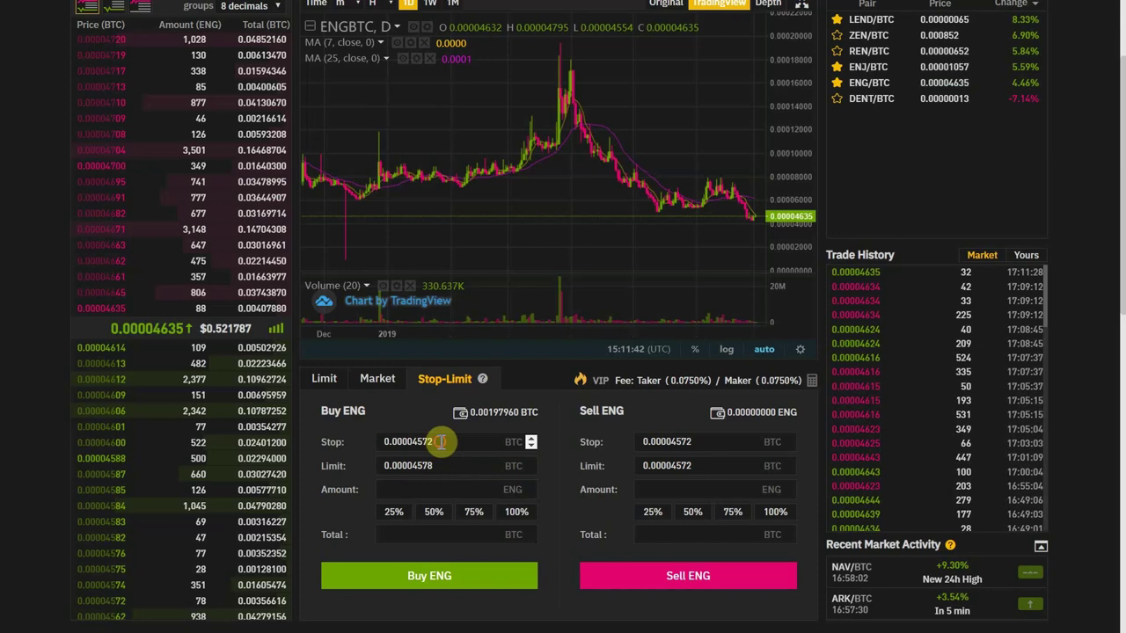
Step: Set the limit price of the ENG stop-limit buy order to 0.00004575 BTC
double_click(440, 443)
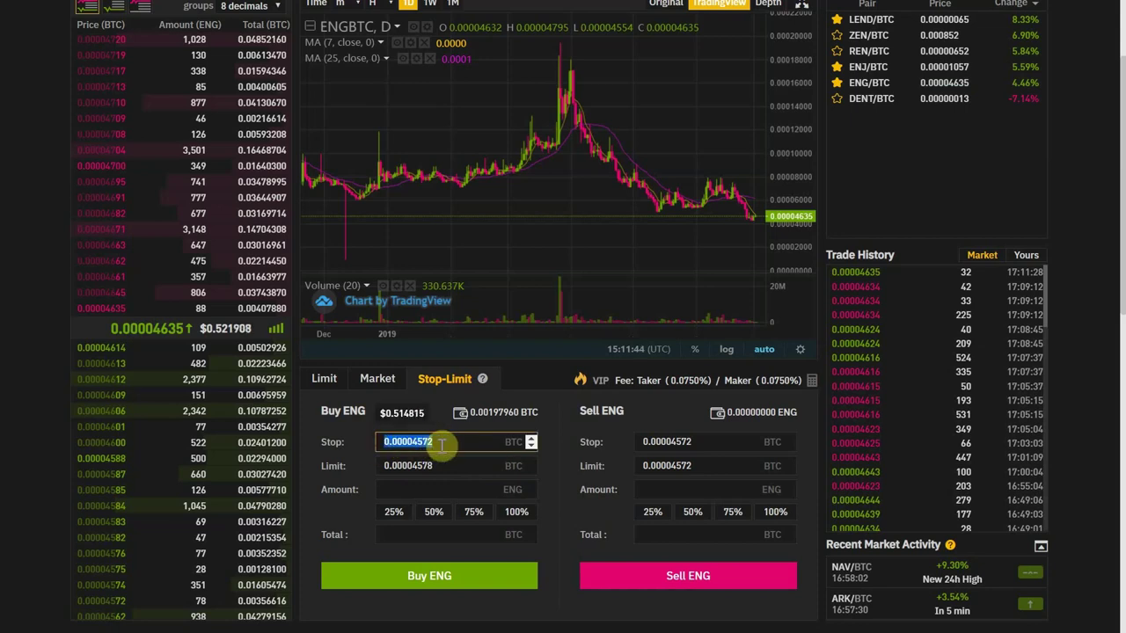
left_click_drag(444, 467, 374, 466)
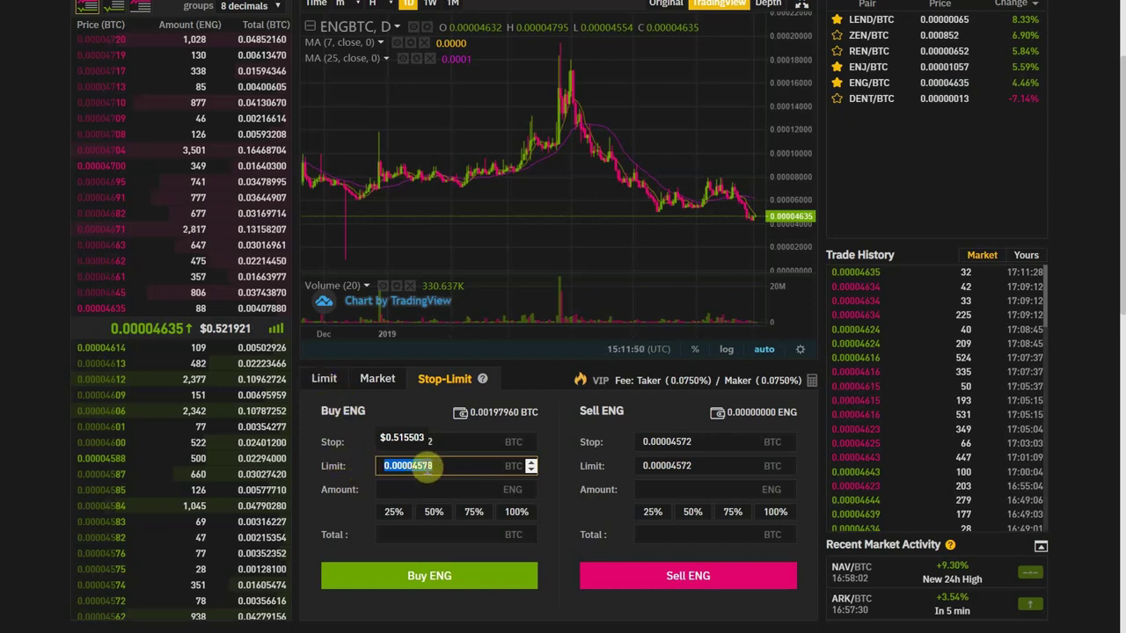
left_click_drag(429, 466, 464, 467)
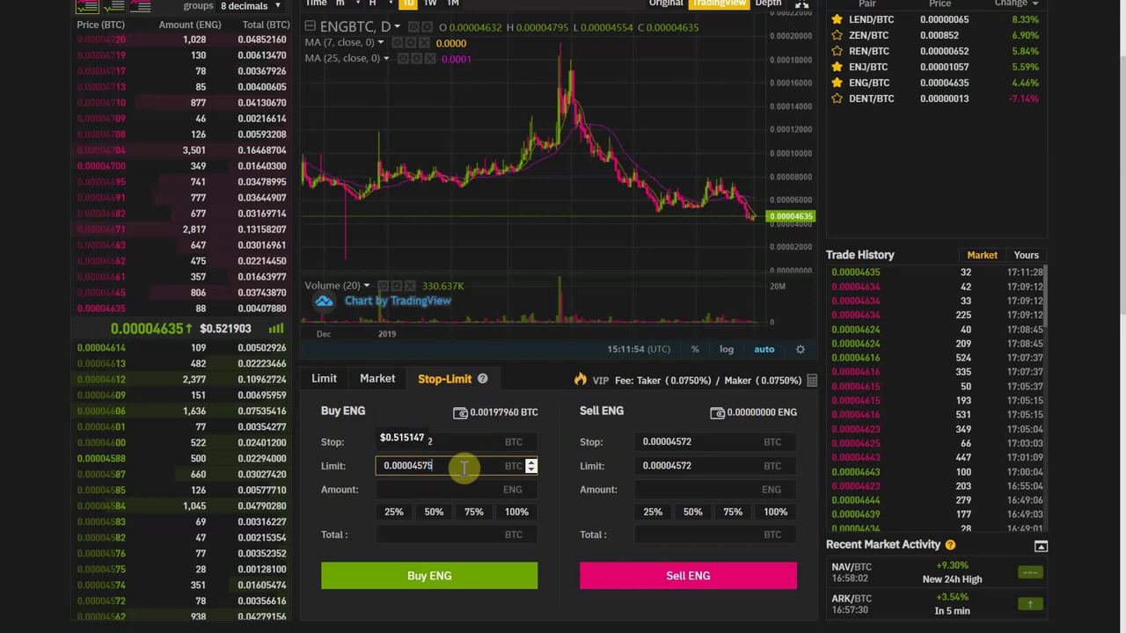
left_click(400, 418)
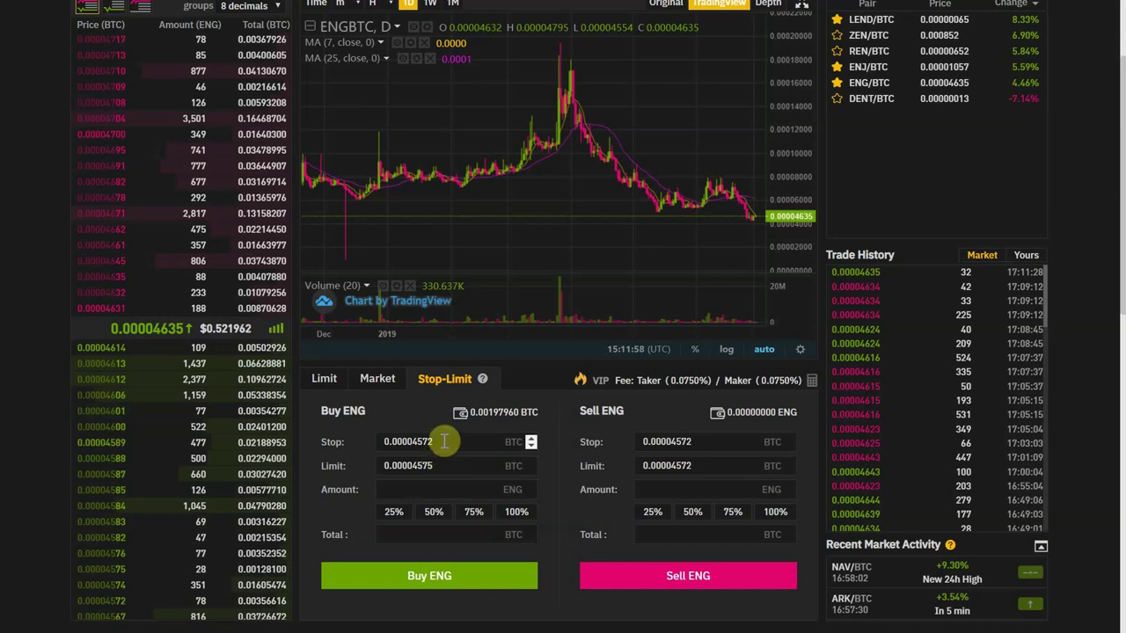
Step: Set the buy order's limit price to 0.00004565 BTC, below its stop price
left_click_drag(449, 442, 358, 443)
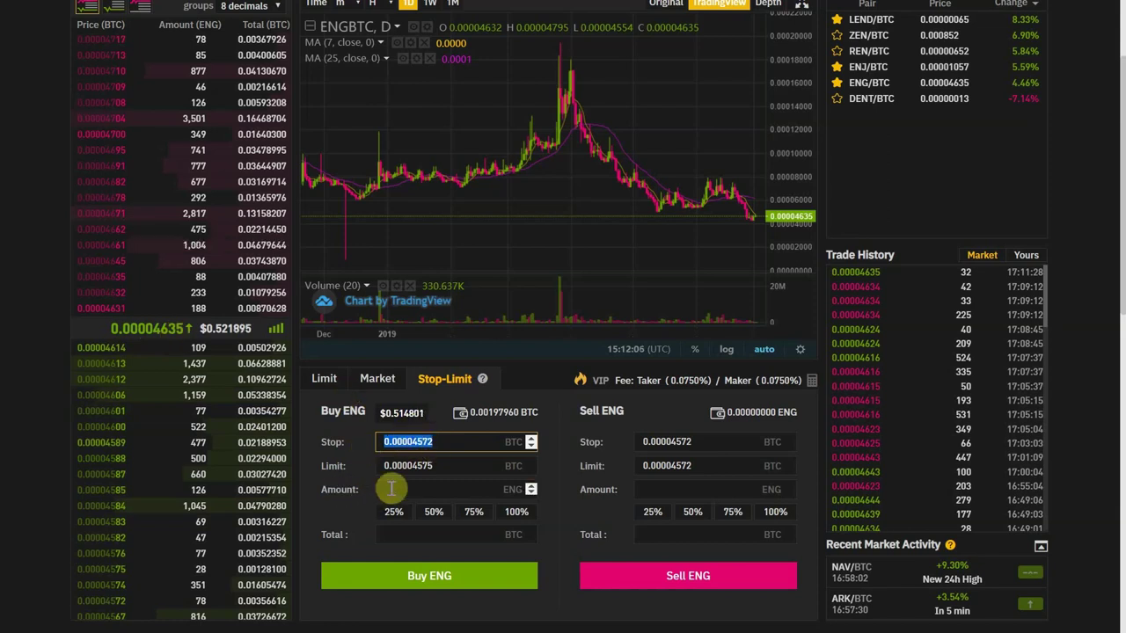
left_click(340, 470)
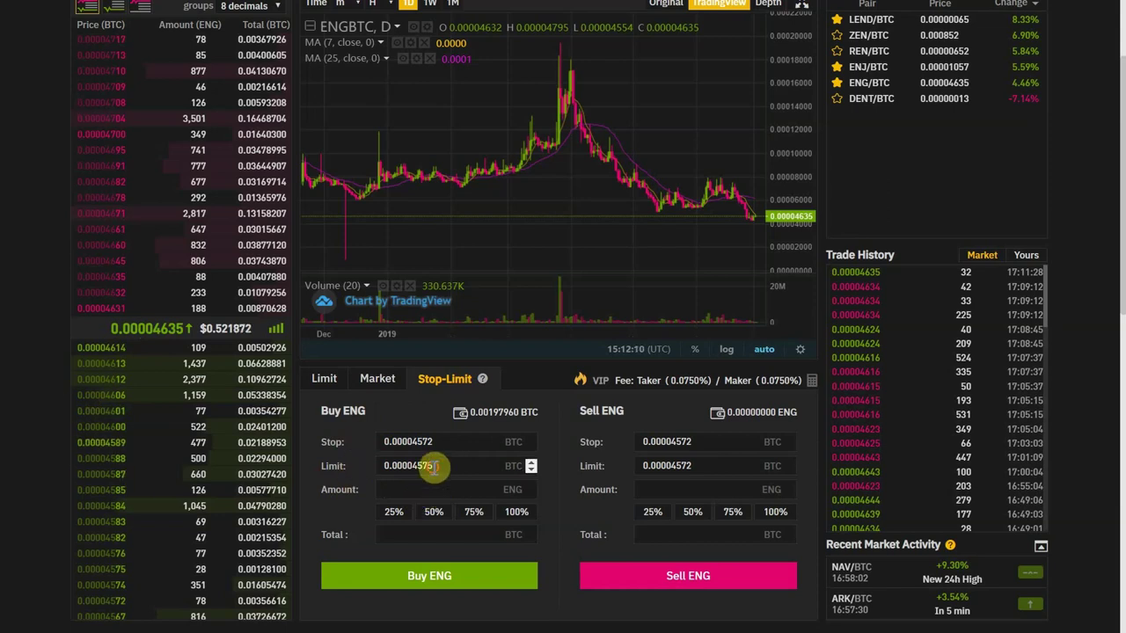
left_click_drag(402, 466, 427, 470)
type("004575")
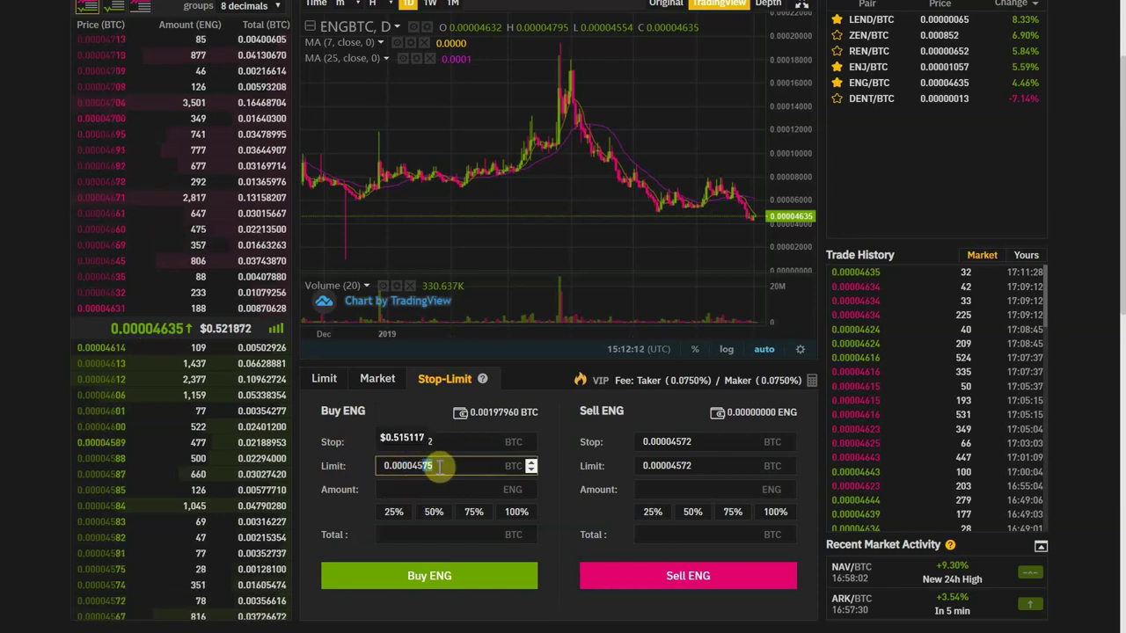
left_click(387, 426)
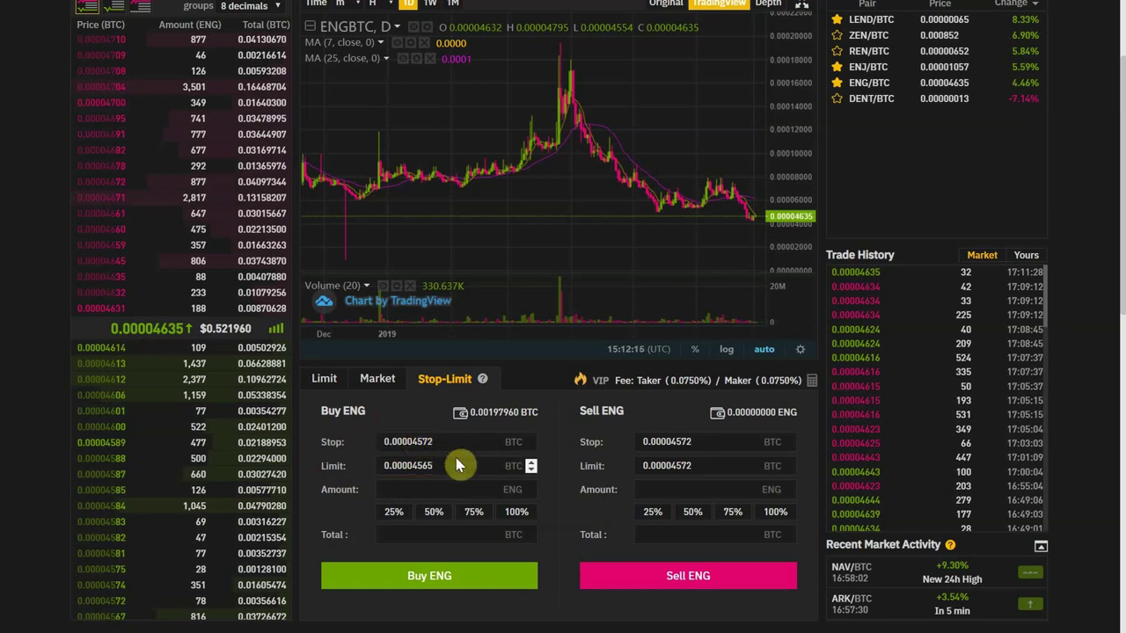
Step: Set the ENG stop-limit buy order's limit price to 0.00004574 BTC, slightly above its stop price
left_click(419, 471)
left_click_drag(418, 473, 455, 473)
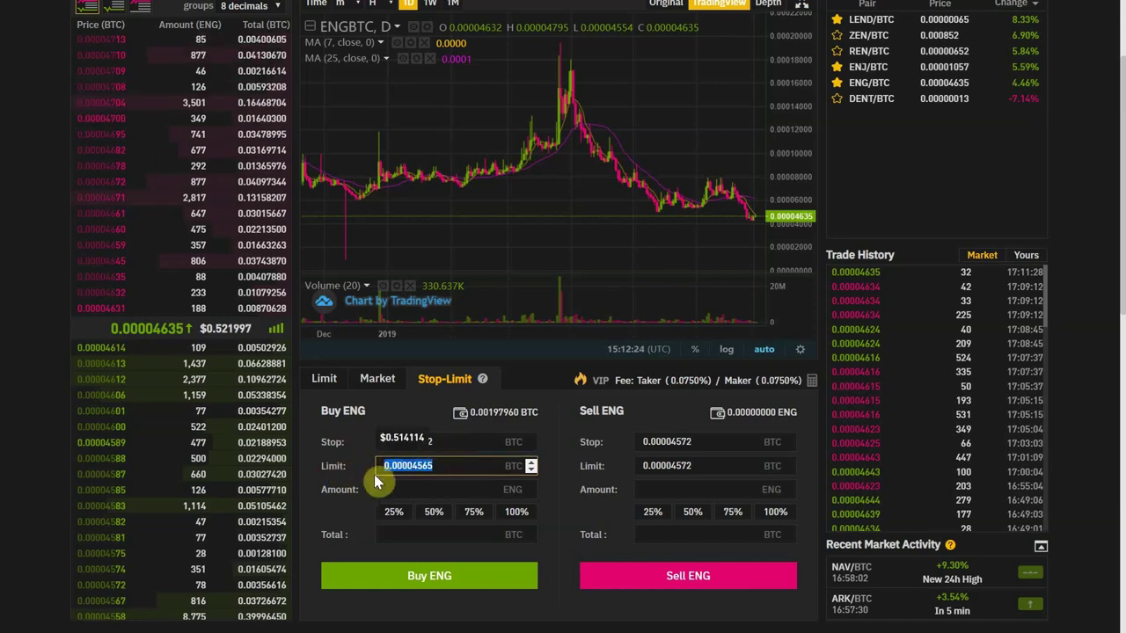
left_click(446, 444)
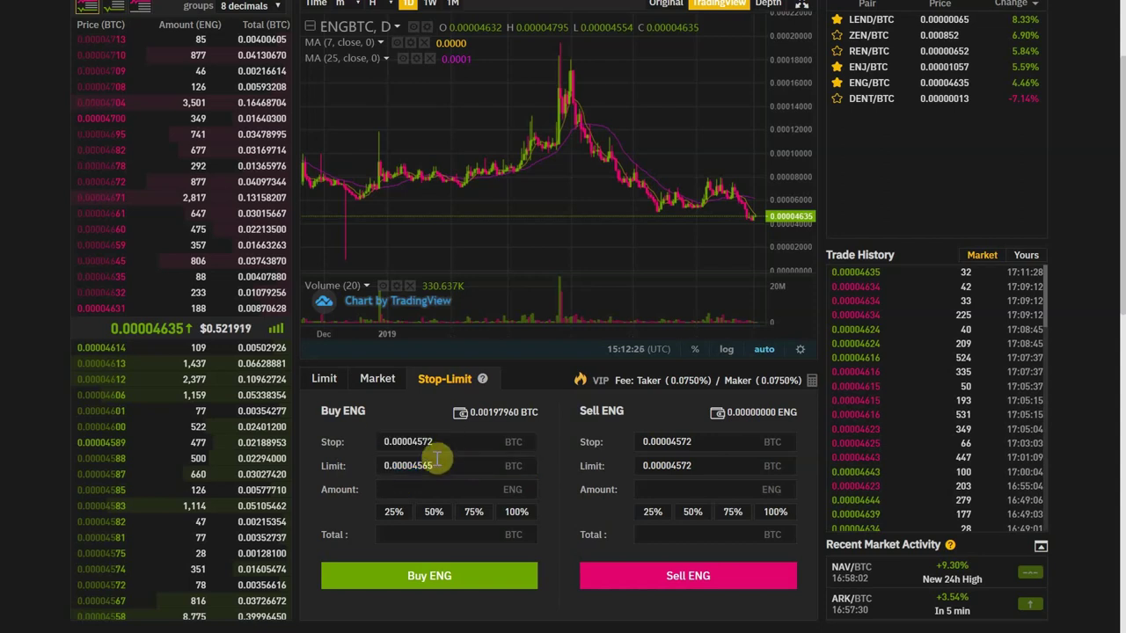
left_click(424, 464)
double_click(436, 466)
left_click_drag(422, 466, 444, 468)
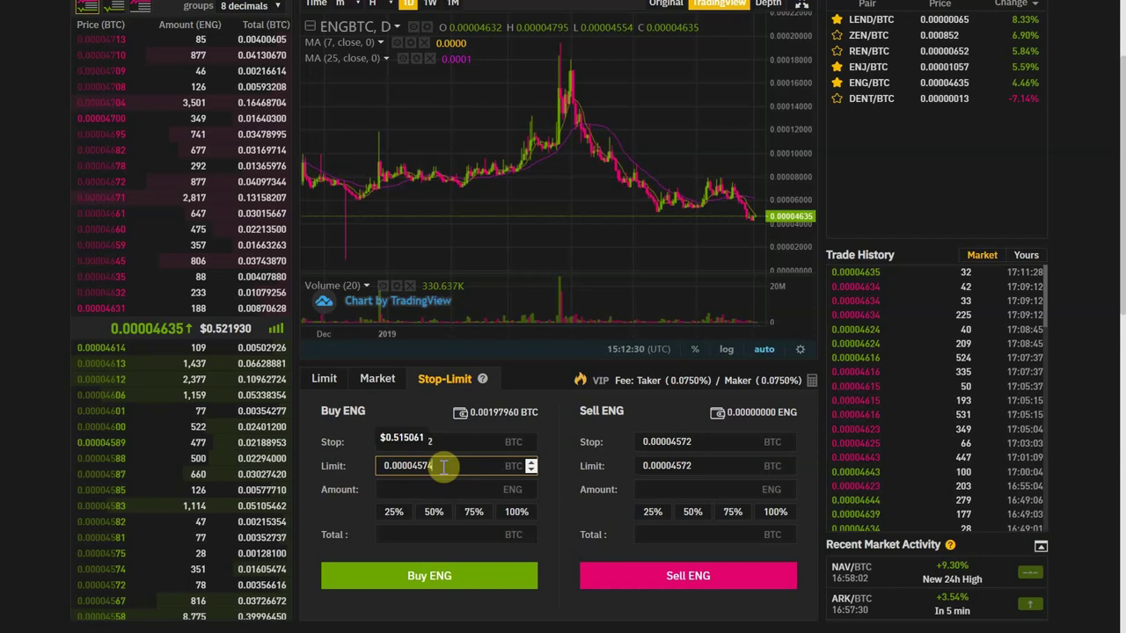
Step: Compare the buy order's stop and limit prices, and check the plain limit order form against the stop-limit form
left_click(413, 420)
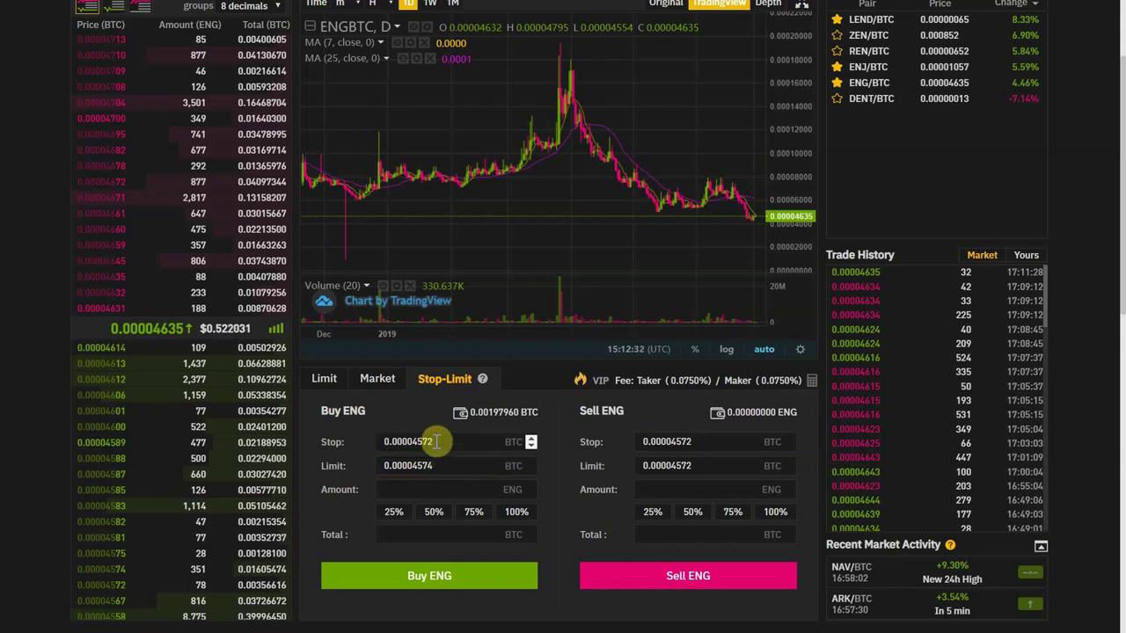
left_click(434, 441)
left_click_drag(422, 466, 467, 470)
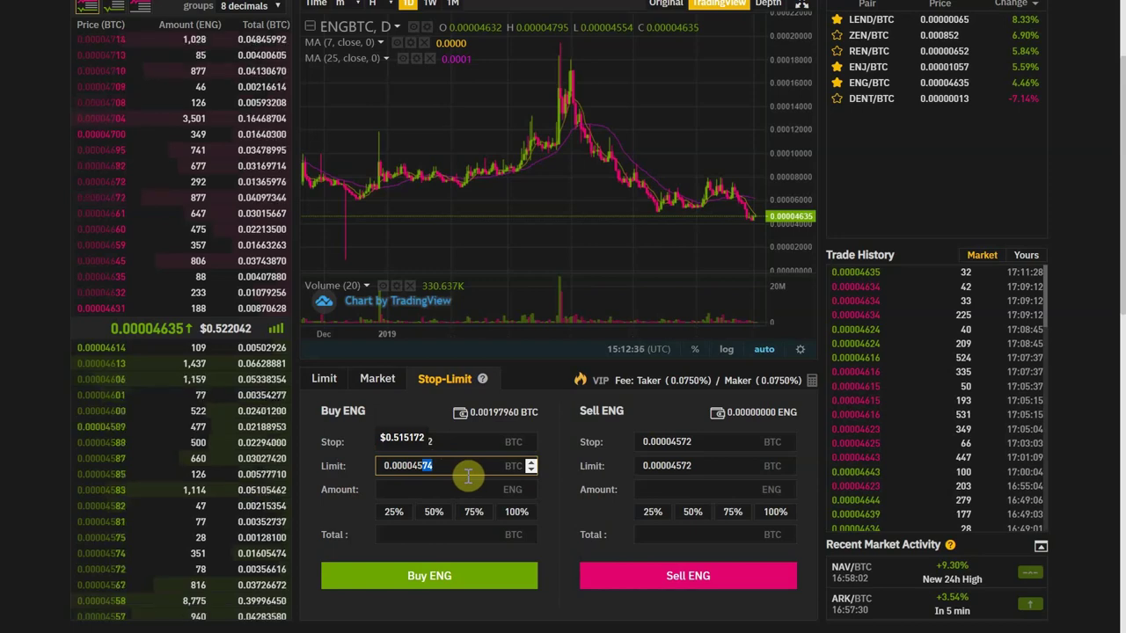
left_click(464, 470)
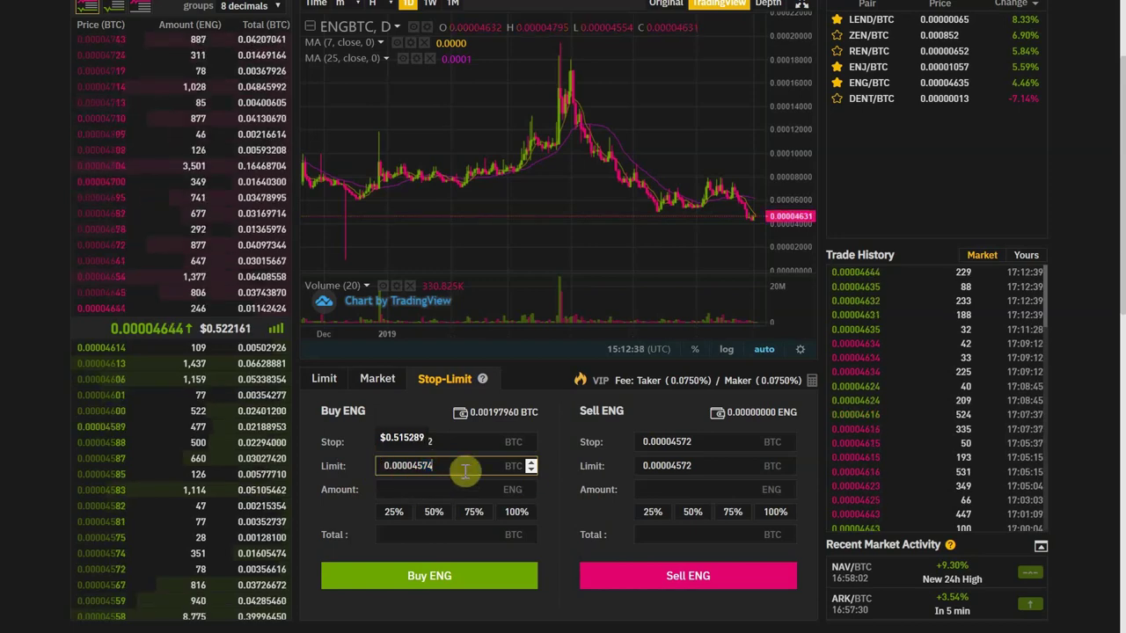
left_click(425, 427)
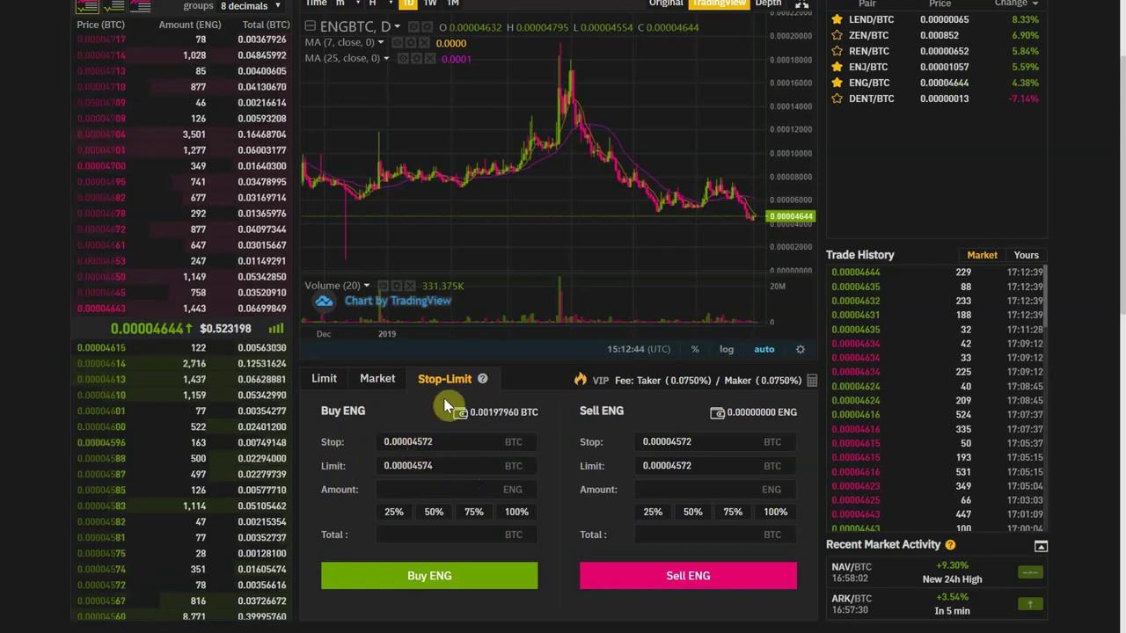
left_click(324, 379)
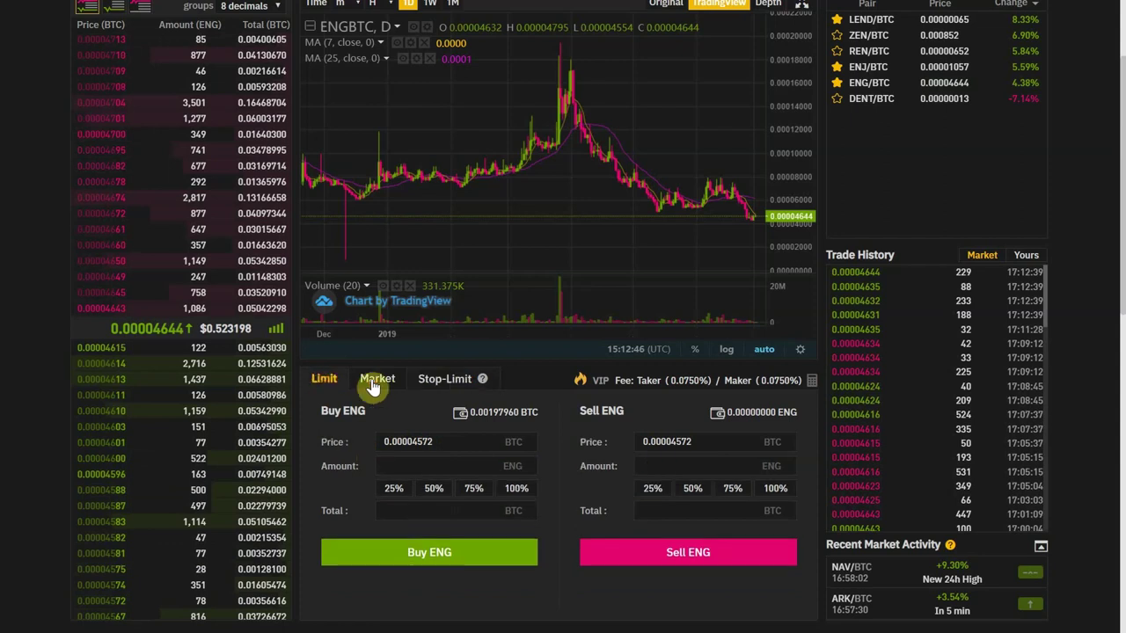
left_click(442, 383)
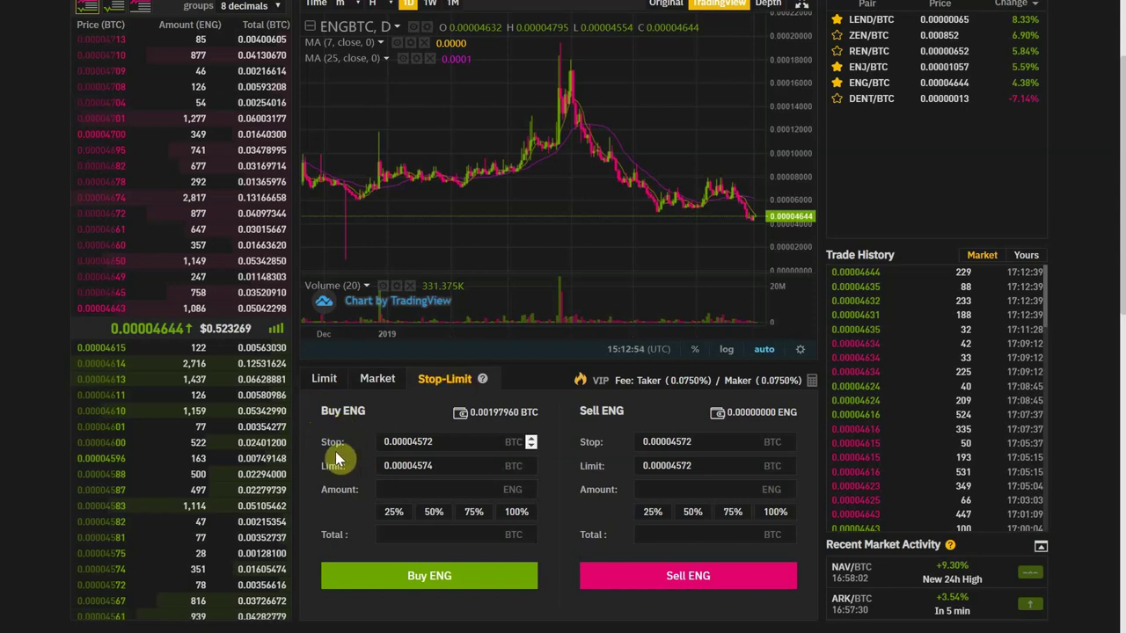
left_click(390, 449)
left_click_drag(419, 467, 473, 467)
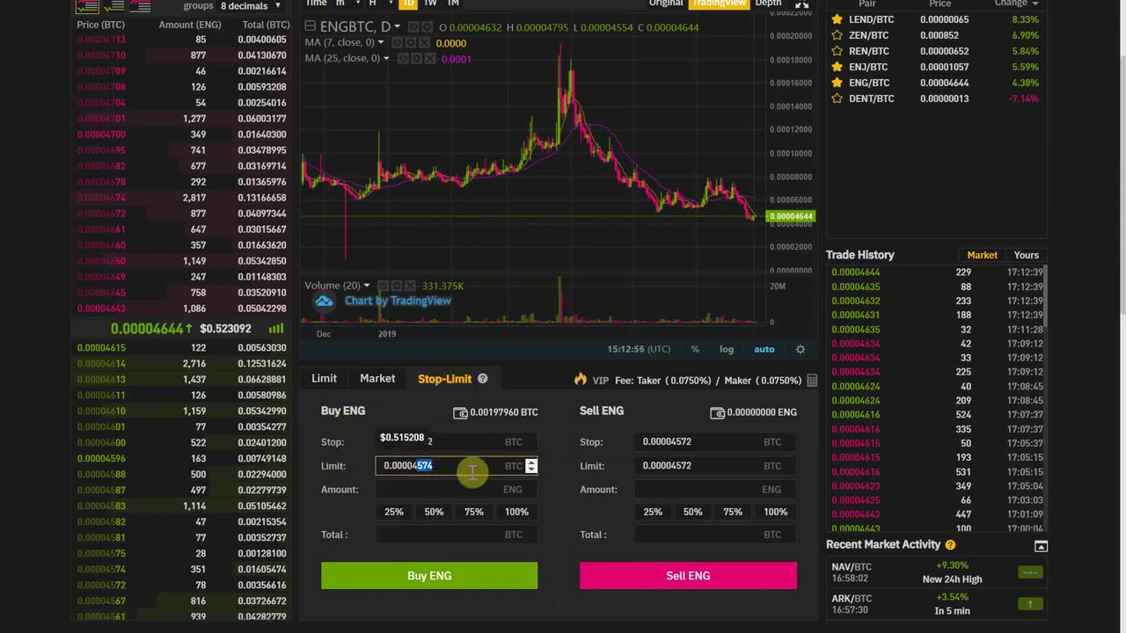
Step: Set the ENG buy amount to 100% of the available BTC balance
left_click(423, 489)
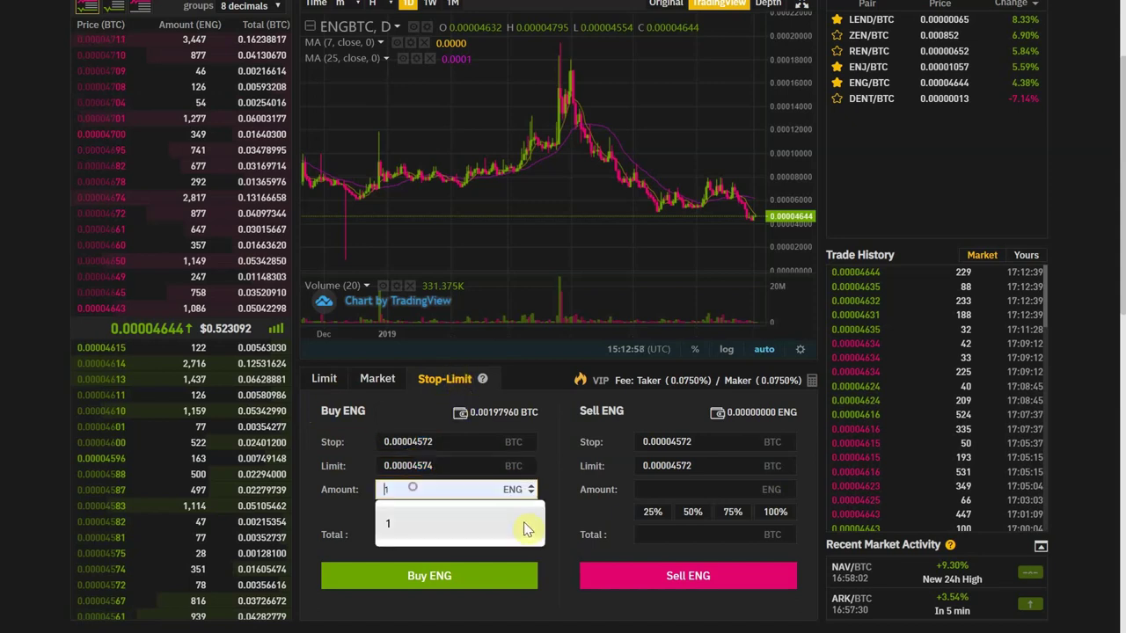
left_click(540, 525)
left_click(519, 514)
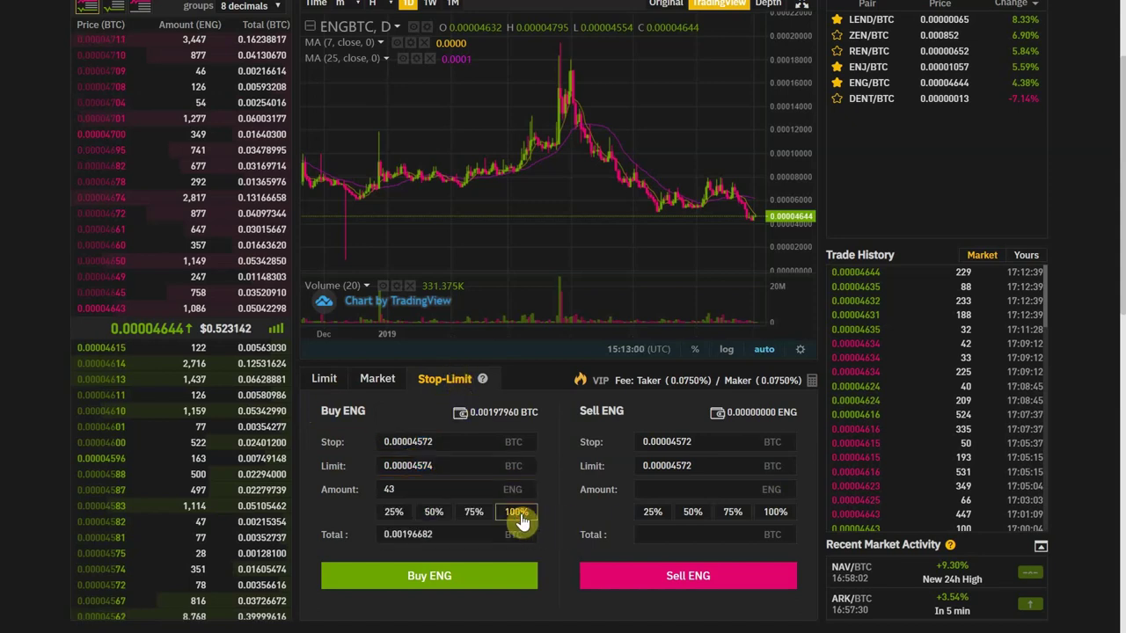
Step: Set the buy order's stop price to 0.00004560 BTC and limit price to 0.00004565 BTC, and submit it for confirmation
left_click(434, 442)
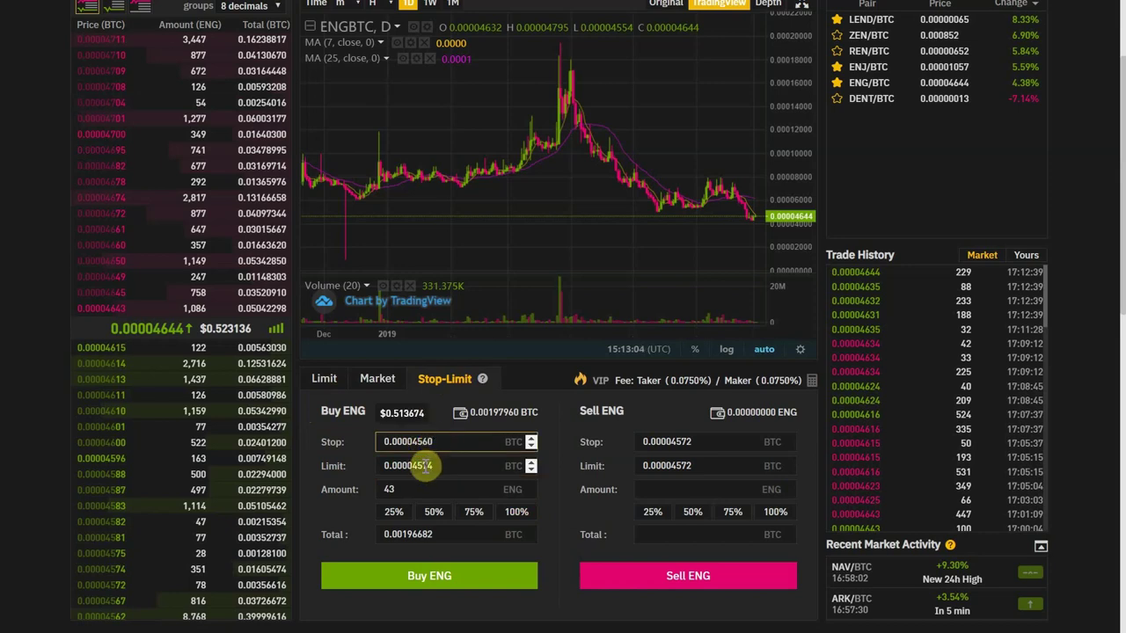
left_click_drag(420, 467, 442, 466)
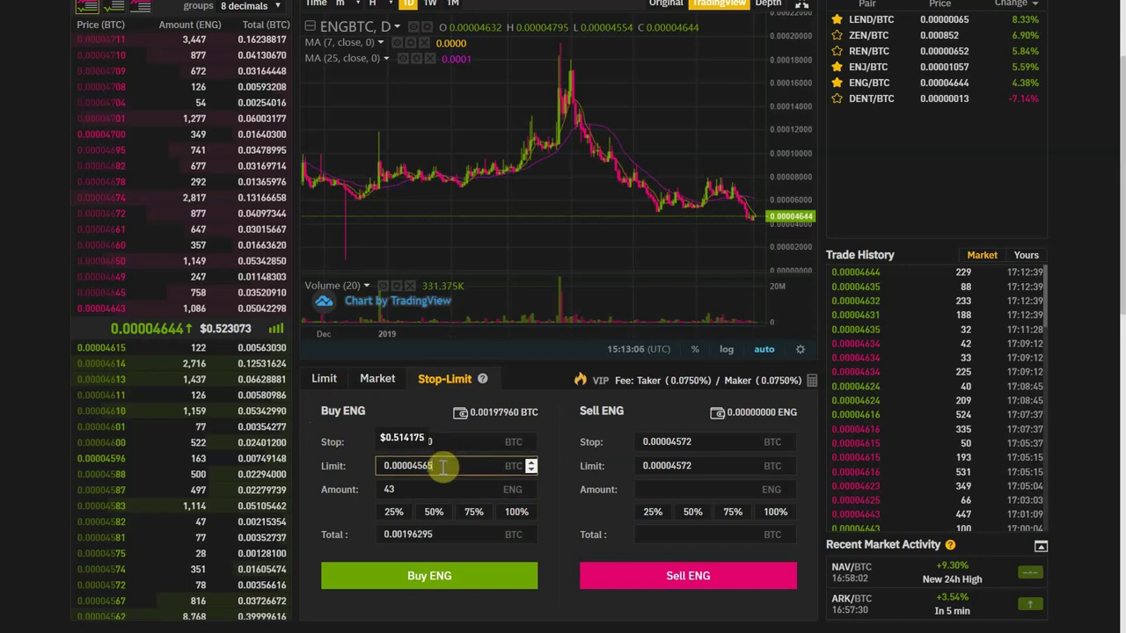
left_click(429, 586)
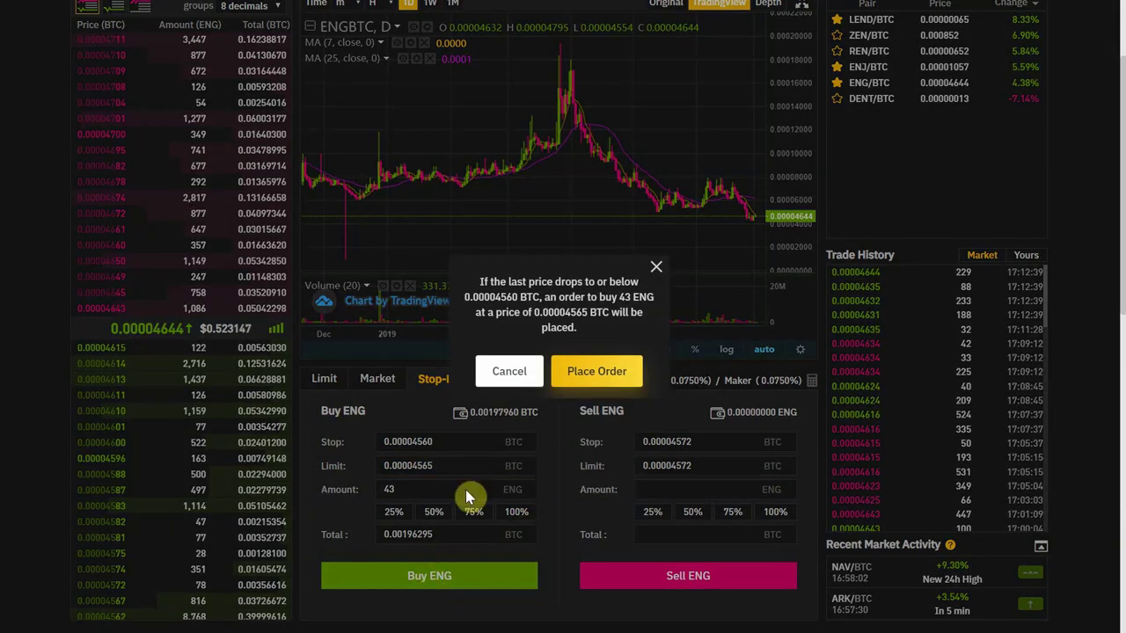
Step: Read through the trigger conditions in the confirmation and place the stop-limit order to buy 43 ENG
left_click_drag(516, 282, 632, 282)
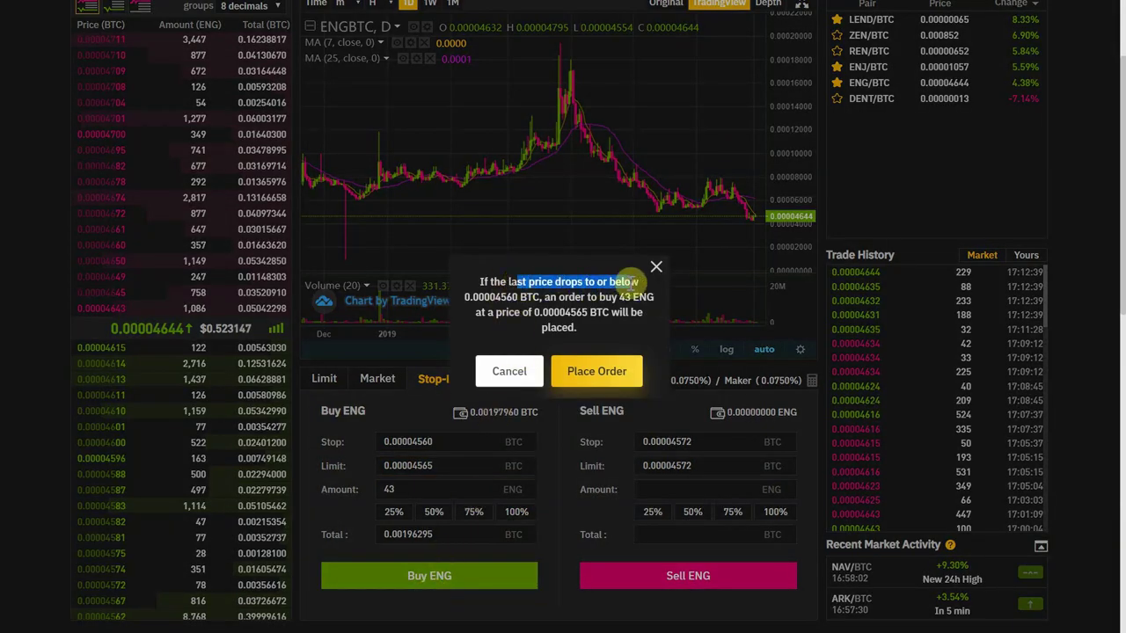
left_click(641, 281)
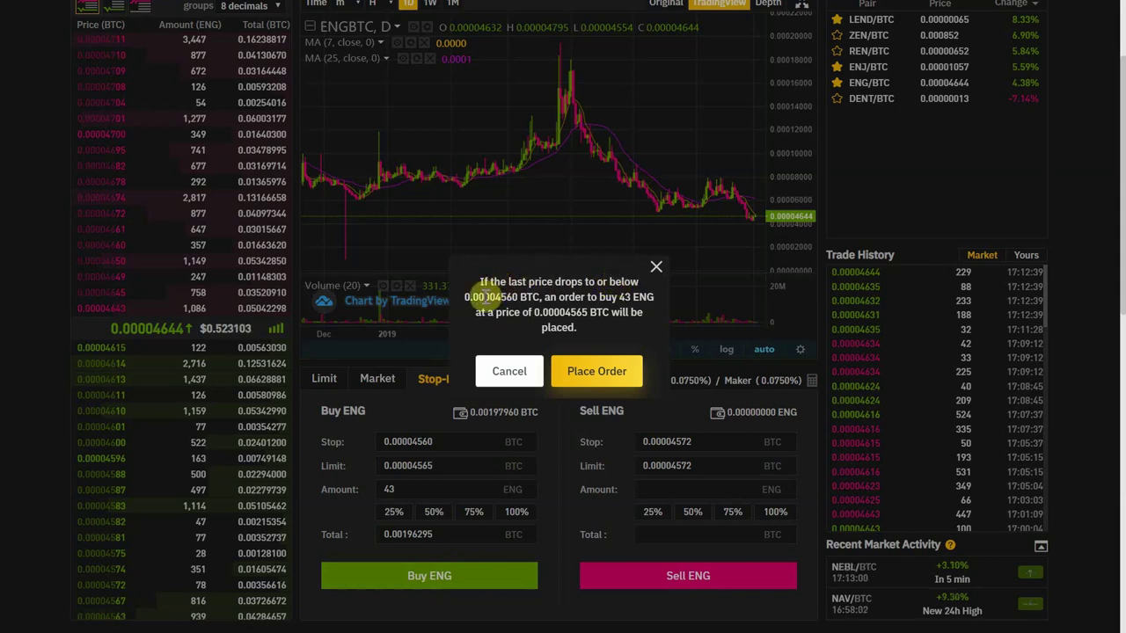
left_click_drag(486, 297, 592, 329)
left_click(594, 328)
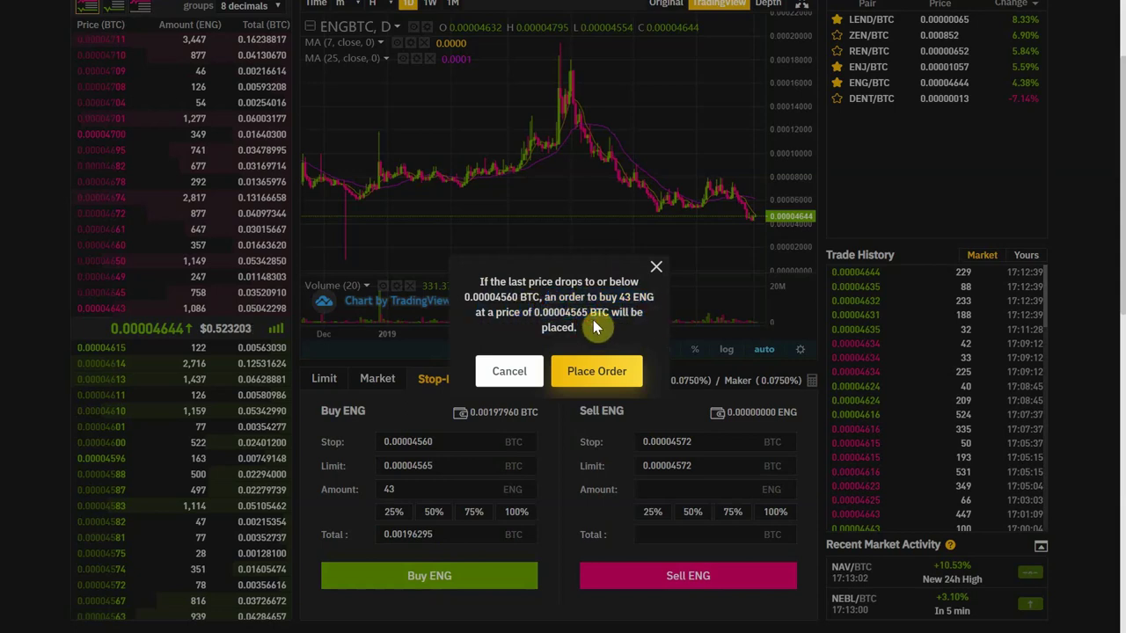
triple_click(497, 281)
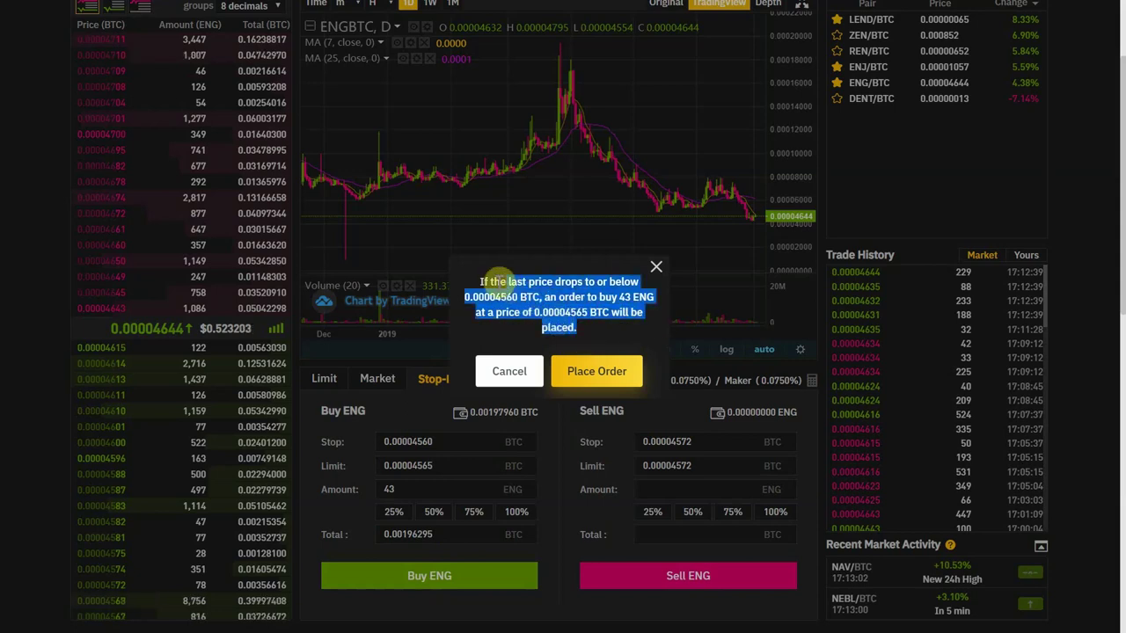
left_click(478, 286)
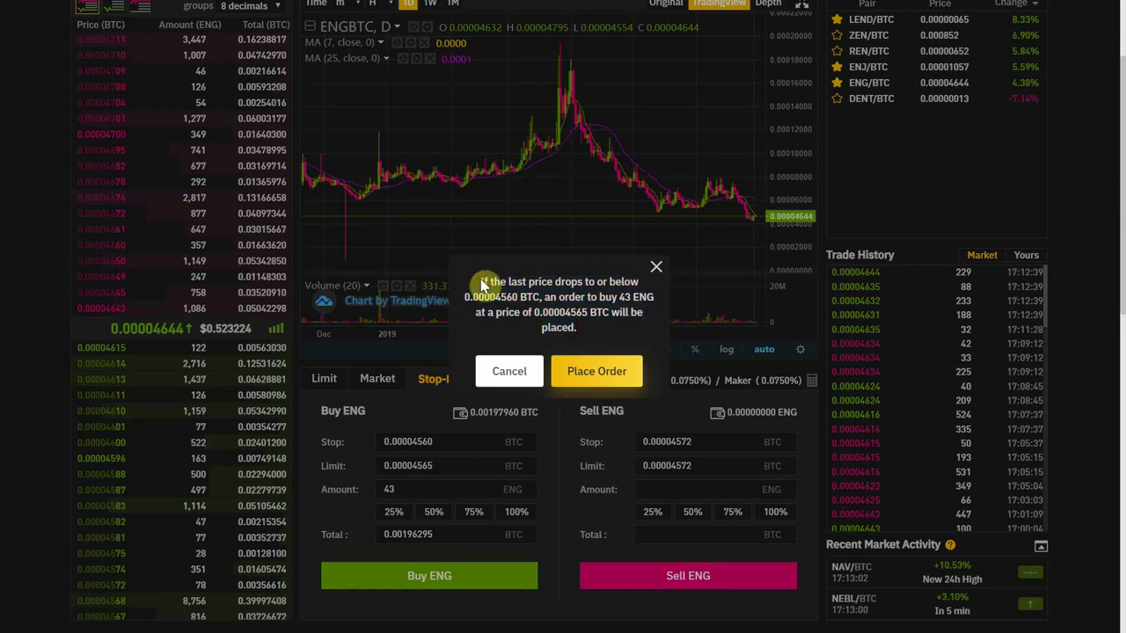
left_click(587, 385)
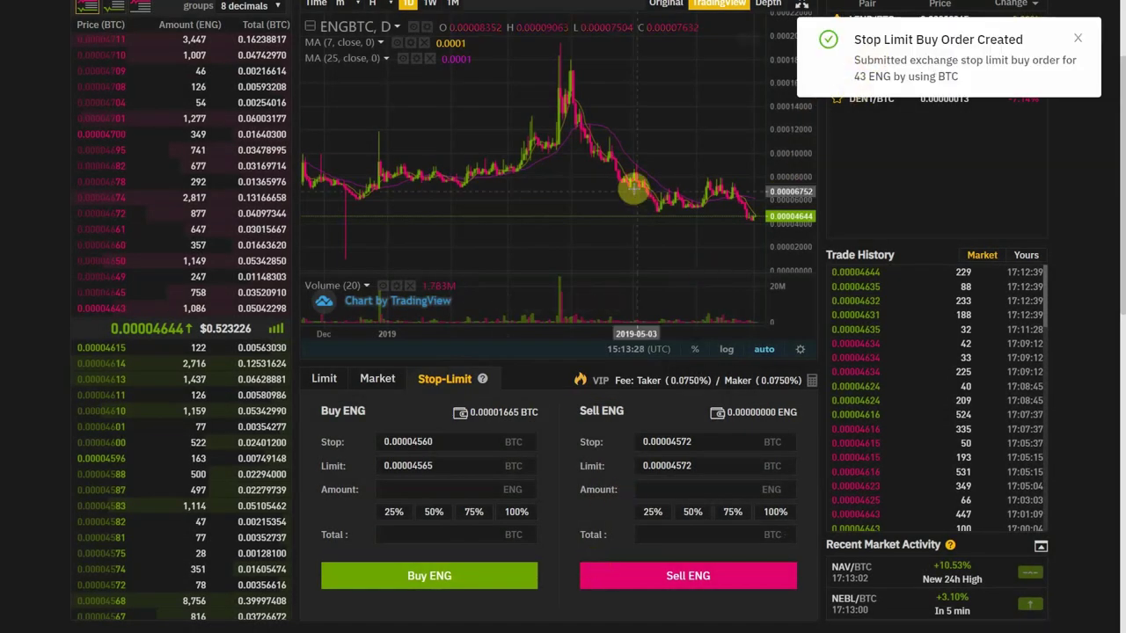
Step: Check the newly placed ENG/BTC stop-limit order in the open orders list
scroll(154, 438, "down", 3)
scroll(171, 422, "up", 2)
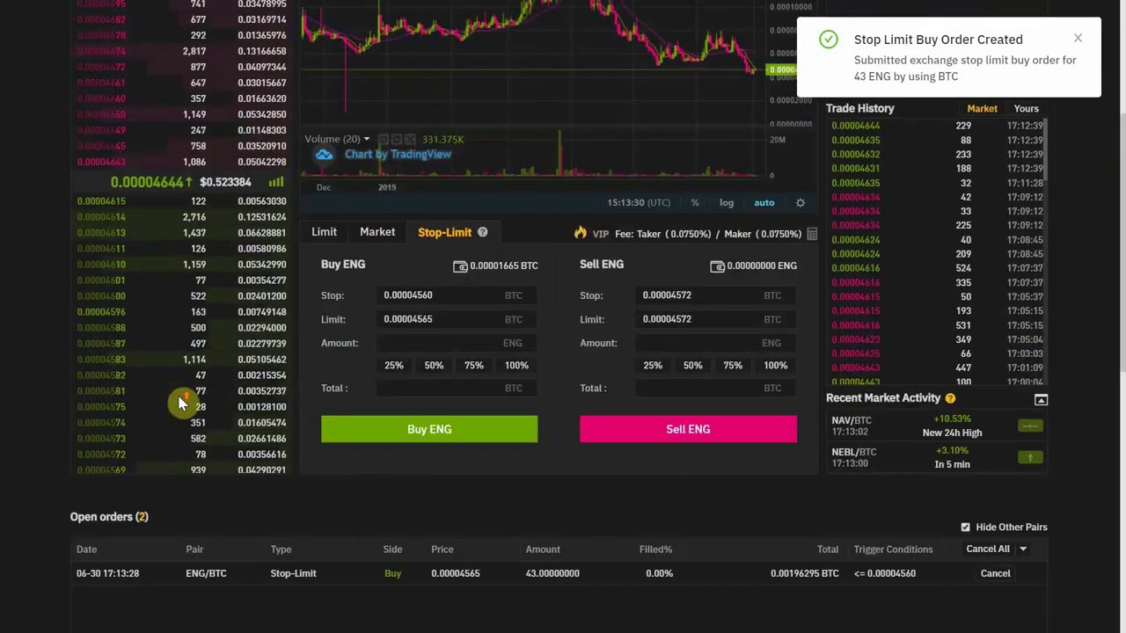
scroll(150, 328, "up", 4)
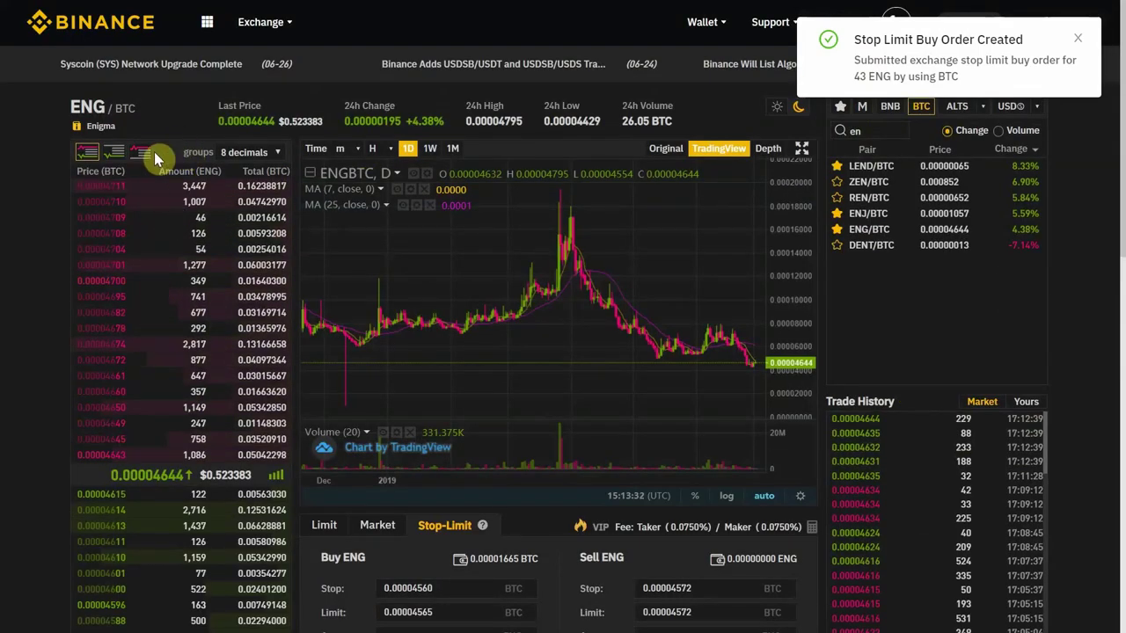
Step: Show only the buy orders in the ENG/BTC order book and look through the bids around the stop price
left_click(114, 152)
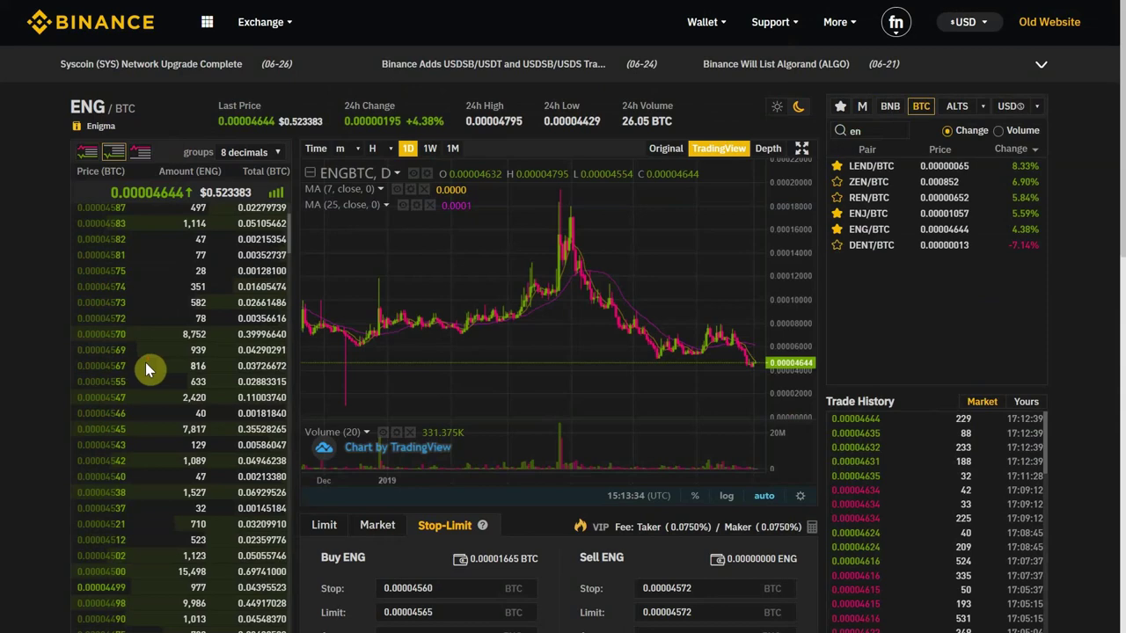
scroll(211, 484, "down", 3)
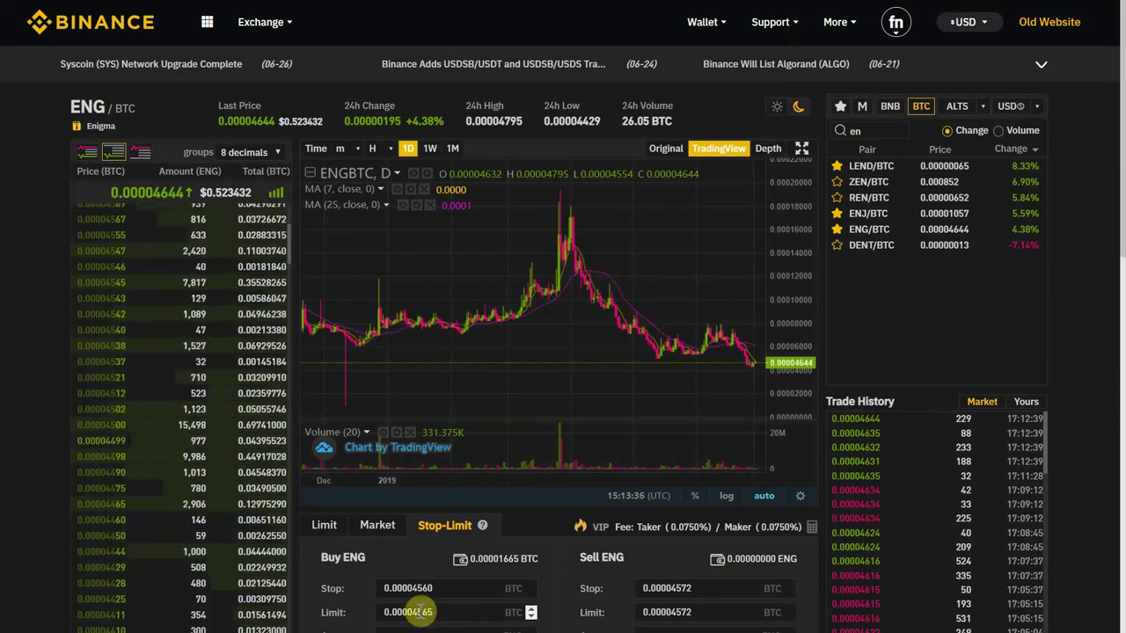
scroll(123, 344, "up", 1)
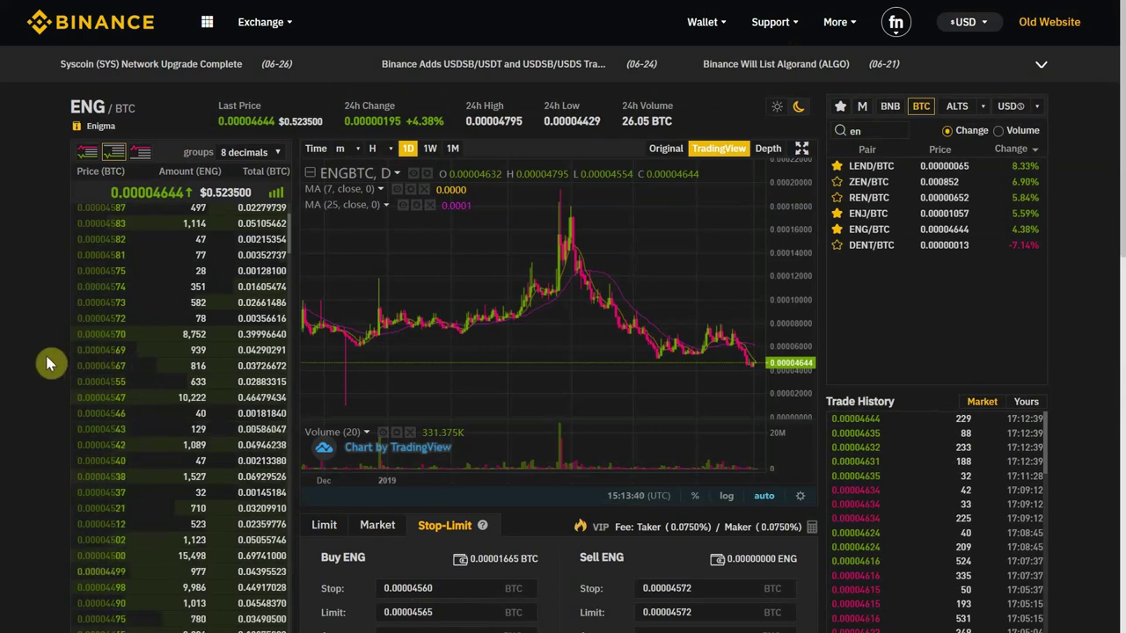
scroll(156, 319, "up", 1)
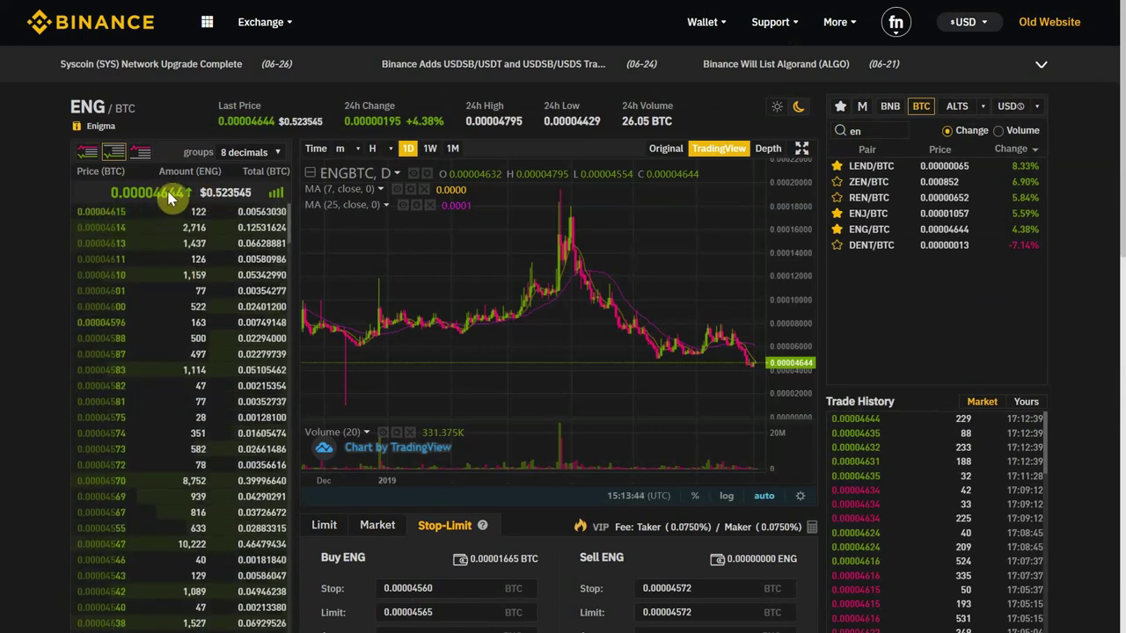
Step: Revisit the limit and market order forms for ENG and return to the stop-limit form
scroll(453, 525, "down", 3)
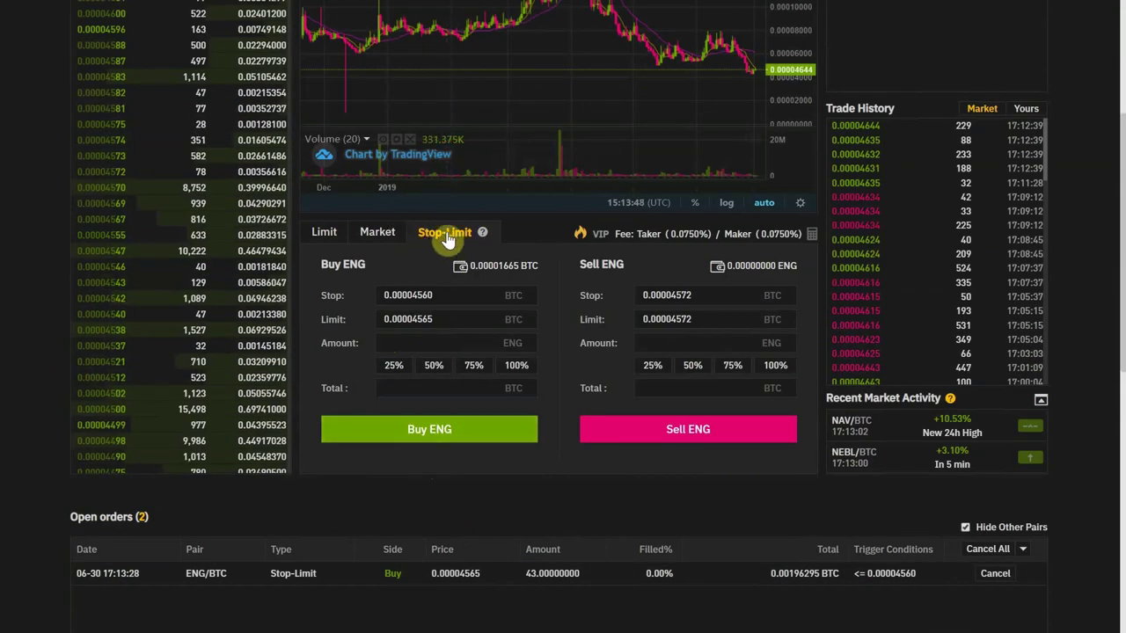
left_click(323, 233)
left_click(377, 232)
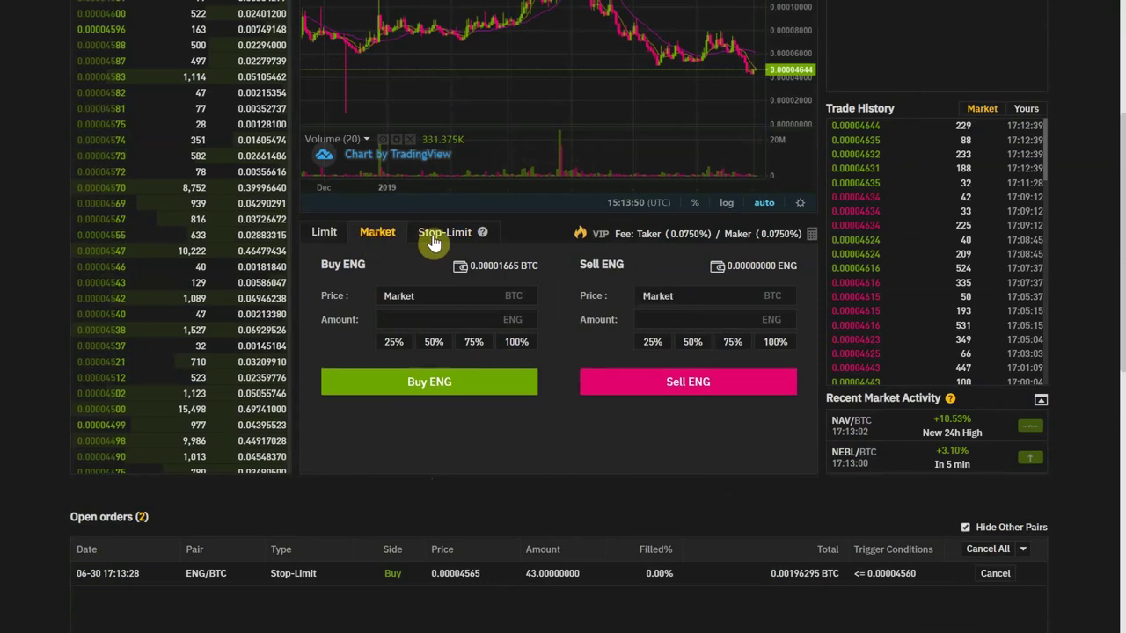
left_click(444, 232)
Step: Cancel the open stop-limit buy order for 43 ENG
scroll(450, 405, "up", 2)
scroll(492, 413, "down", 3)
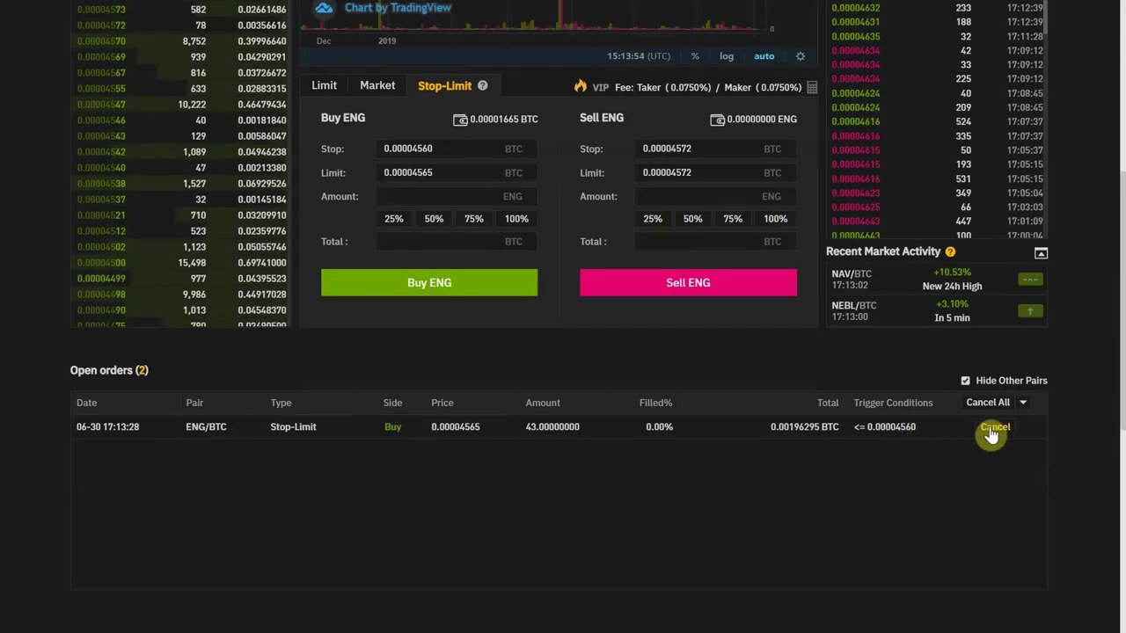
scroll(874, 452, "up", 5)
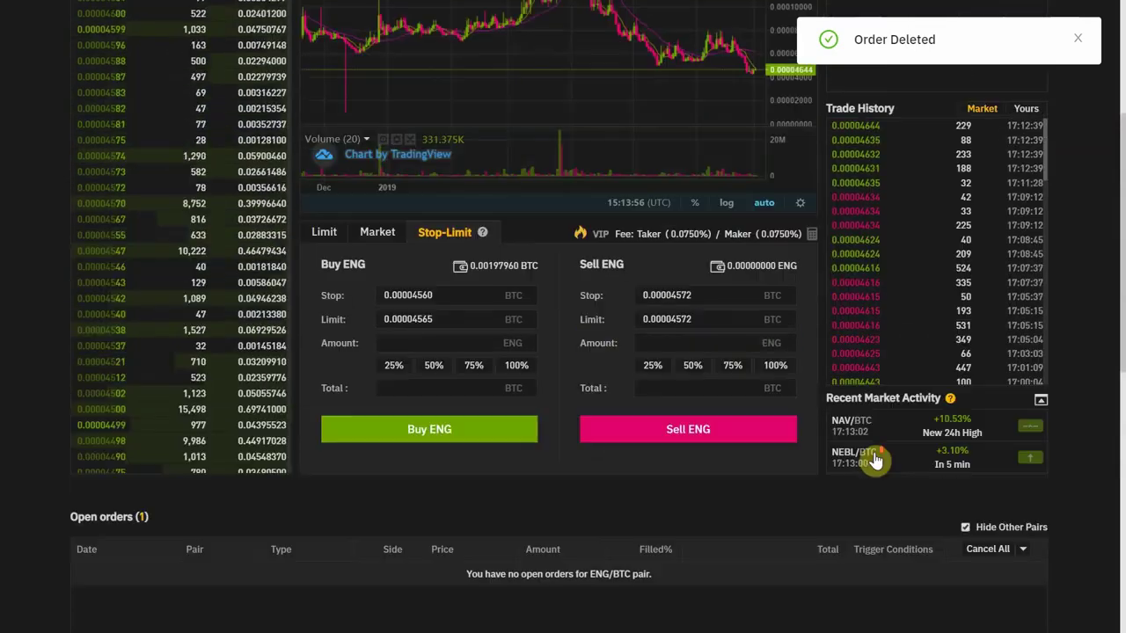
scroll(762, 485, "up", 2)
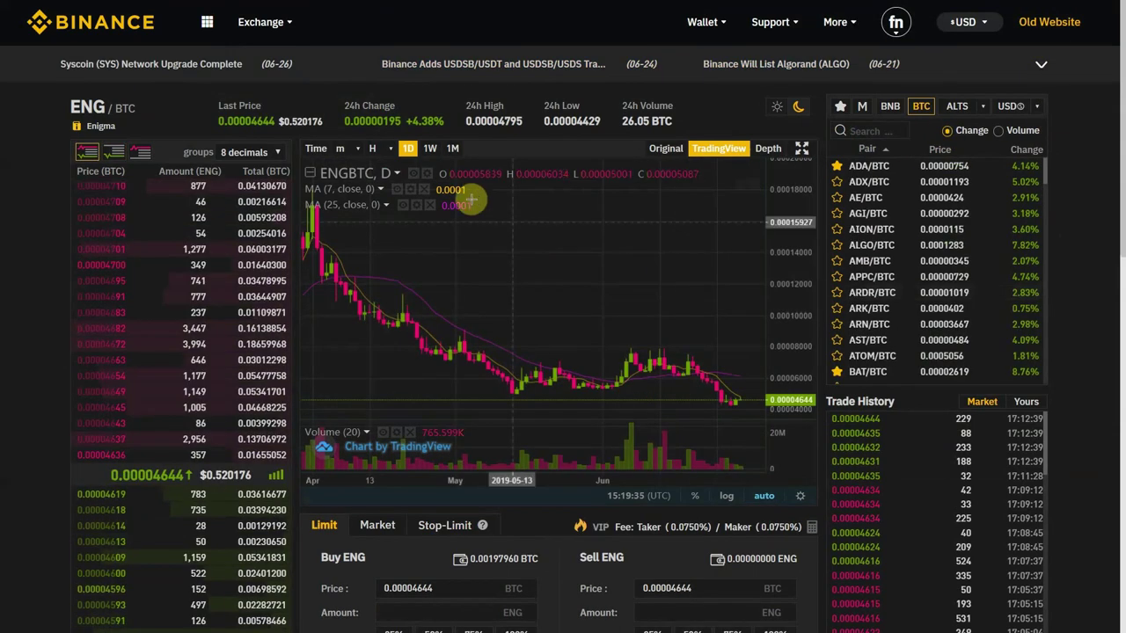
Step: Examine the VIP taker and maker trading fees shown above the ENG order form
scroll(201, 300, "down", 3)
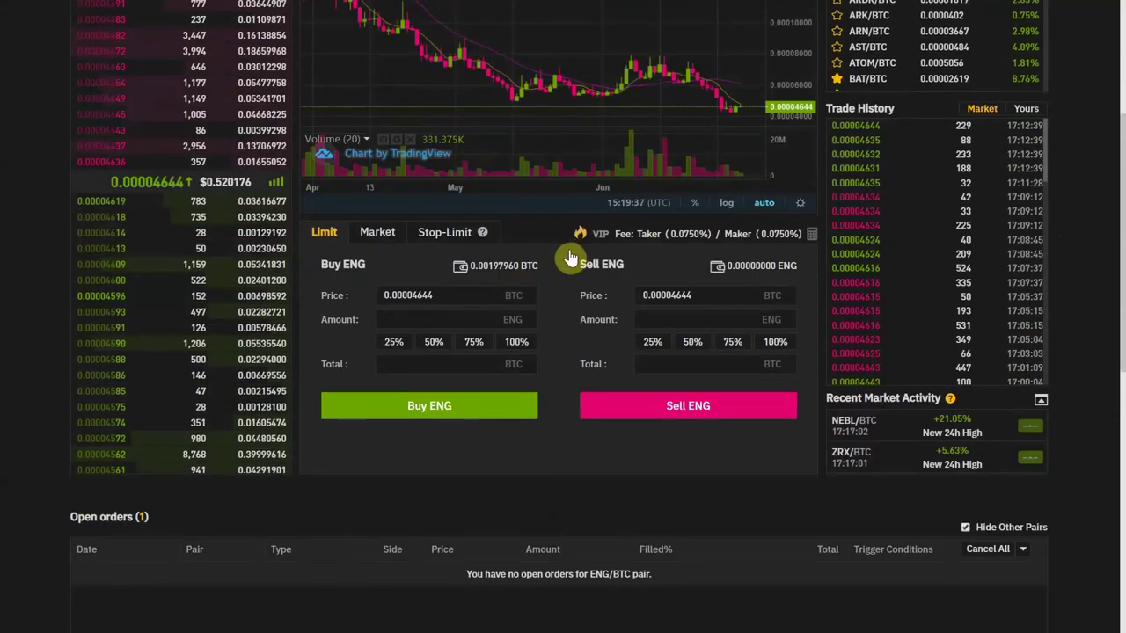
mouse_move(581, 242)
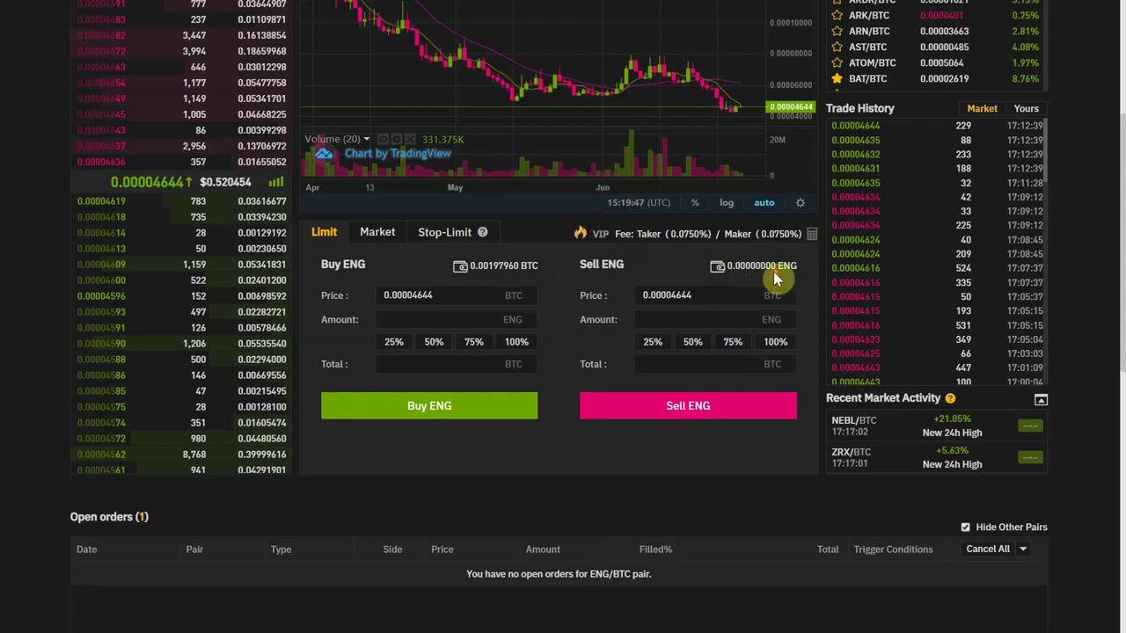
scroll(748, 273, "up", 2)
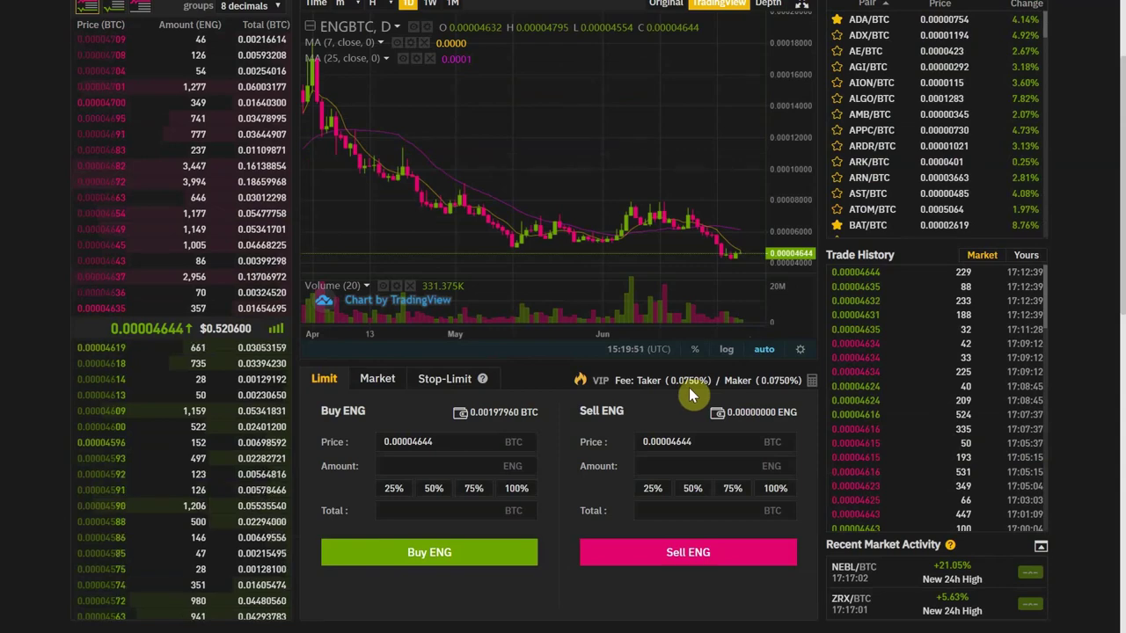
Step: Examine the yearly discount rate table in the help article on BNB deductible fees
mouse_move(580, 387)
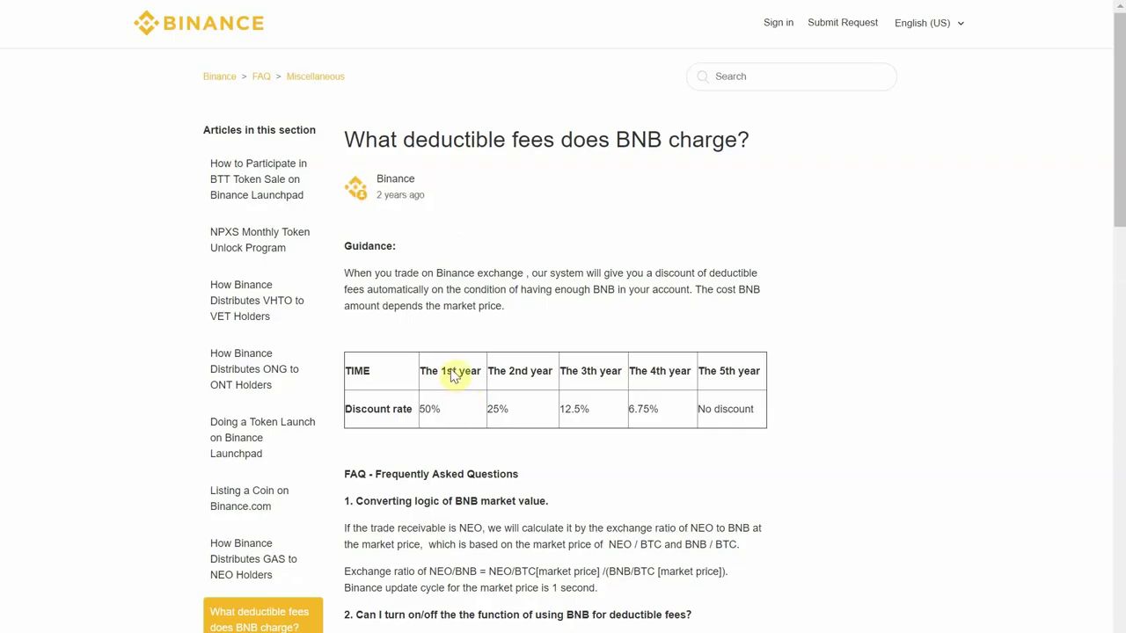
left_click_drag(424, 371, 739, 413)
left_click(739, 413)
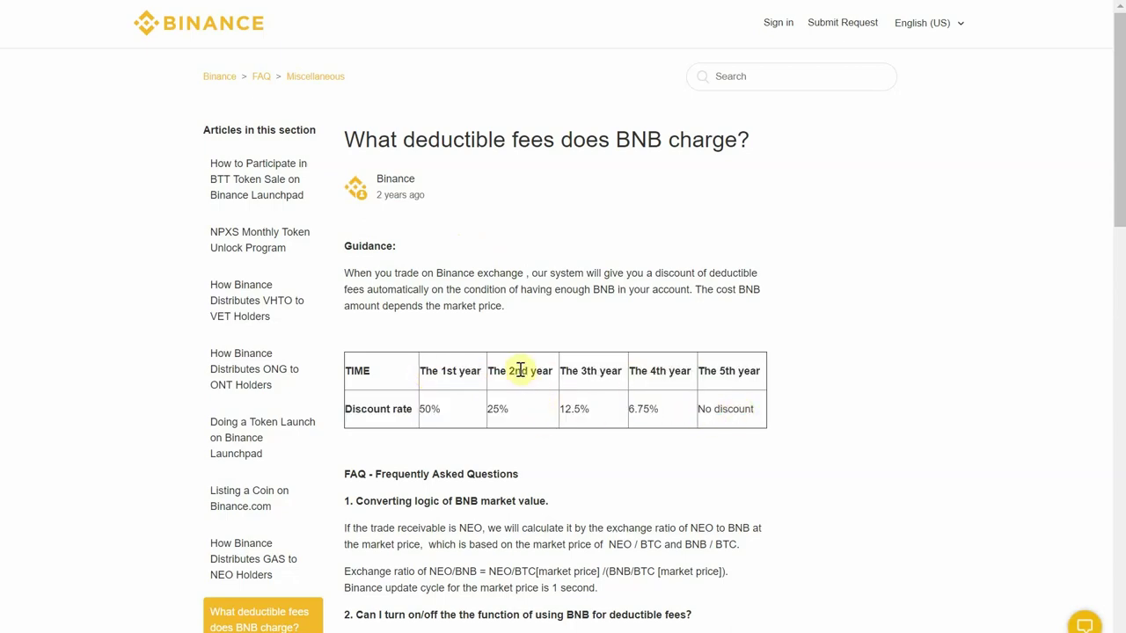
scroll(426, 492, "down", 3)
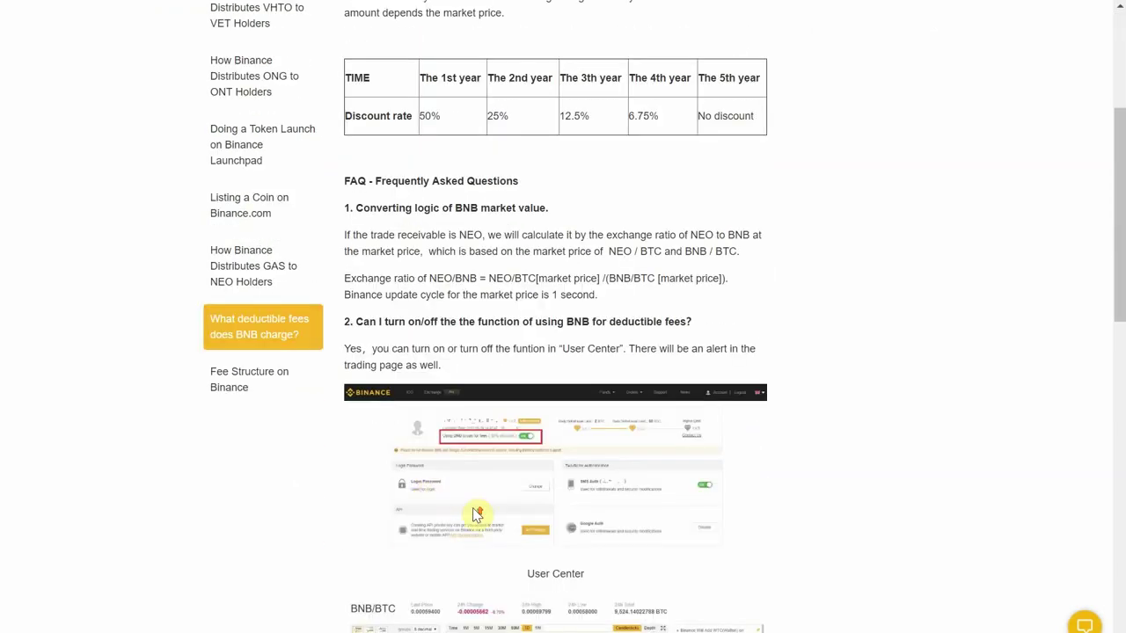
scroll(472, 515, "up", 3)
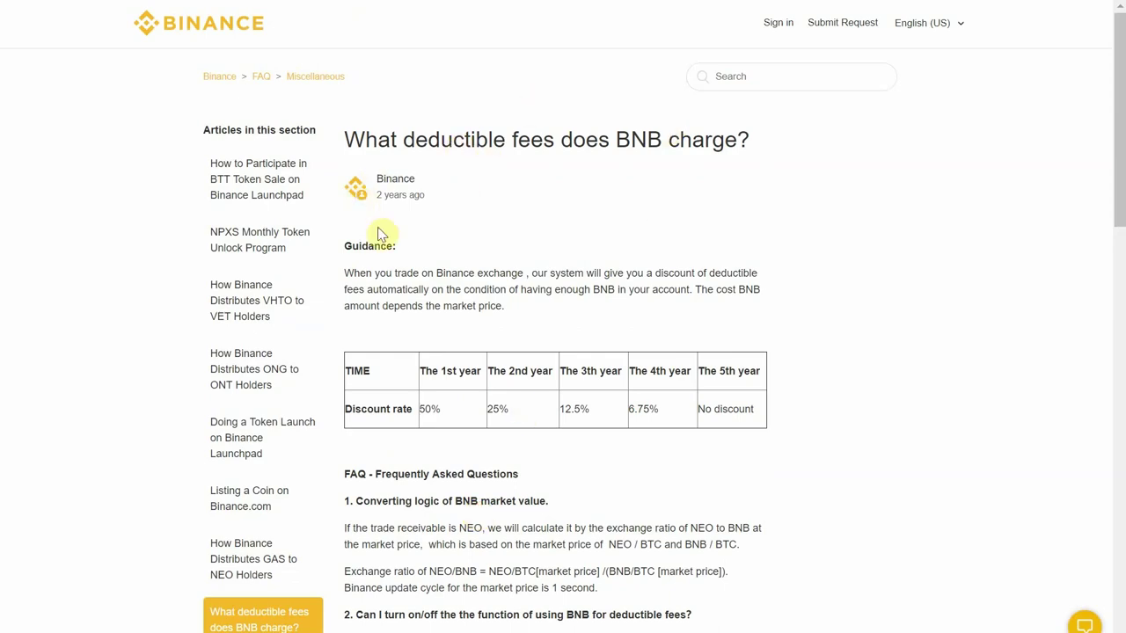
left_click_drag(413, 411, 515, 410)
Step: Read the article's FAQ on turning BNB fee deduction on or off and how the fees are calculated
scroll(466, 488, "down", 3)
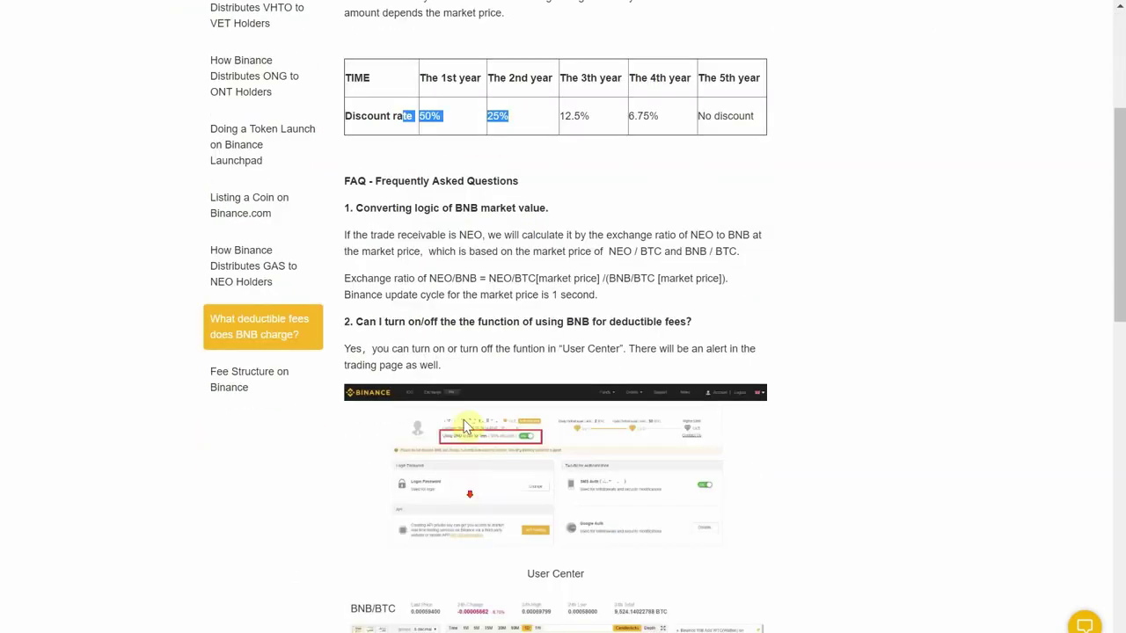
left_click_drag(503, 233, 666, 456)
scroll(666, 457, "down", 8)
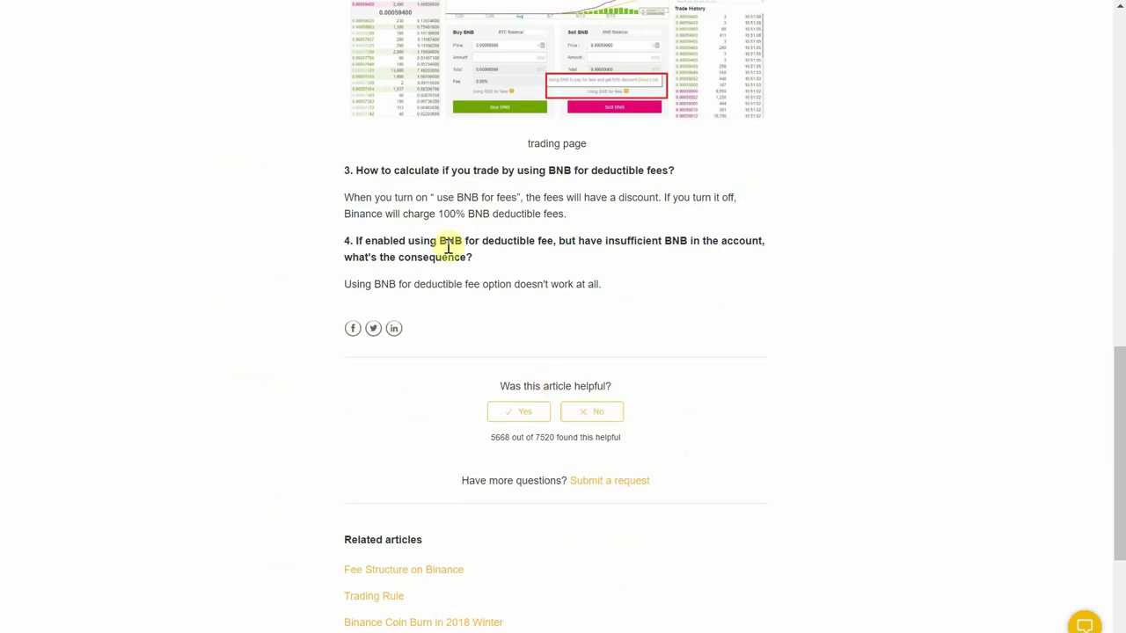
left_click_drag(434, 170, 604, 241)
scroll(631, 284, "up", 10)
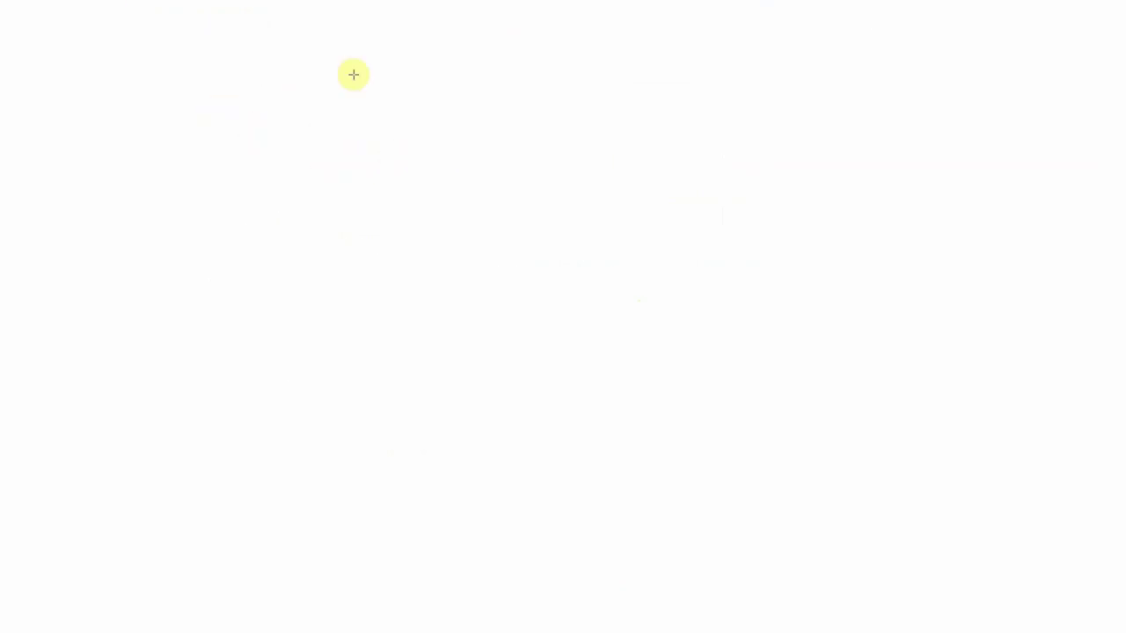
Step: Open the advanced exchange view and look through its market and limit order forms for BTC/USDT
scroll(845, 386, "up", 2)
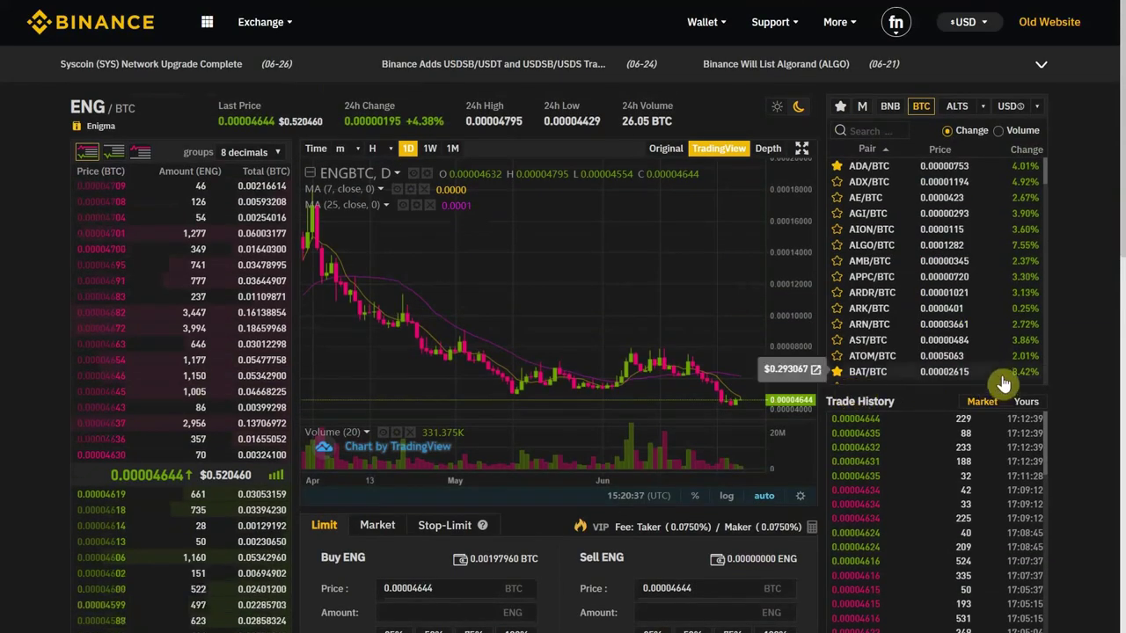
mouse_move(262, 32)
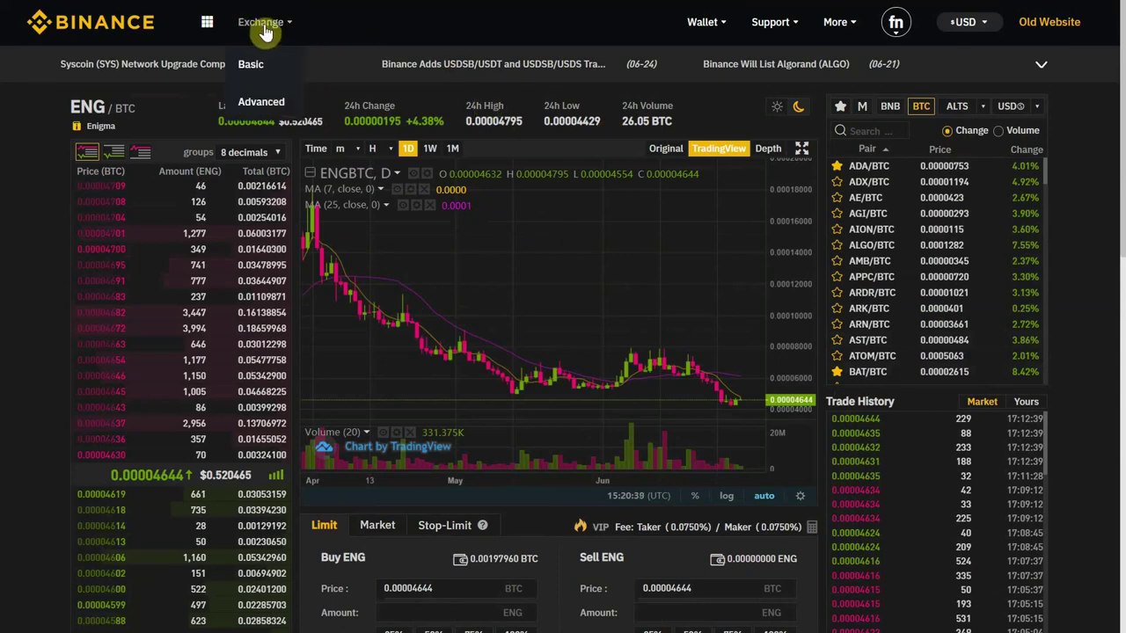
left_click(261, 105)
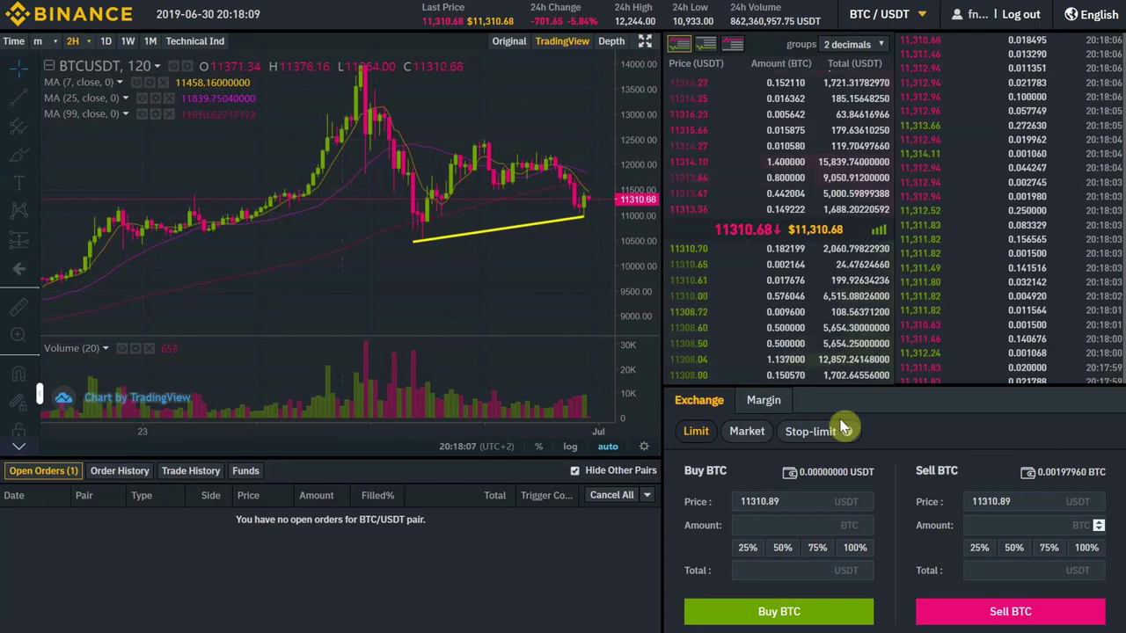
left_click(744, 434)
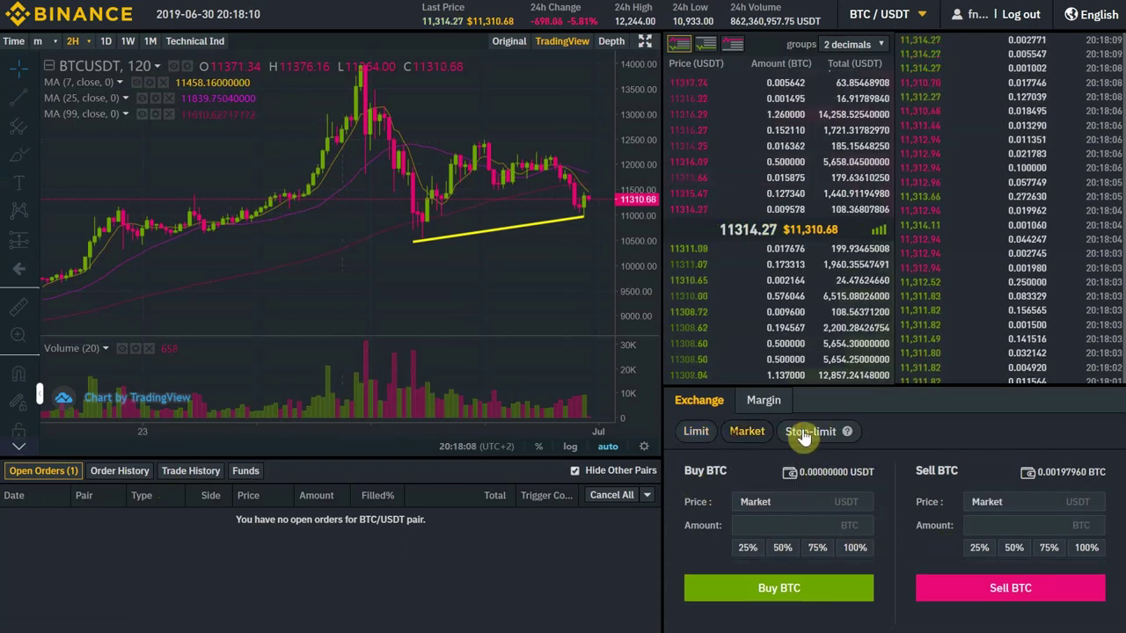
left_click(696, 432)
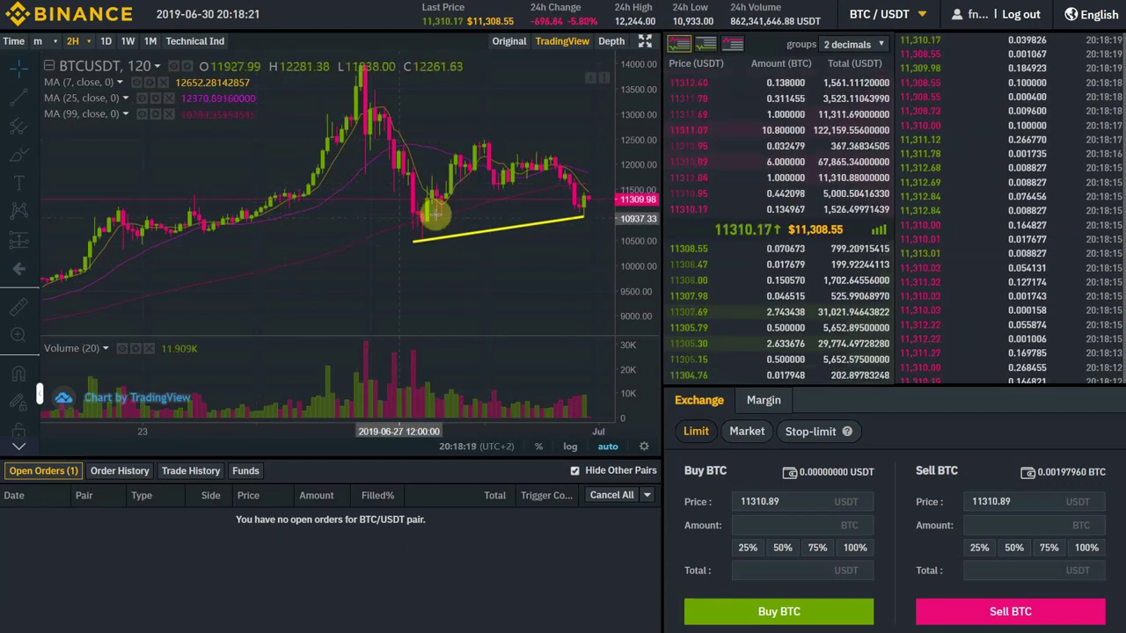
Step: Examine the price history around the yellow trend line on the BTC/USDT two-hour chart
scroll(435, 213, "down", 5)
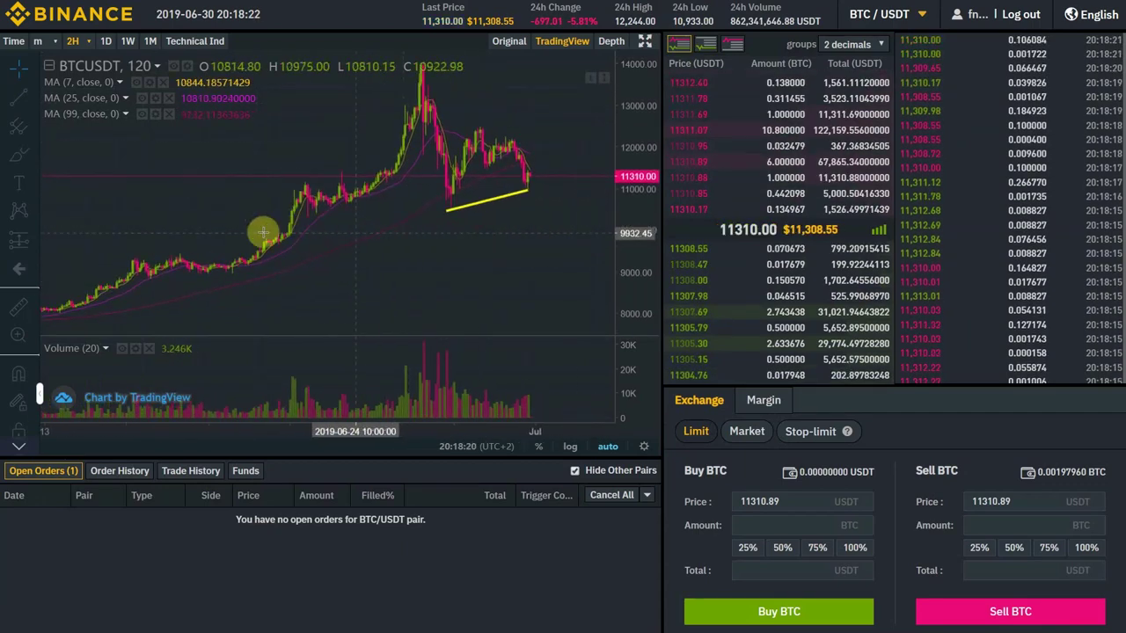
scroll(419, 224, "up", 3)
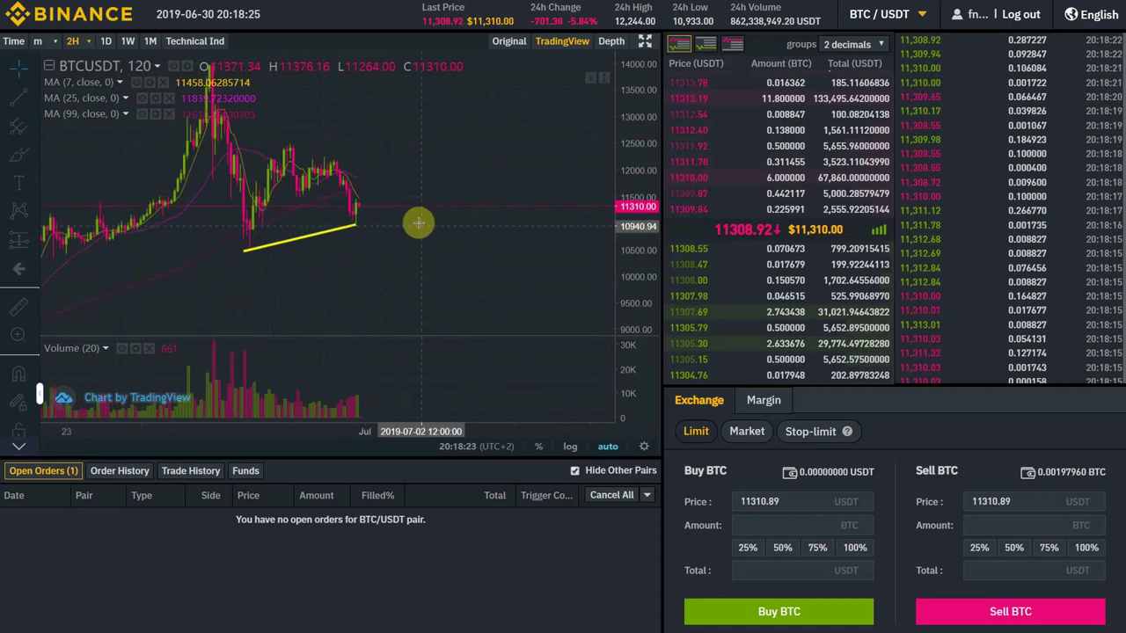
left_click_drag(425, 125, 563, 122)
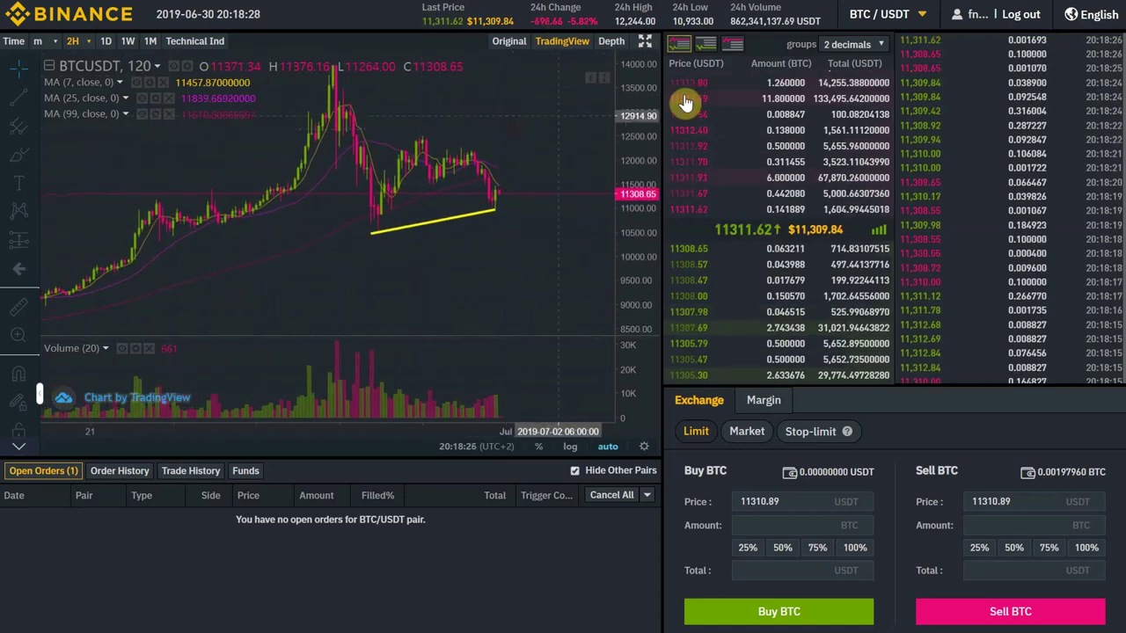
Step: Browse the BNB and BTC markets in the trading pair list, then close the list without changing the pair
left_click(894, 14)
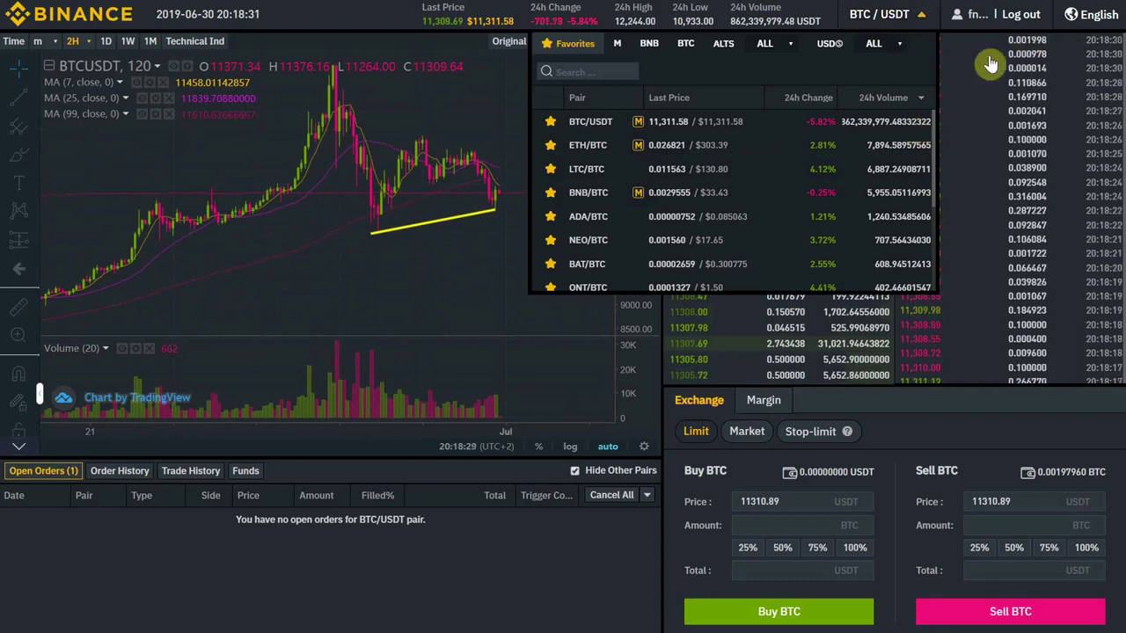
left_click(649, 48)
left_click(685, 43)
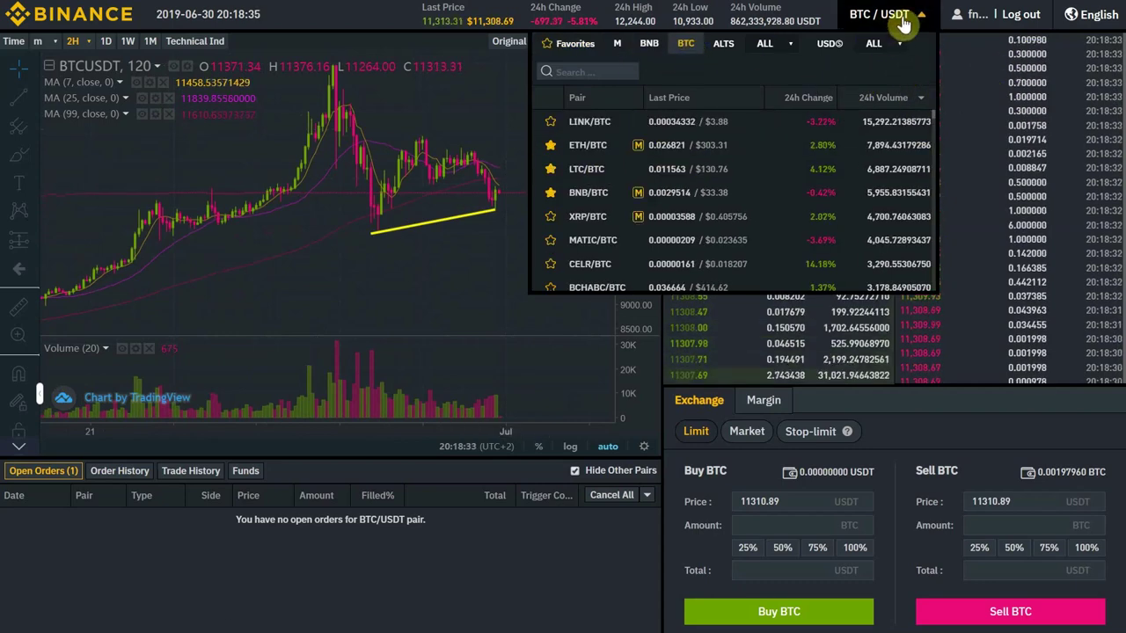
left_click(924, 14)
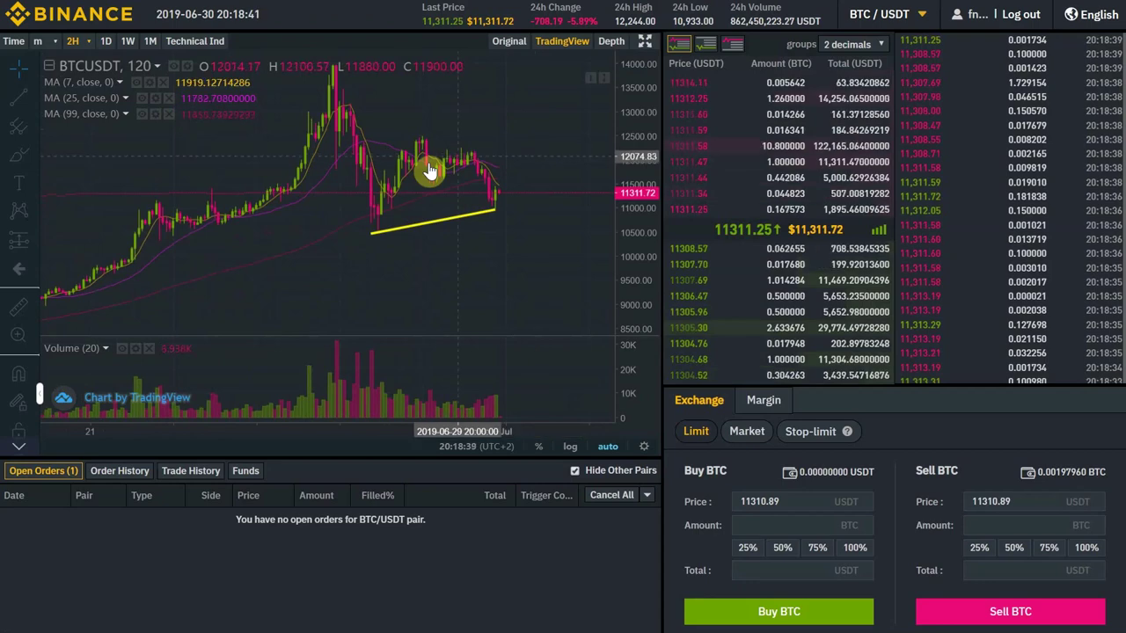
Step: Inspect the most recent candles of the BTC/USDT chart at closer and wider zoom levels
left_click_drag(432, 182, 429, 199)
scroll(429, 199, "up", 3)
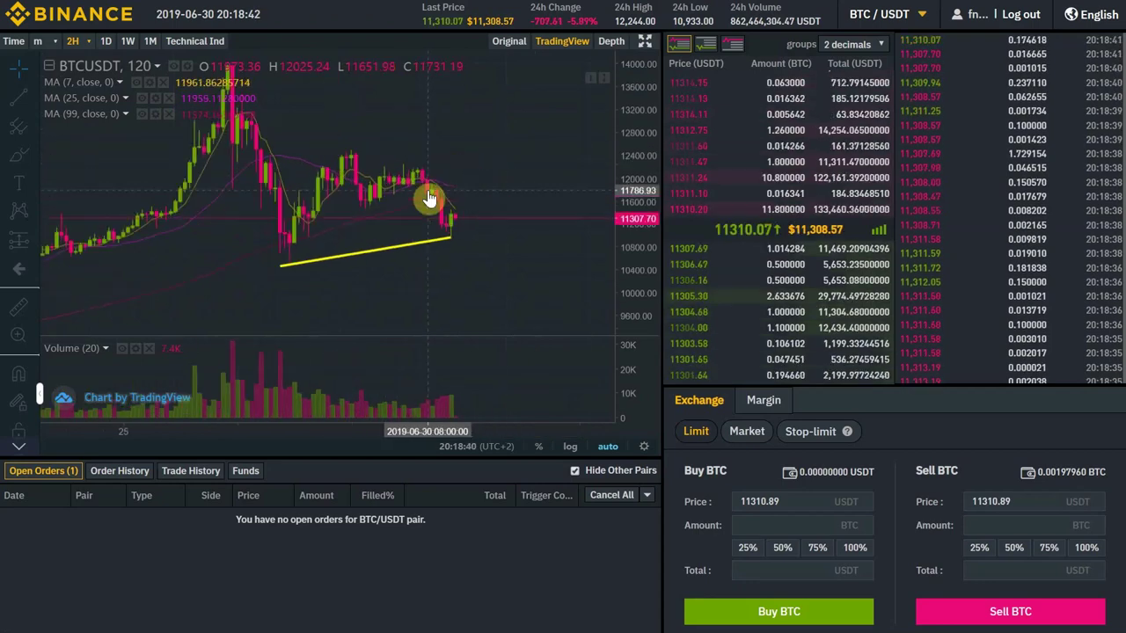
scroll(429, 199, "down", 3)
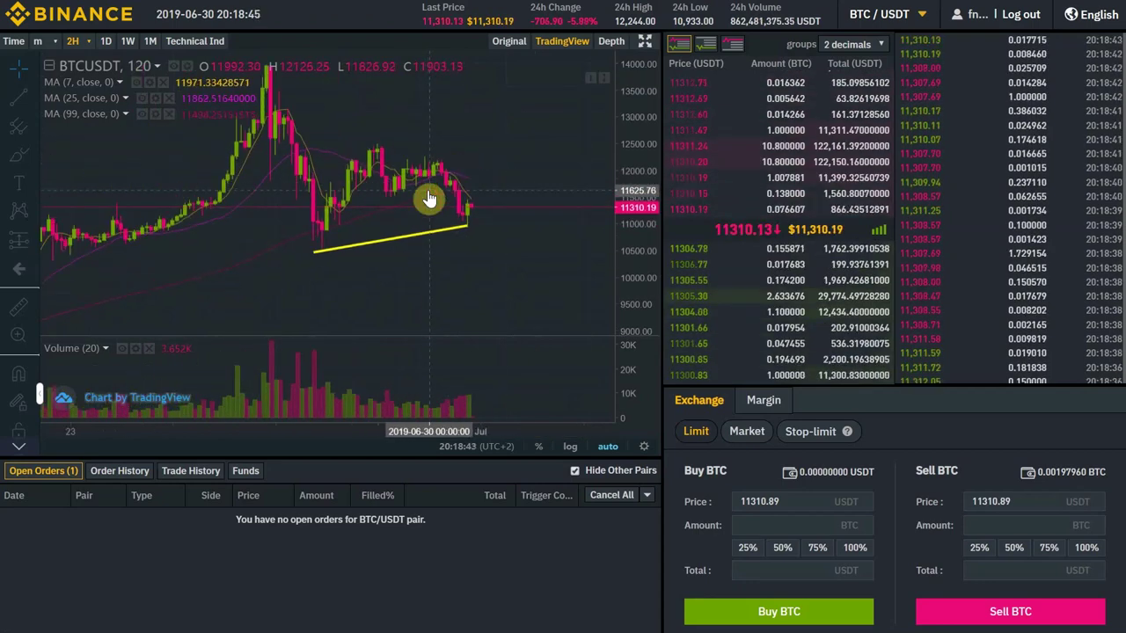